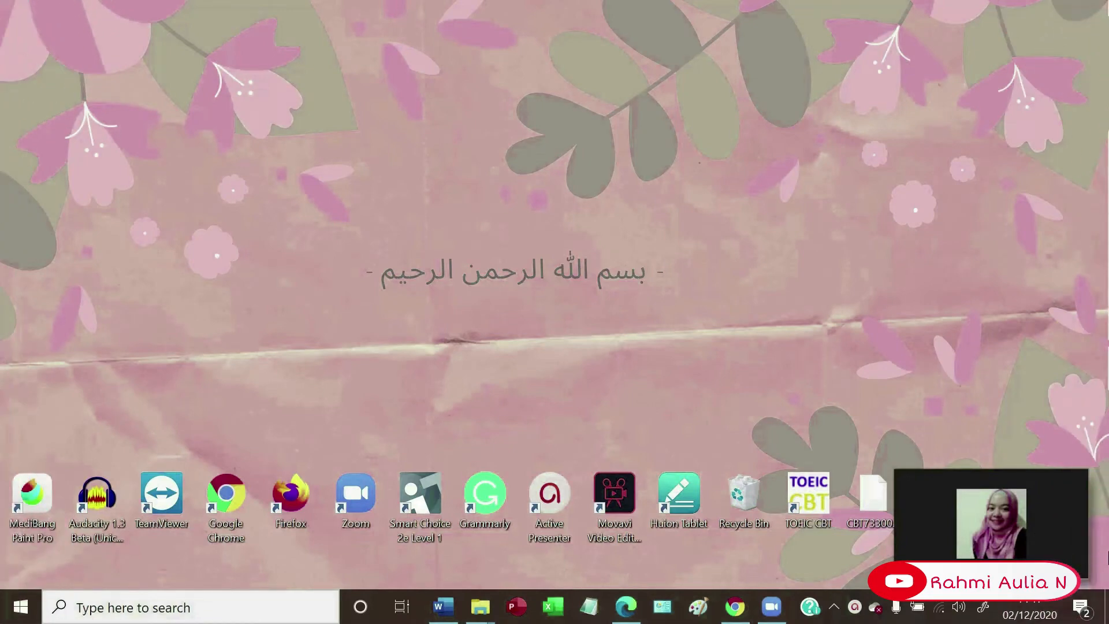
- Restore the Zoom meeting window from its thumbnail and share a whiteboard with the meeting
{"action": "mouse_move", "coordinate": [1084, 559]}
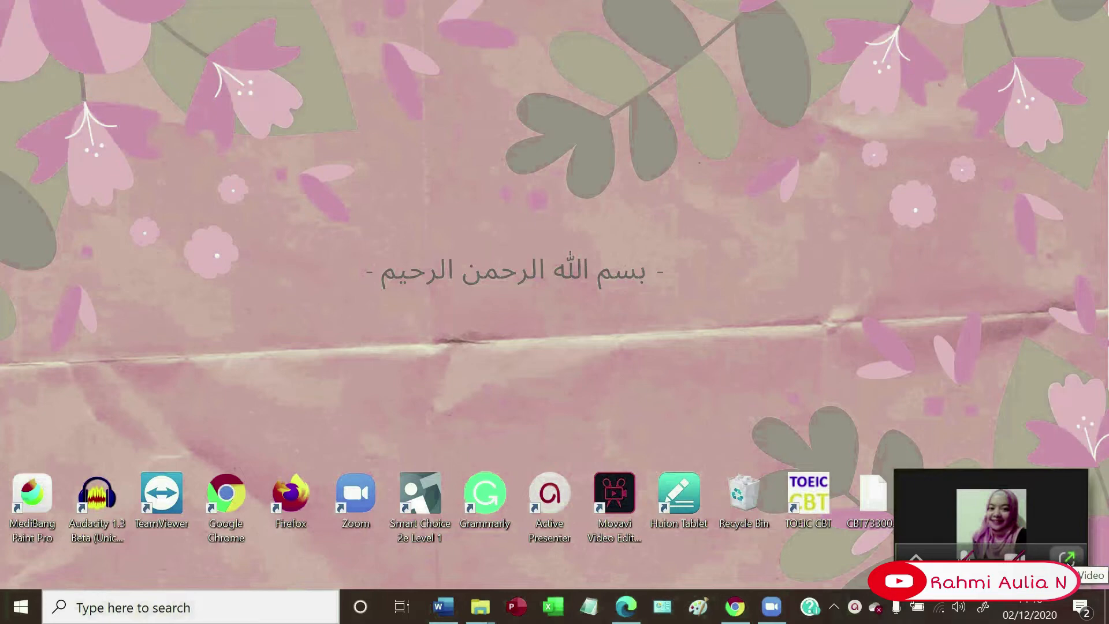
{"action": "left_click", "coordinate": [1066, 558]}
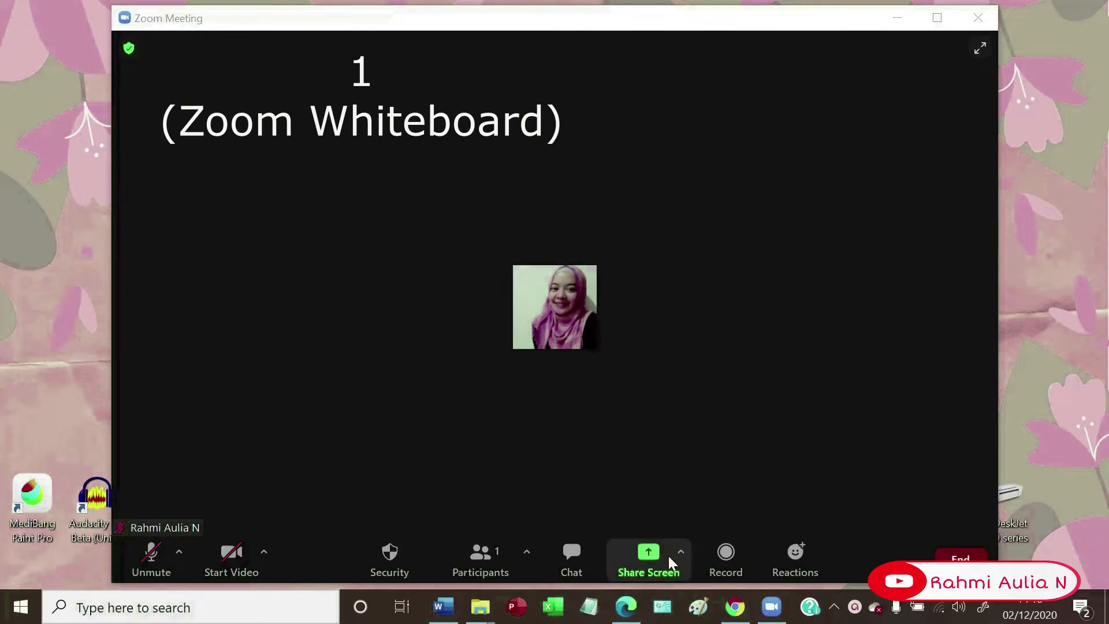
{"action": "left_click", "coordinate": [647, 563]}
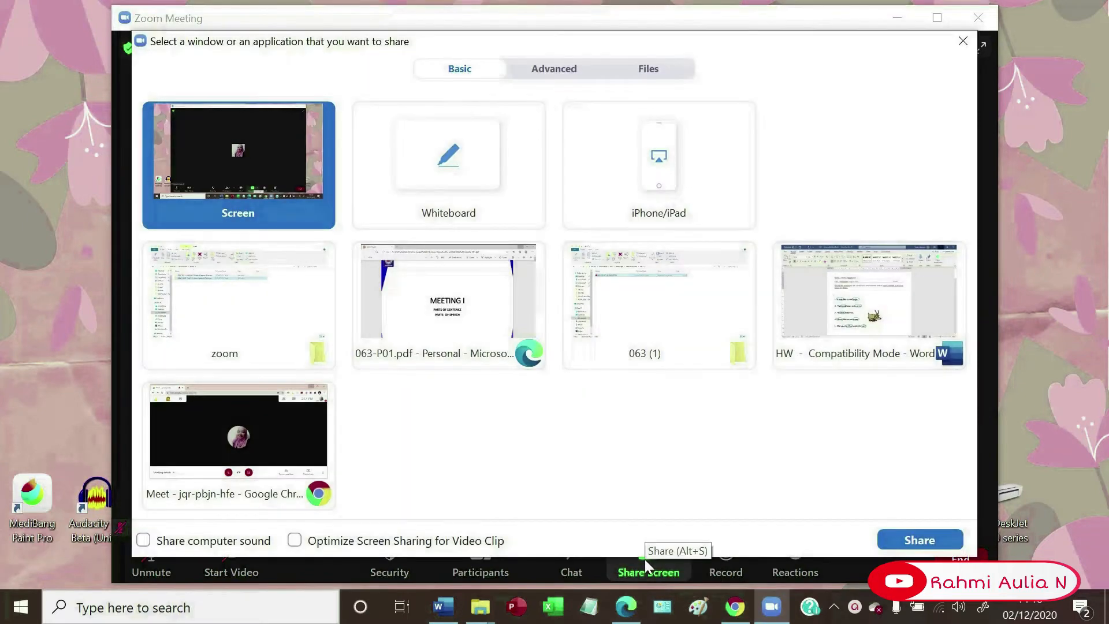
{"action": "left_click", "coordinate": [454, 181]}
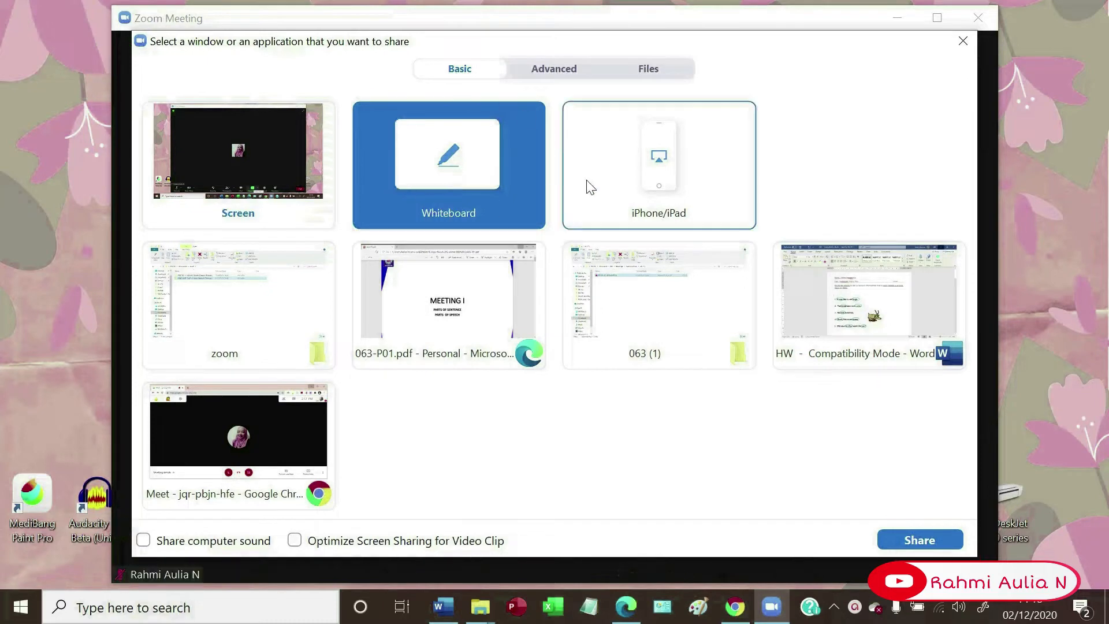
{"action": "left_click", "coordinate": [913, 542]}
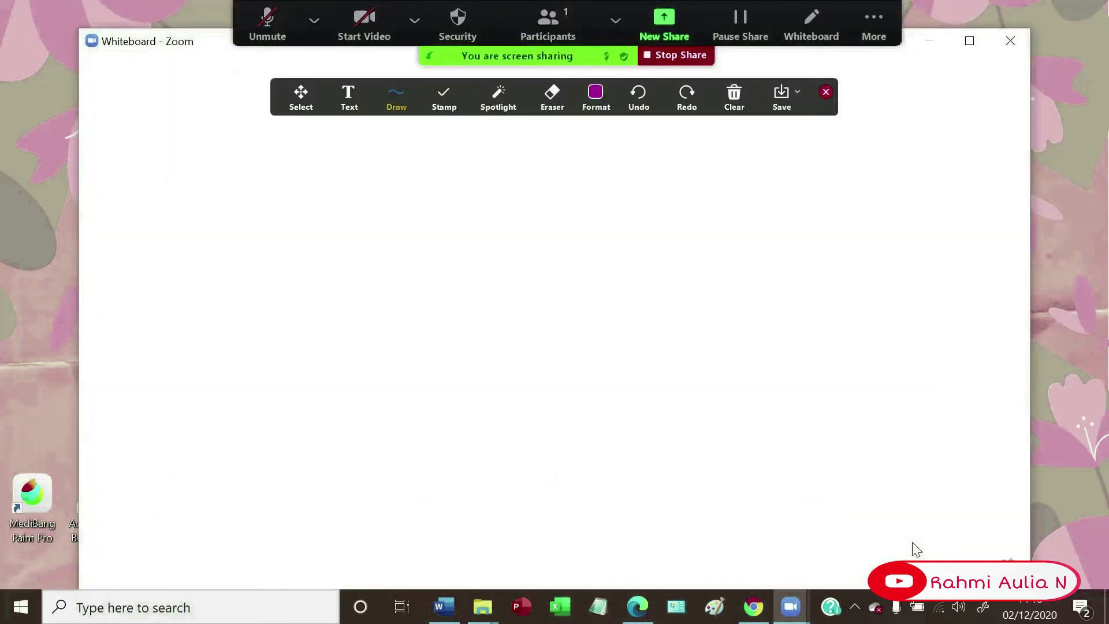
- Add the text title "Simple Past Tense" in the upper part of the whiteboard and enclose it in a purple ellipse outline
{"action": "left_click", "coordinate": [350, 102]}
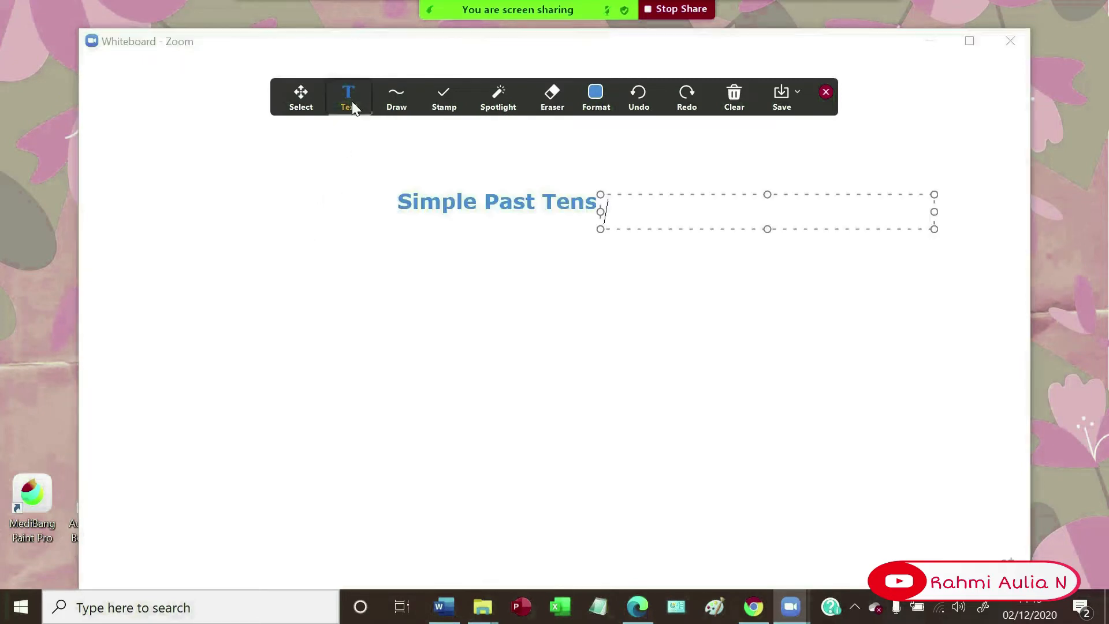
{"action": "mouse_move", "coordinate": [396, 101]}
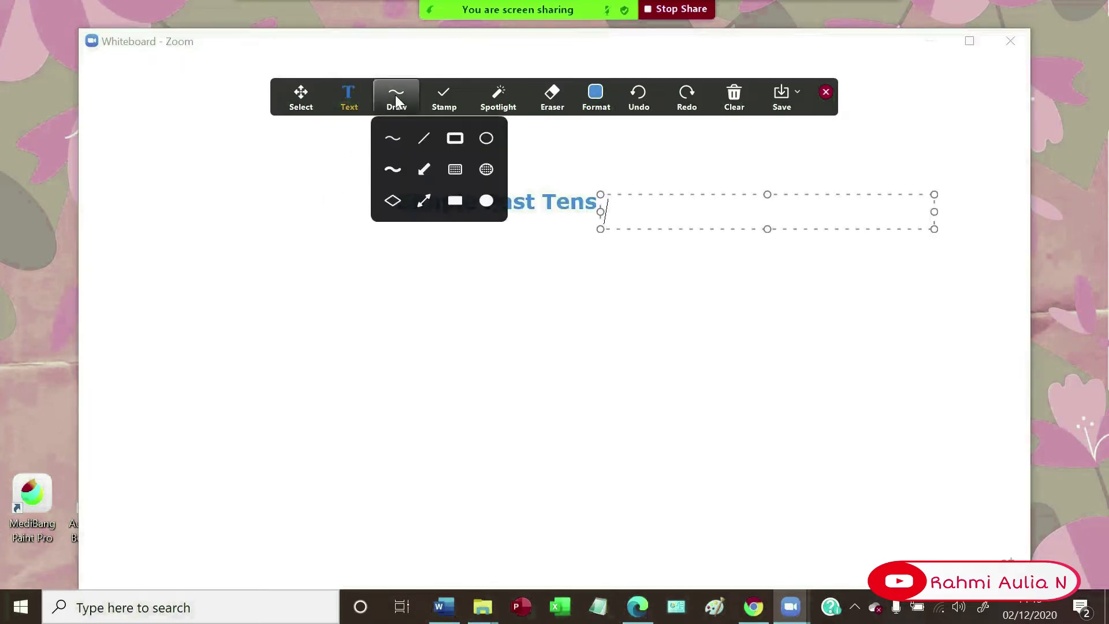
{"action": "left_click", "coordinate": [485, 143]}
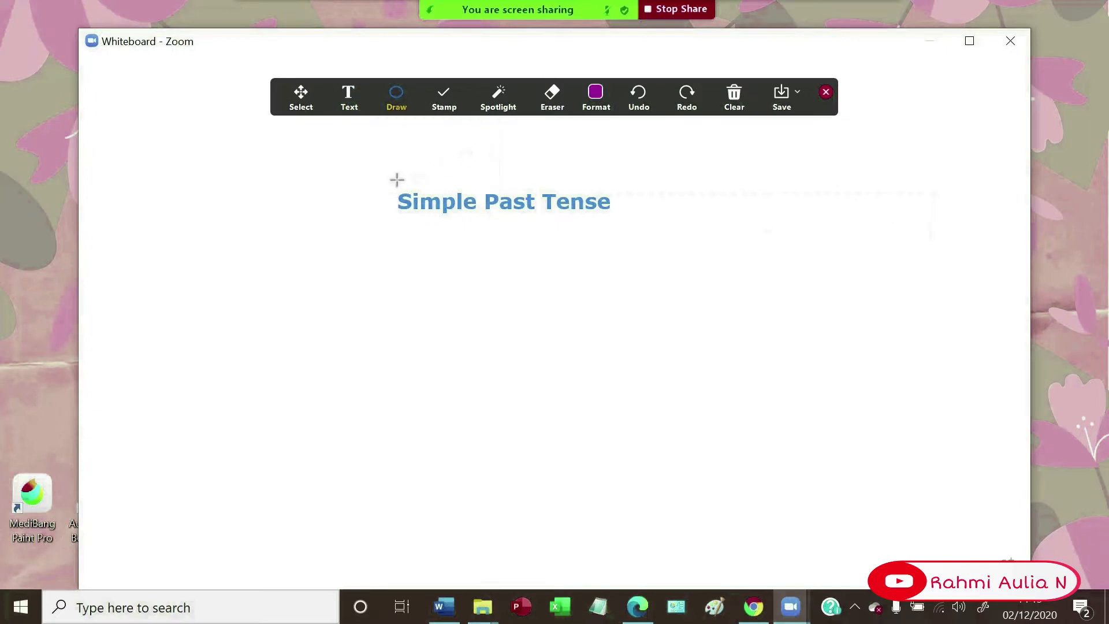
{"action": "left_click_drag", "start_coordinate": [372, 191], "coordinate": [635, 220]}
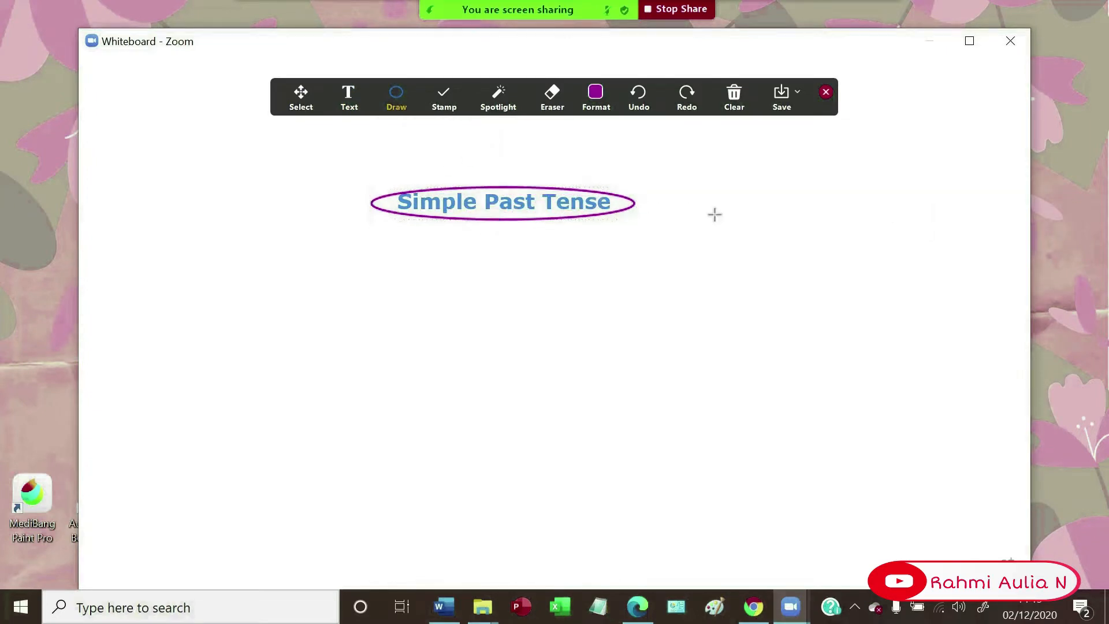
- Handwrite "Simple Past Tense" in purple with the thin freehand pen below the circled title
{"action": "left_click", "coordinate": [348, 98]}
{"action": "mouse_move", "coordinate": [397, 110]}
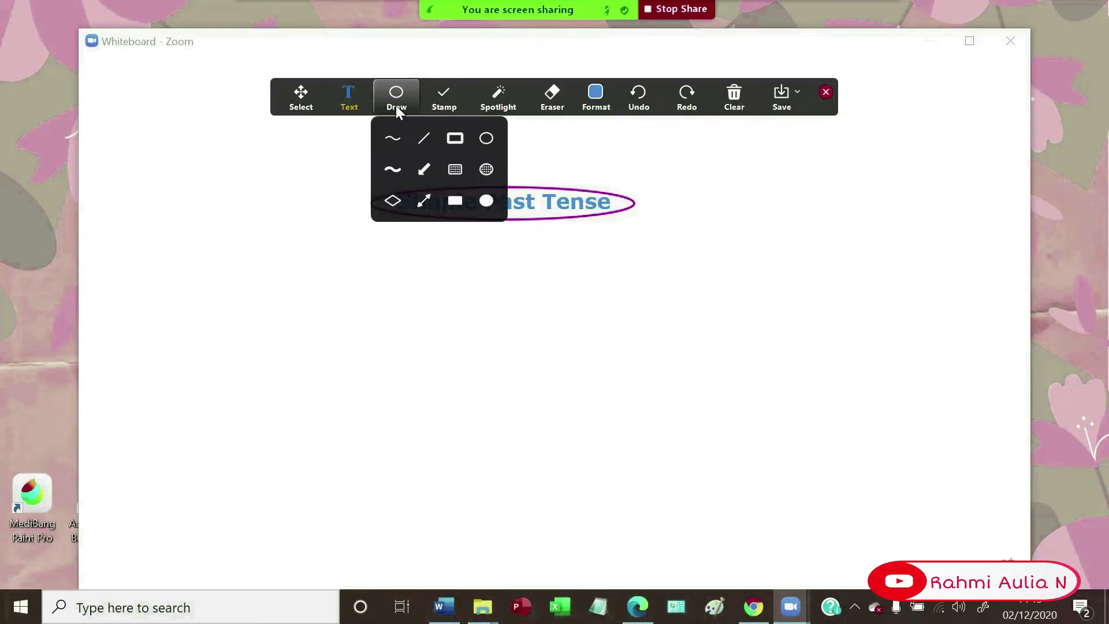
{"action": "left_click", "coordinate": [392, 140]}
{"action": "mouse_move", "coordinate": [390, 259]}
{"action": "left_mouse_down"}
{"action": "mouse_move", "coordinate": [372, 279]}
{"action": "mouse_move", "coordinate": [395, 282]}
{"action": "mouse_move", "coordinate": [433, 245]}
{"action": "mouse_move", "coordinate": [470, 283]}
{"action": "mouse_move", "coordinate": [500, 267]}
{"action": "mouse_move", "coordinate": [504, 282]}
{"action": "mouse_move", "coordinate": [521, 282]}
{"action": "mouse_move", "coordinate": [527, 265]}
{"action": "mouse_move", "coordinate": [554, 278]}
{"action": "mouse_move", "coordinate": [551, 244]}
{"action": "mouse_move", "coordinate": [568, 276]}
{"action": "mouse_move", "coordinate": [575, 265]}
{"action": "mouse_move", "coordinate": [573, 278]}
{"action": "mouse_move", "coordinate": [586, 276]}
{"action": "left_mouse_up"}
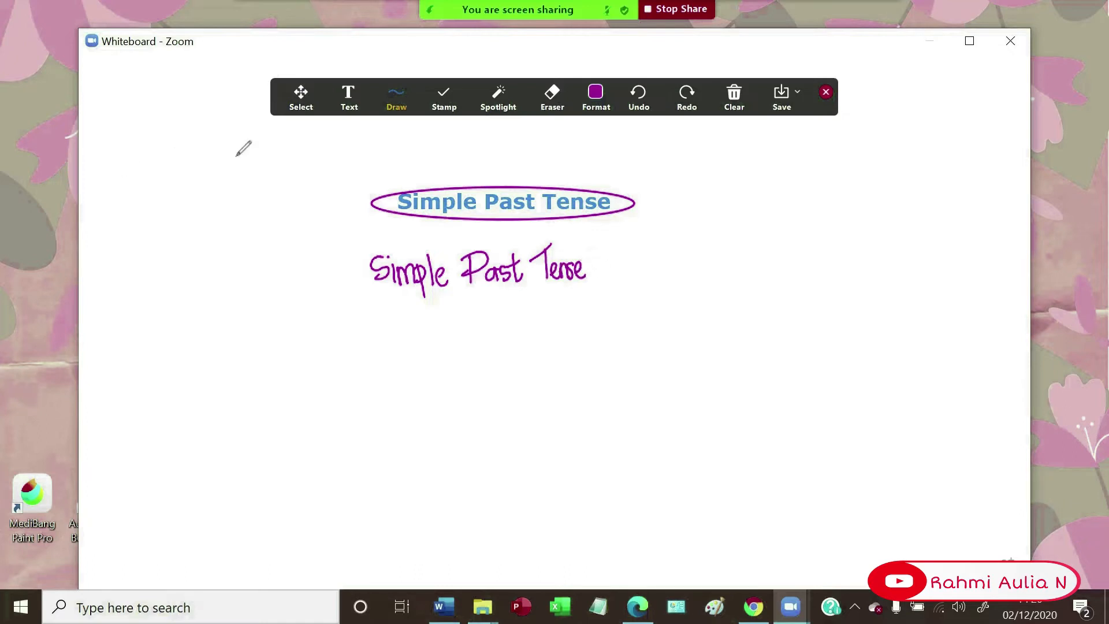
- Underline the handwritten "Simple Past Tense" with the thick translucent highlighter line in purple
{"action": "left_click", "coordinate": [430, 108]}
{"action": "left_click", "coordinate": [399, 104]}
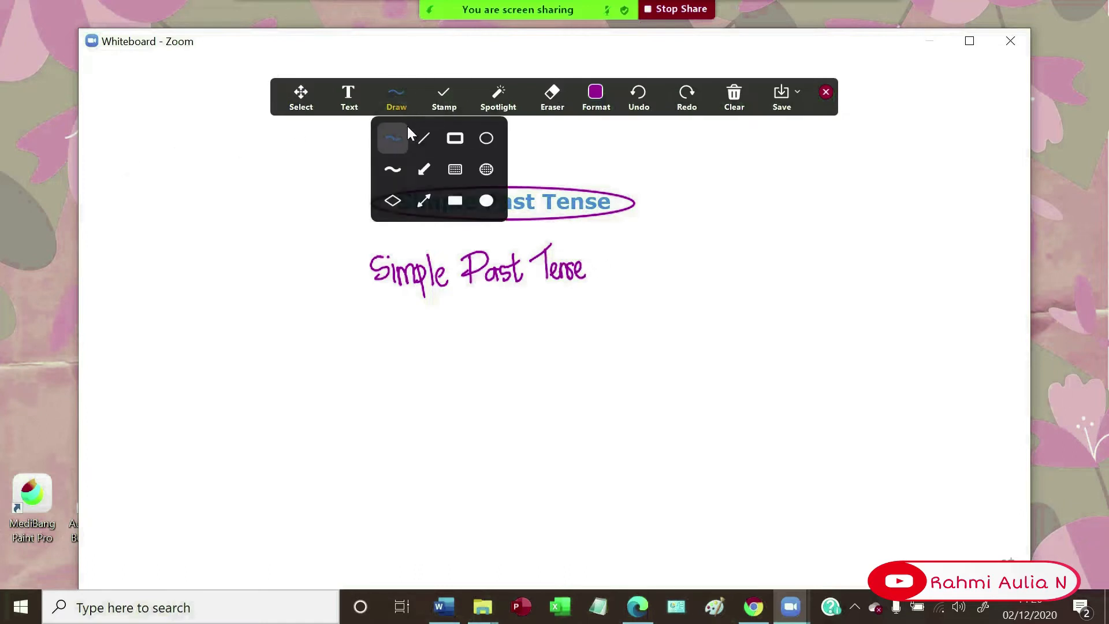
{"action": "left_click", "coordinate": [397, 170]}
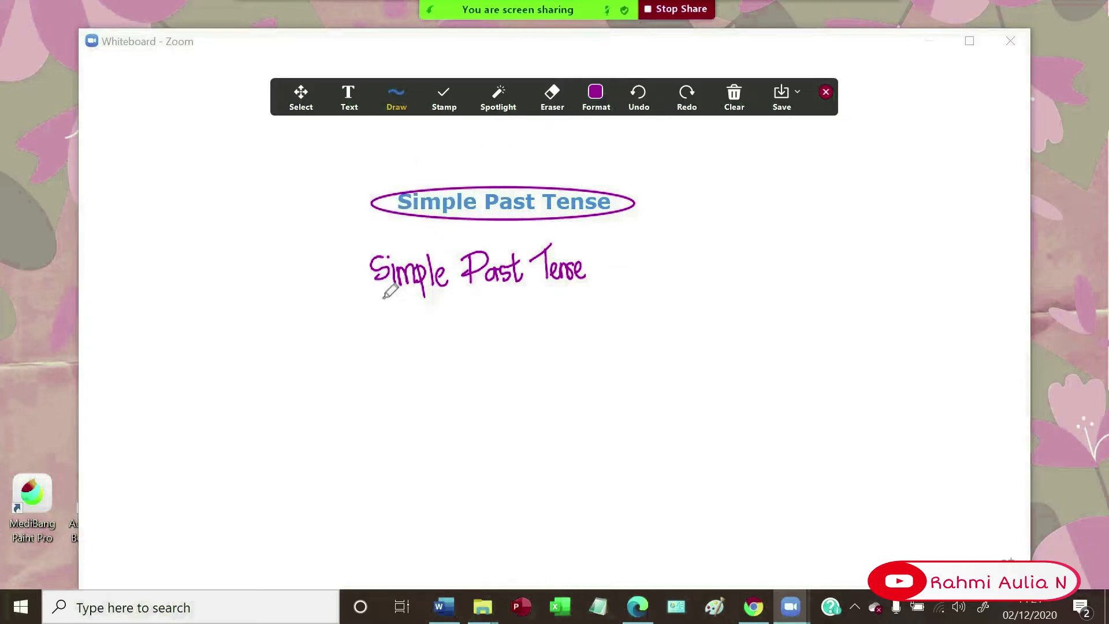
{"action": "mouse_move", "coordinate": [456, 297]}
{"action": "left_mouse_down"}
{"action": "mouse_move", "coordinate": [374, 307]}
{"action": "mouse_move", "coordinate": [597, 289]}
{"action": "left_mouse_up"}
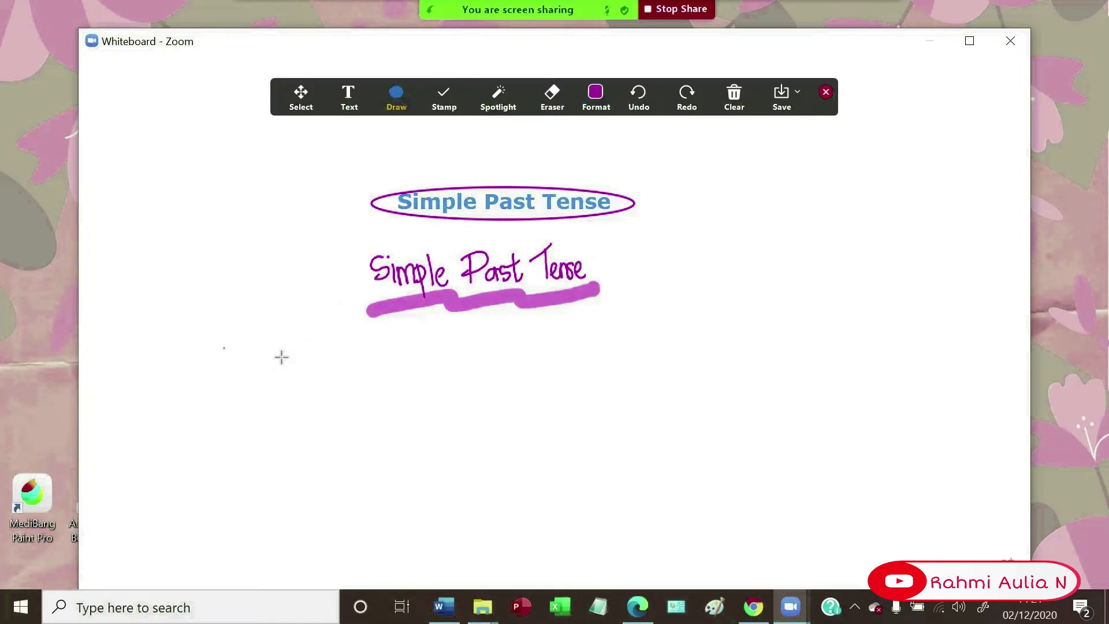
- Draw two small filled circles as stacked bullets below the handwriting, the upper one magenta-purple and the lower one violet
{"action": "left_click_drag", "start_coordinate": [281, 357], "coordinate": [296, 373]}
{"action": "left_click", "coordinate": [597, 94]}
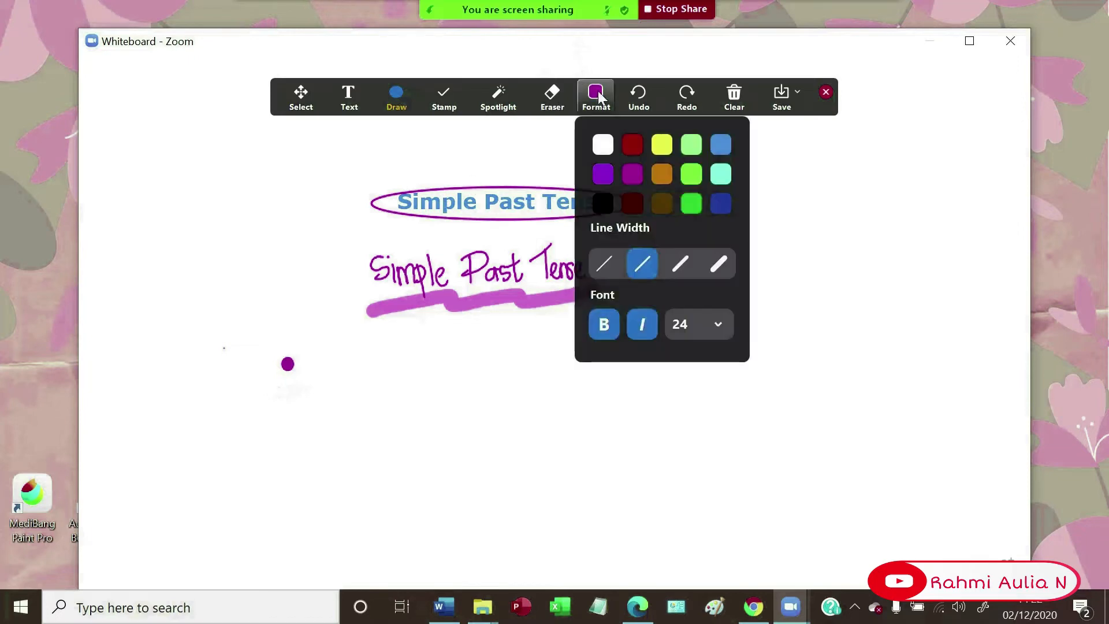
{"action": "left_click", "coordinate": [604, 174]}
{"action": "left_click_drag", "start_coordinate": [277, 394], "coordinate": [293, 412]}
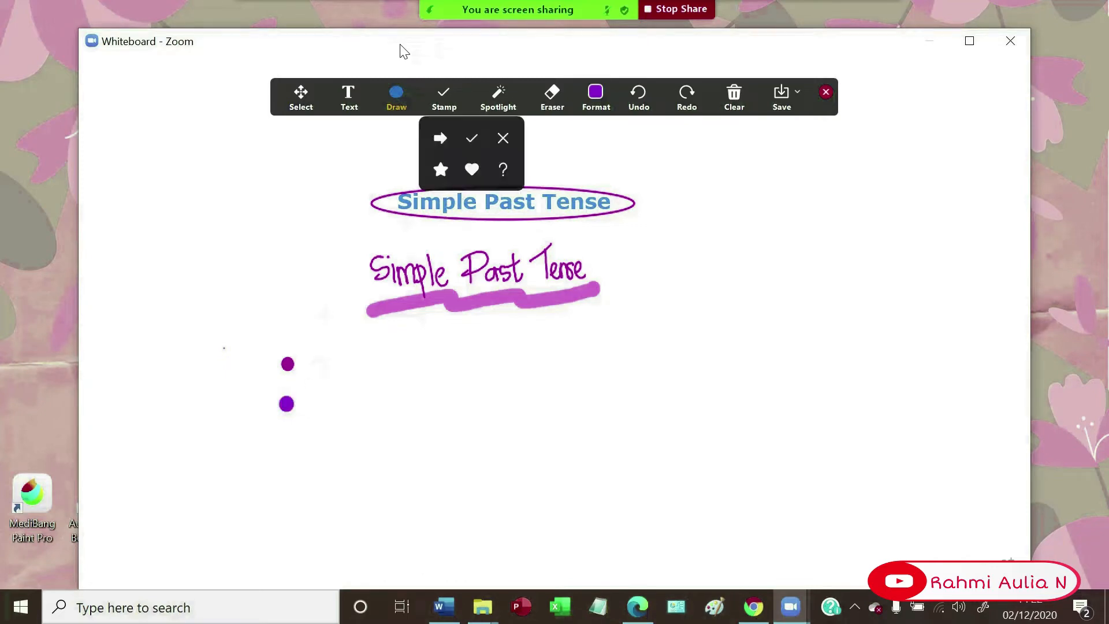
- Add the text "S + V2" beside the upper bullet and "S + did not + v1" beside the lower one
{"action": "left_click", "coordinate": [348, 114]}
{"action": "mouse_move", "coordinate": [394, 116]}
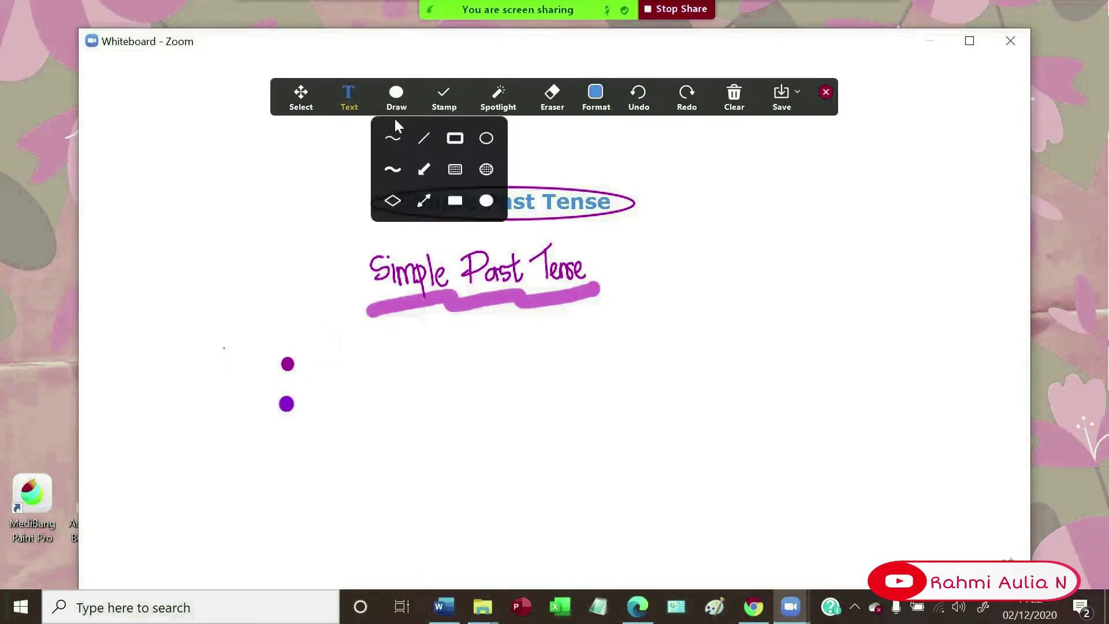
{"action": "left_click", "coordinate": [337, 361]}
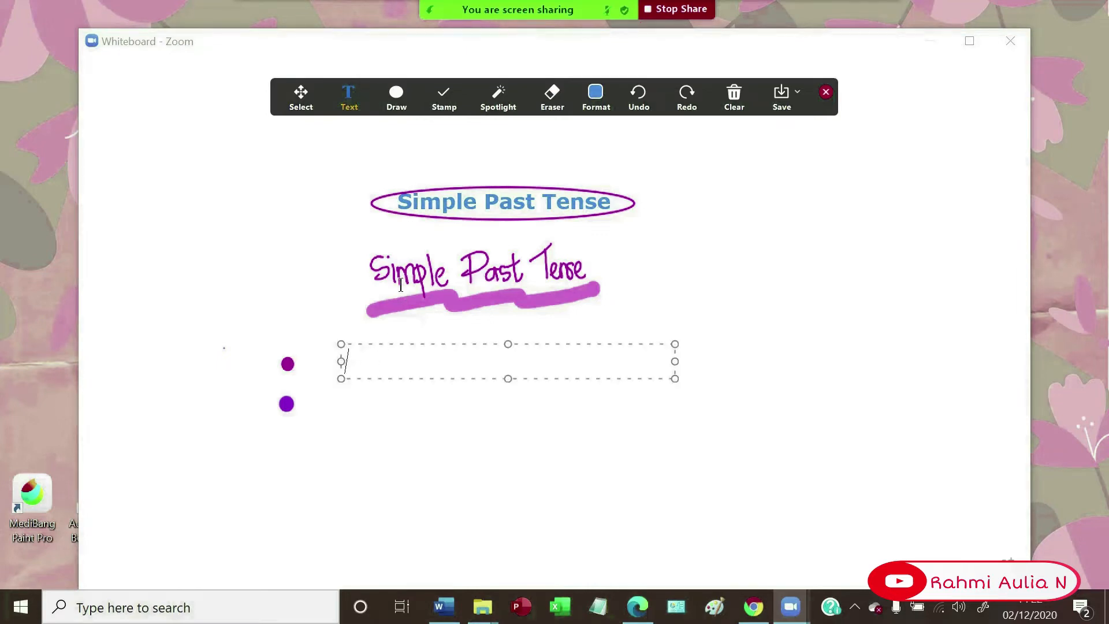
{"action": "type", "text": "S + V2"}
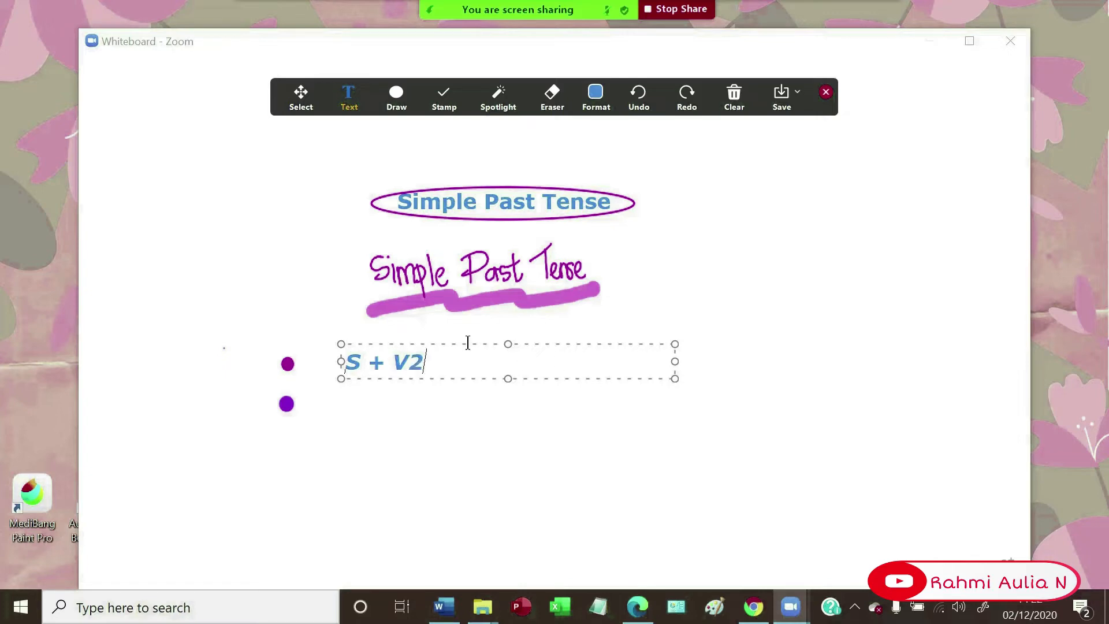
- Draw a short violet arrow pointing right after each formula, "S + V2" and "S + did not + v1"
{"action": "left_click", "coordinate": [396, 95]}
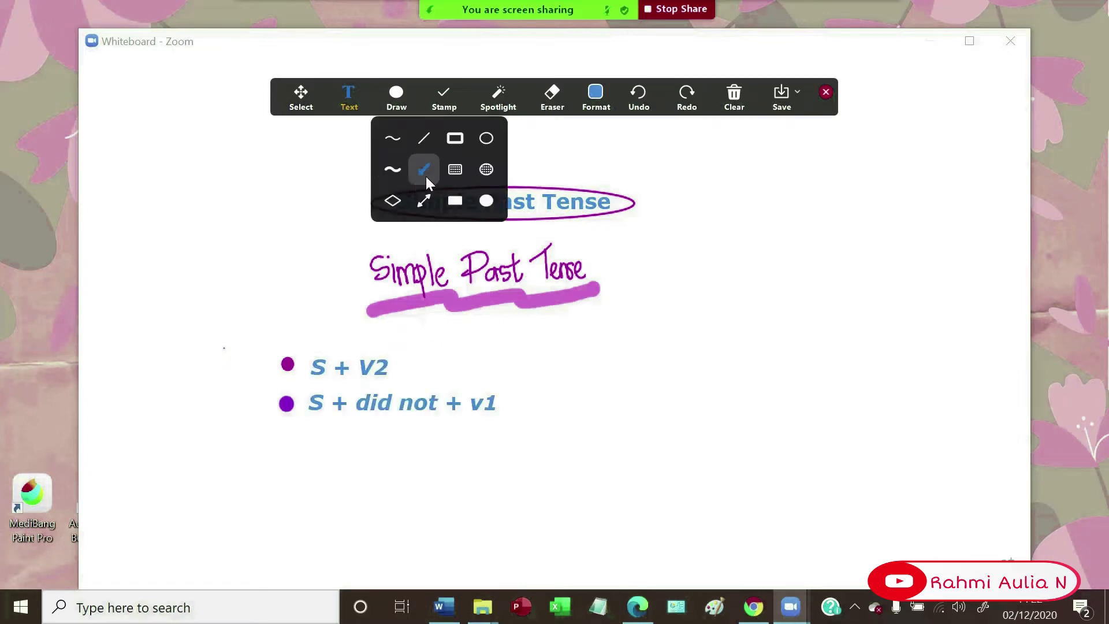
{"action": "left_click", "coordinate": [350, 104]}
{"action": "mouse_move", "coordinate": [385, 99]}
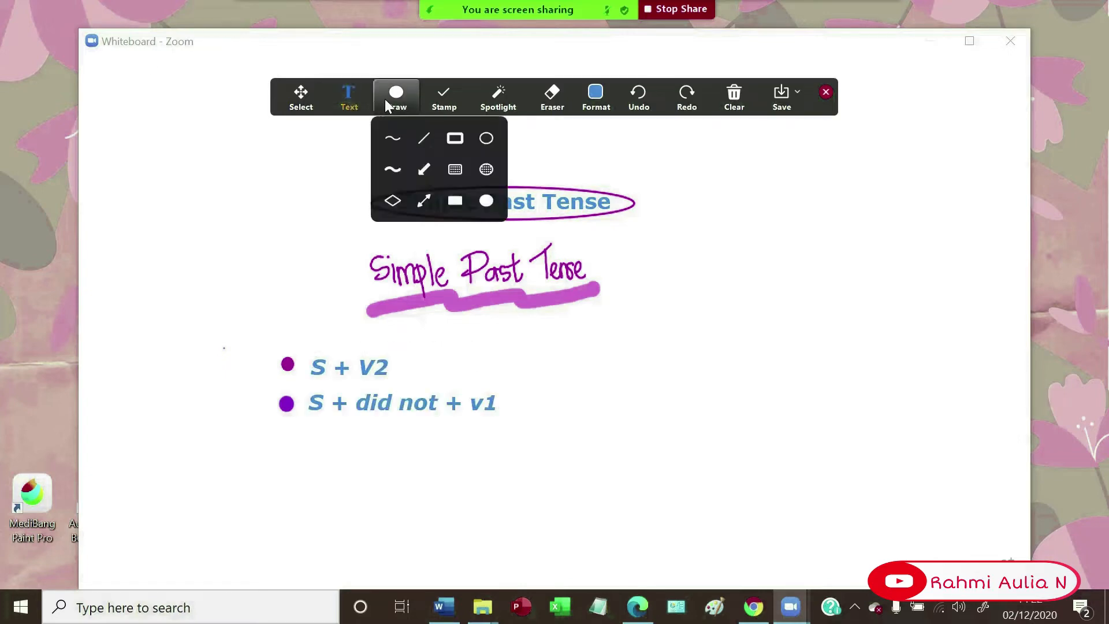
{"action": "left_click", "coordinate": [419, 165]}
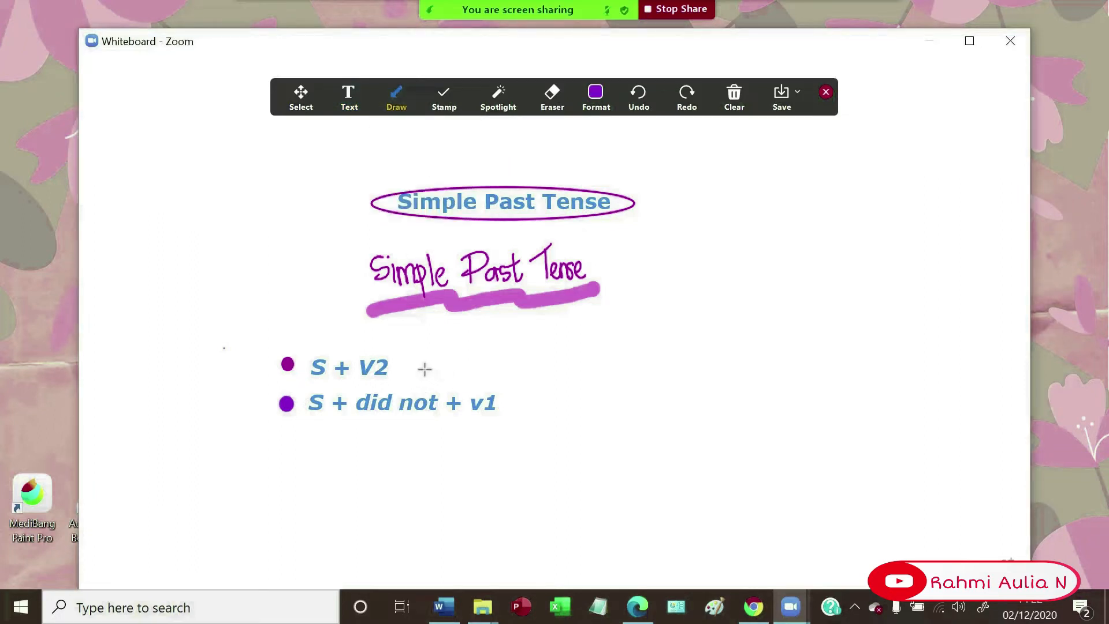
{"action": "left_click_drag", "start_coordinate": [409, 368], "coordinate": [434, 371]}
{"action": "left_click_drag", "start_coordinate": [513, 402], "coordinate": [531, 404]}
- Handwrite "I met him" in black with the thin freehand pen after the arrow of "S + V2"
{"action": "left_click", "coordinate": [351, 99]}
{"action": "left_click", "coordinate": [397, 95]}
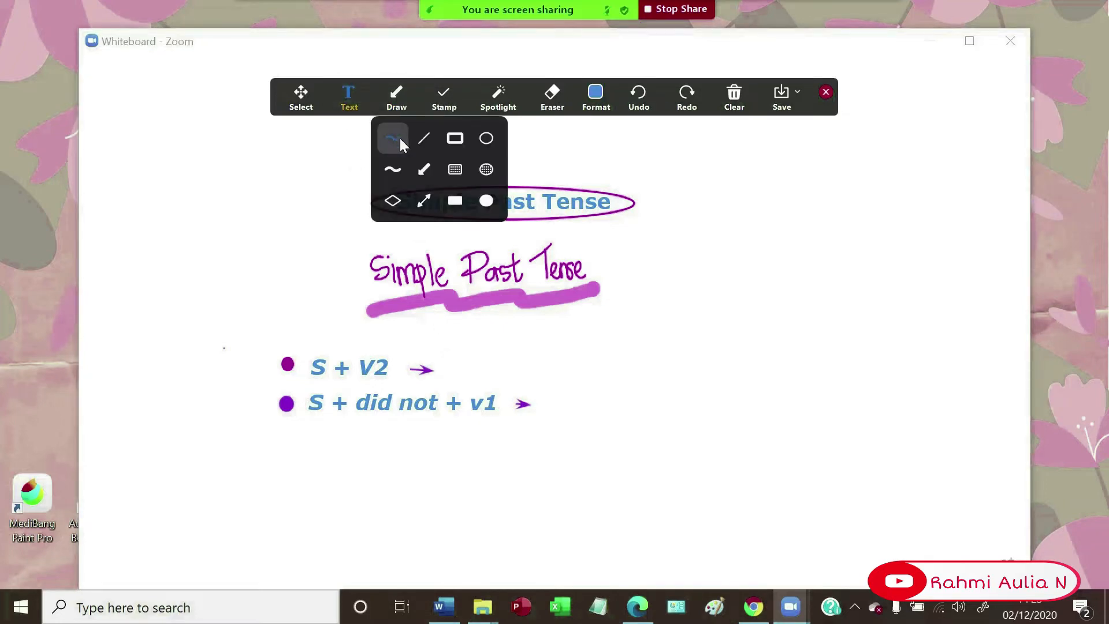
{"action": "left_click", "coordinate": [403, 133]}
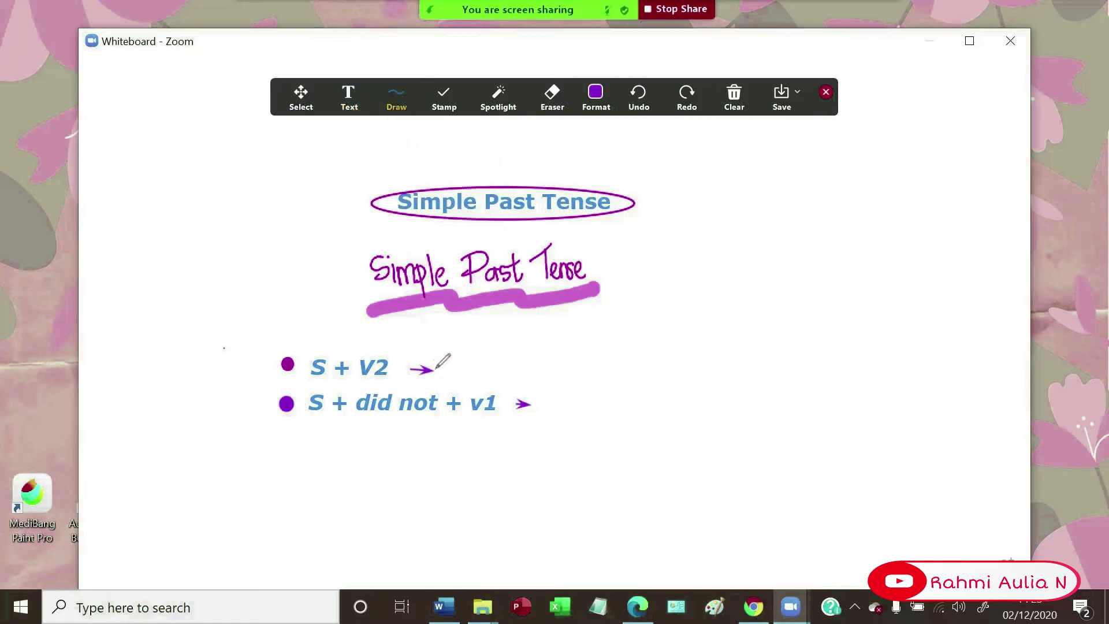
{"action": "left_click", "coordinate": [444, 362]}
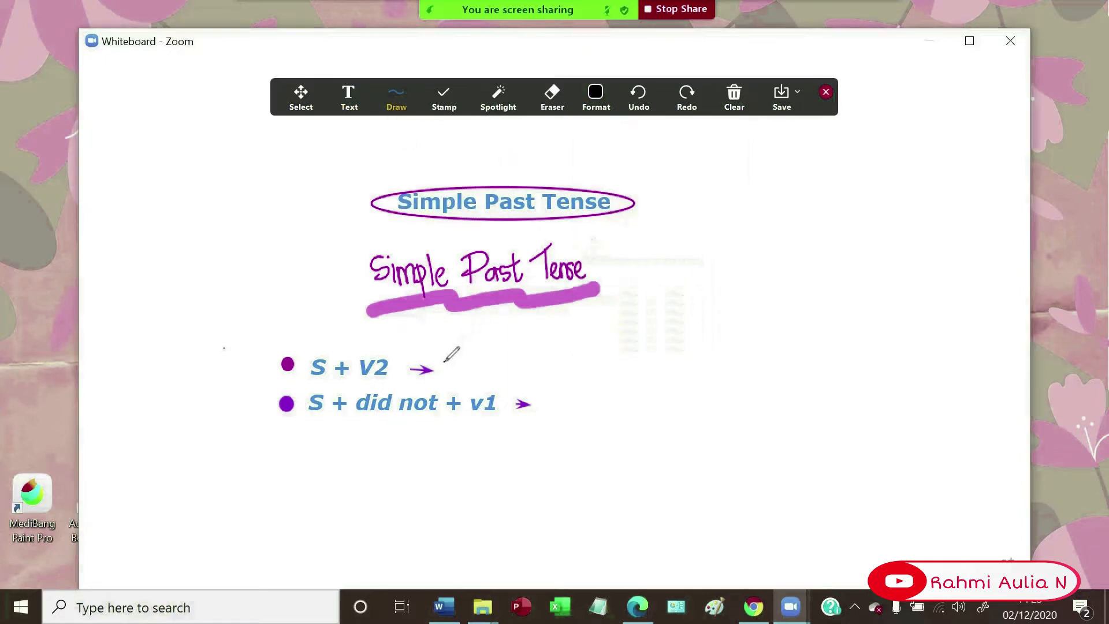
{"action": "mouse_move", "coordinate": [445, 361]}
{"action": "left_mouse_down"}
{"action": "mouse_move", "coordinate": [446, 383]}
{"action": "mouse_move", "coordinate": [488, 364]}
{"action": "mouse_move", "coordinate": [493, 348]}
{"action": "mouse_move", "coordinate": [511, 384]}
{"action": "mouse_move", "coordinate": [530, 373]}
{"action": "mouse_move", "coordinate": [557, 382]}
{"action": "left_mouse_up"}
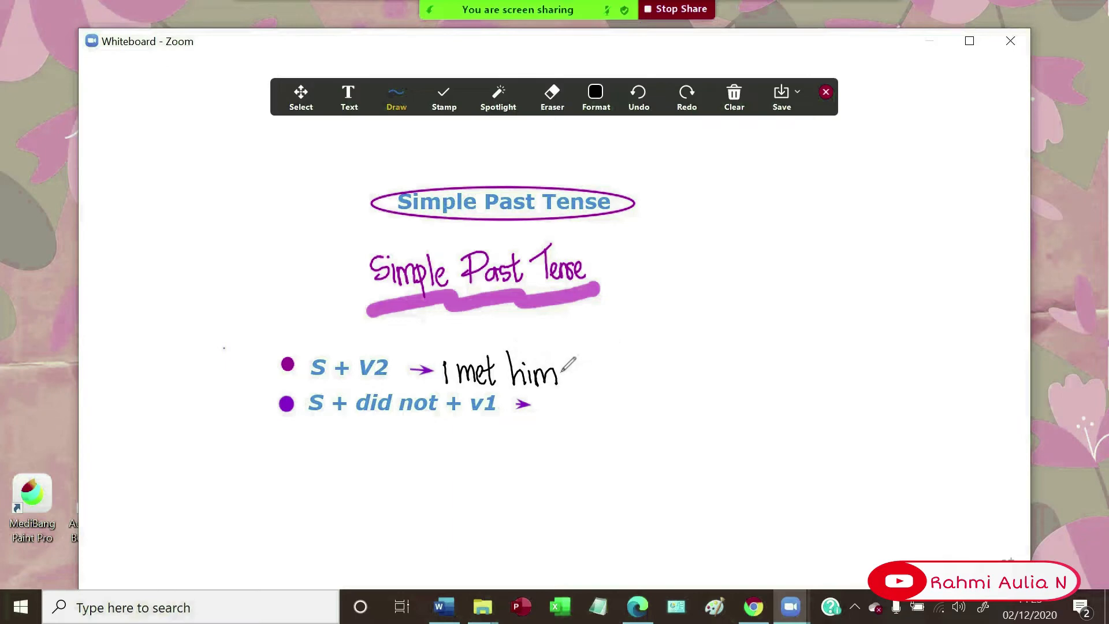
- Mark the word "met" with a yellow highlighter stroke beneath it
{"action": "left_click", "coordinate": [395, 104]}
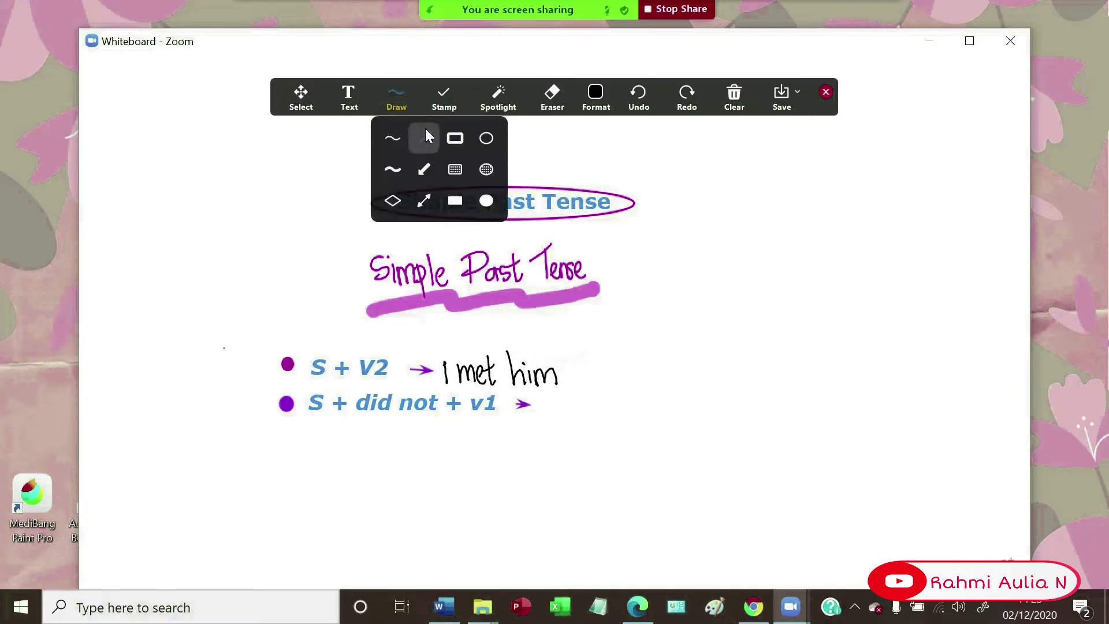
{"action": "left_click", "coordinate": [397, 171]}
{"action": "left_click", "coordinate": [595, 99]}
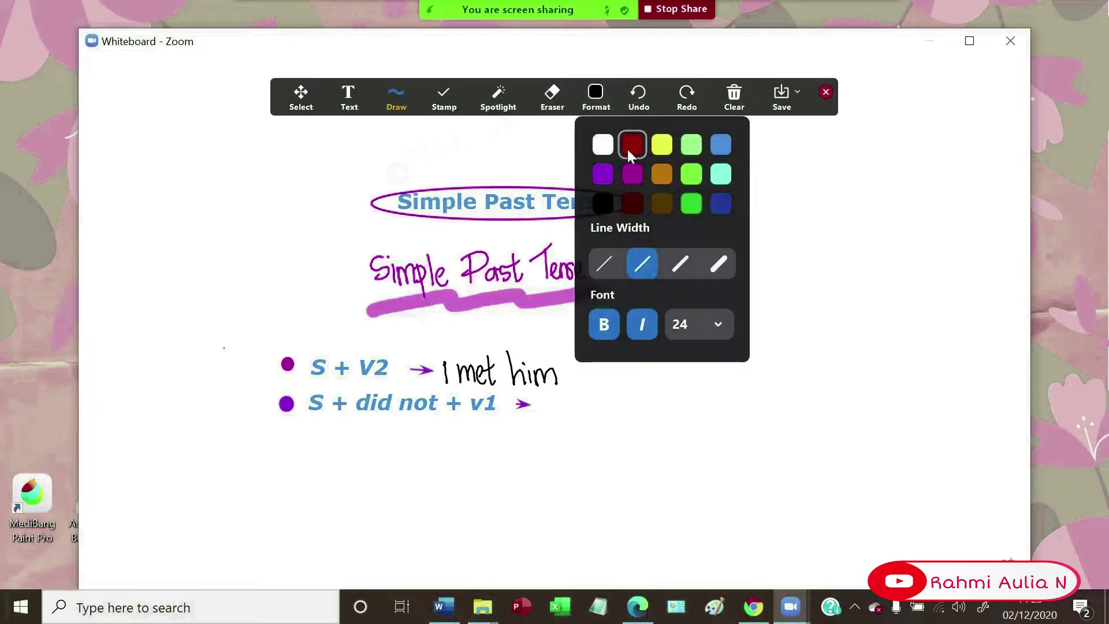
{"action": "left_click", "coordinate": [662, 144]}
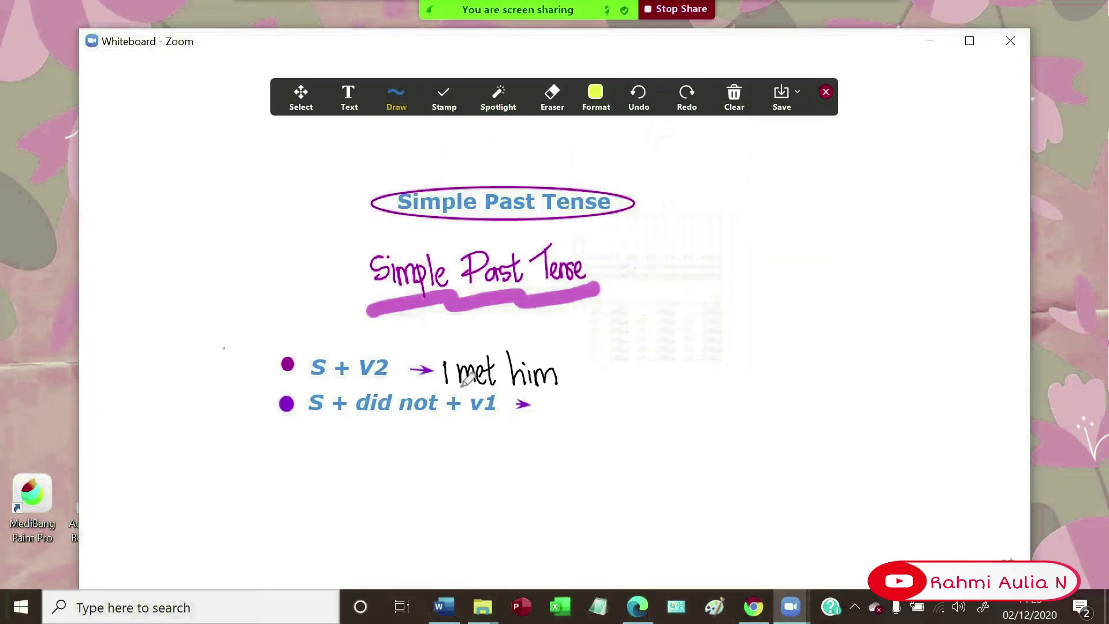
{"action": "left_click_drag", "start_coordinate": [455, 393], "coordinate": [499, 392]}
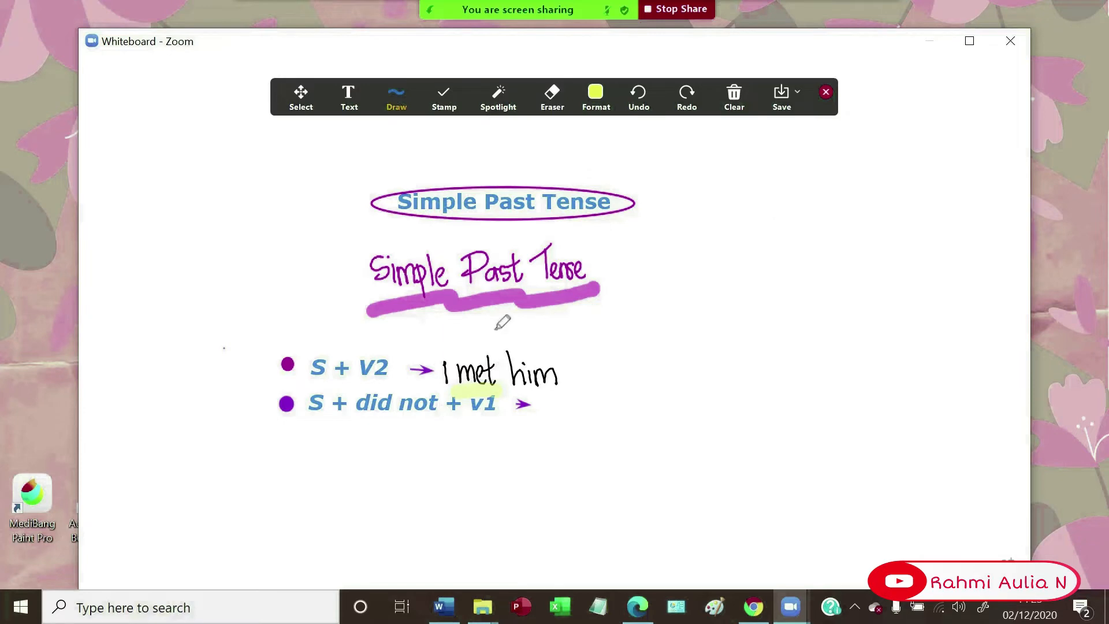
- Draw a yellow freehand arrow and the note "V2" above "met him" with the thin pen
{"action": "left_click", "coordinate": [348, 100]}
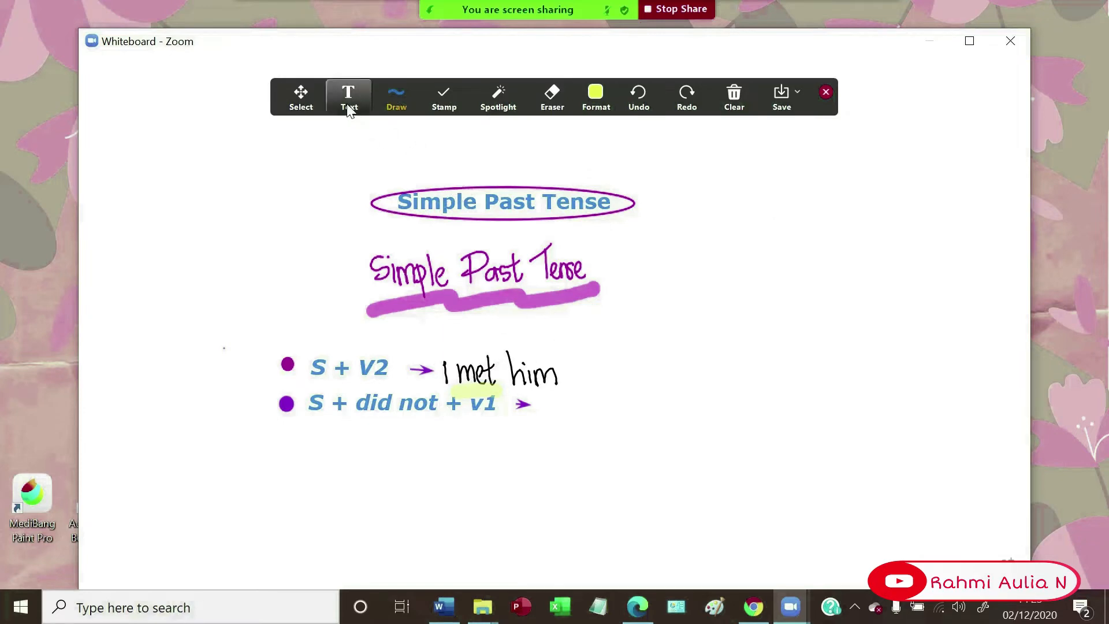
{"action": "left_click", "coordinate": [396, 97]}
{"action": "left_click", "coordinate": [396, 140]}
{"action": "left_click_drag", "start_coordinate": [477, 353], "coordinate": [555, 341]}
- Choose PDF as the format for saving the whiteboard
{"action": "left_click", "coordinate": [796, 92]}
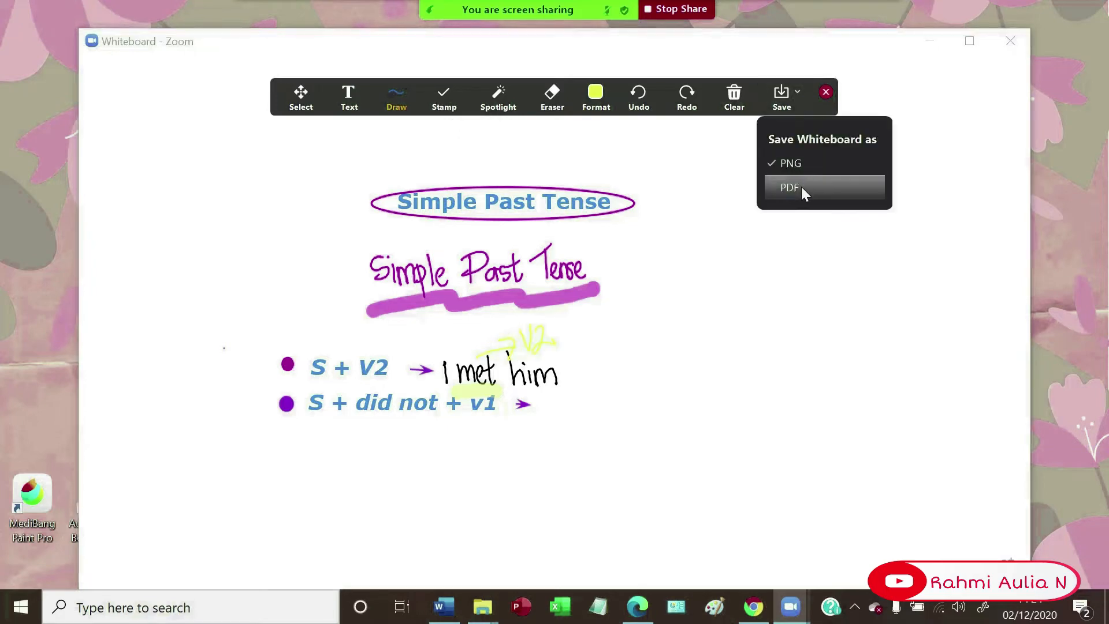
{"action": "left_click", "coordinate": [804, 189]}
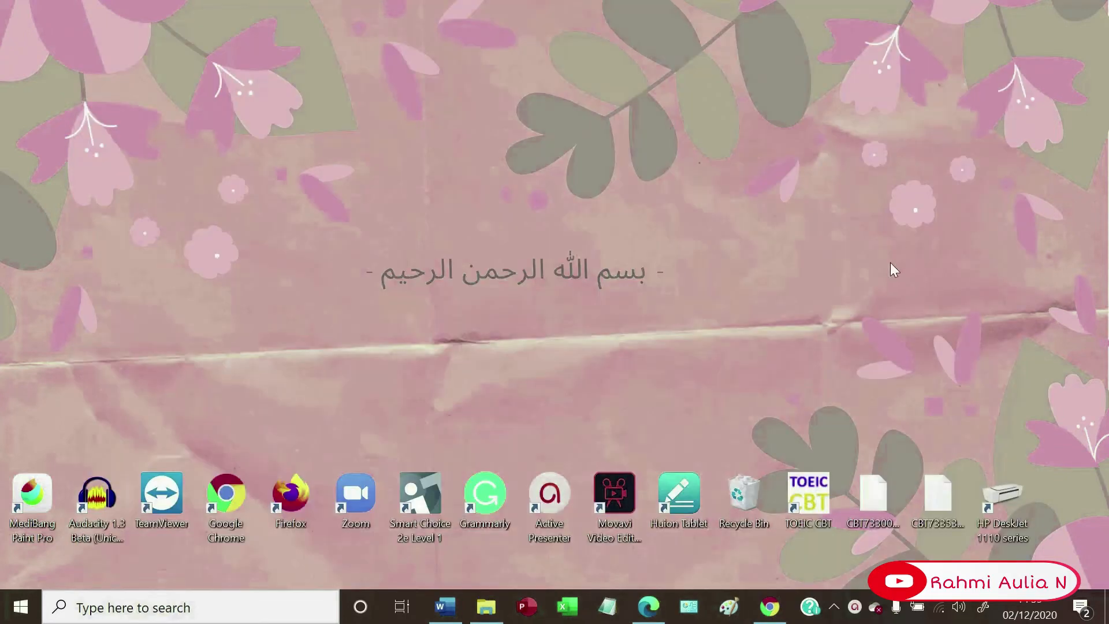
- Switch to the Google Meet call in Chrome and start a new whiteboard for the meeting
{"action": "left_click", "coordinate": [770, 608]}
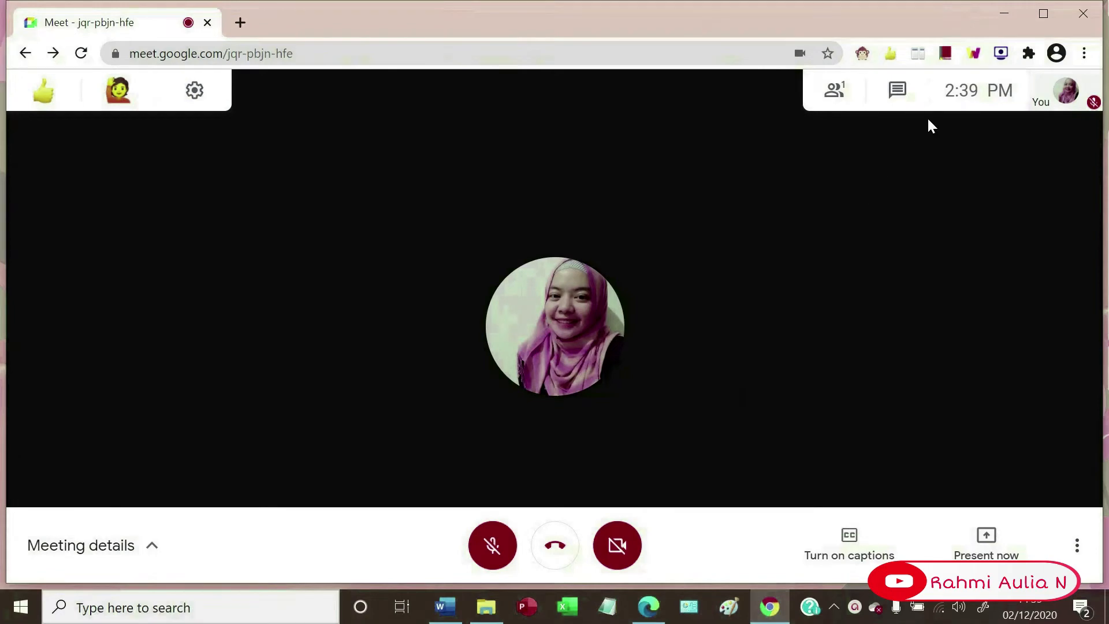
{"action": "left_click", "coordinate": [1077, 544]}
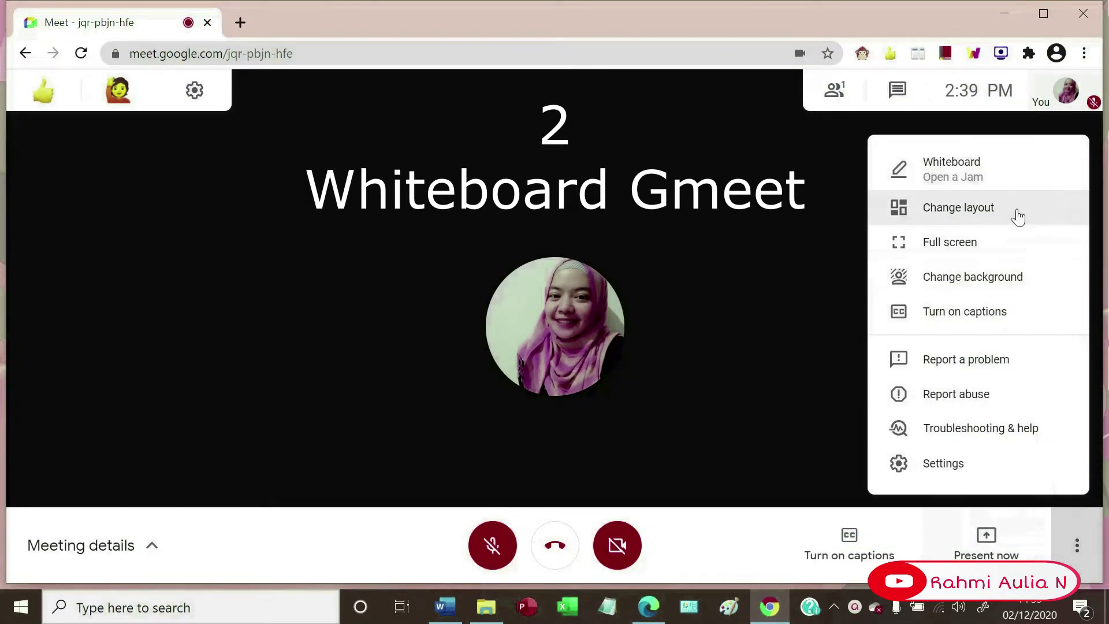
{"action": "left_click", "coordinate": [981, 176]}
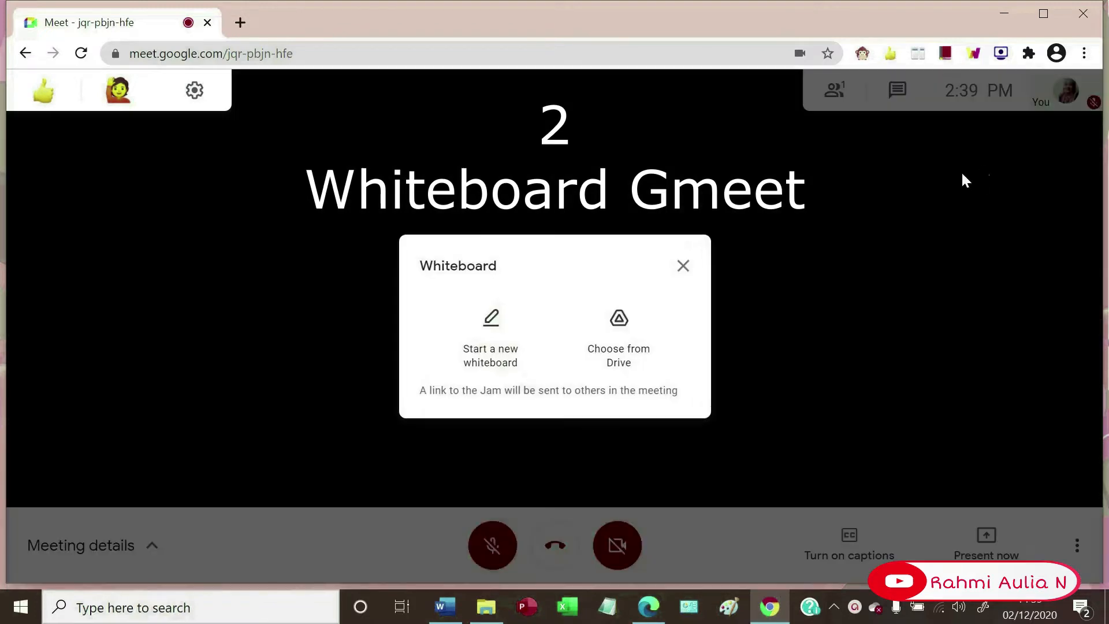
{"action": "left_click", "coordinate": [506, 345]}
- Add a text box reading "Part of Speech" near the frame's upper-left area and widen it to fit on one line
{"action": "left_click", "coordinate": [33, 477]}
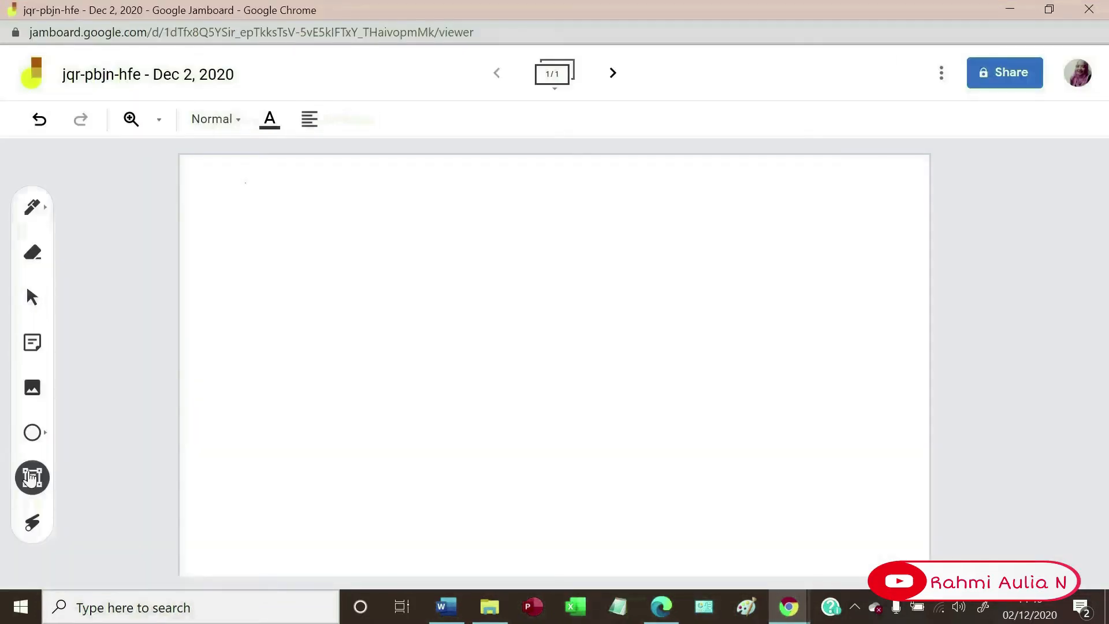
{"action": "left_click", "coordinate": [292, 211]}
{"action": "type", "text": "S"}
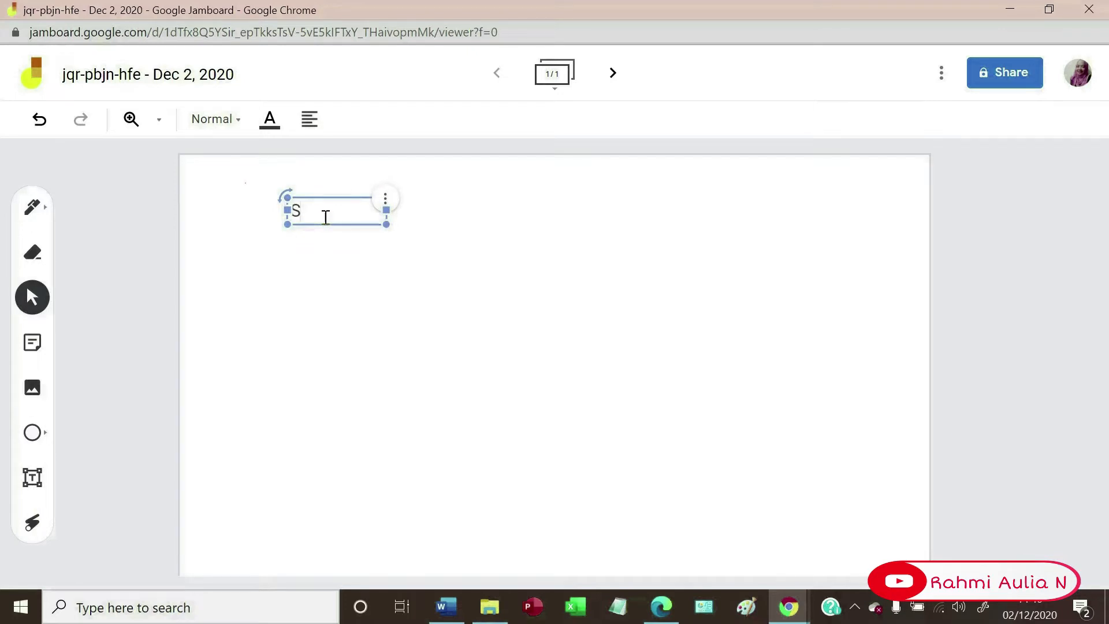
{"action": "key", "text": "BackSpace"}
{"action": "type", "text": "Part of Speech"}
{"action": "left_click_drag", "start_coordinate": [386, 220], "coordinate": [440, 226]}
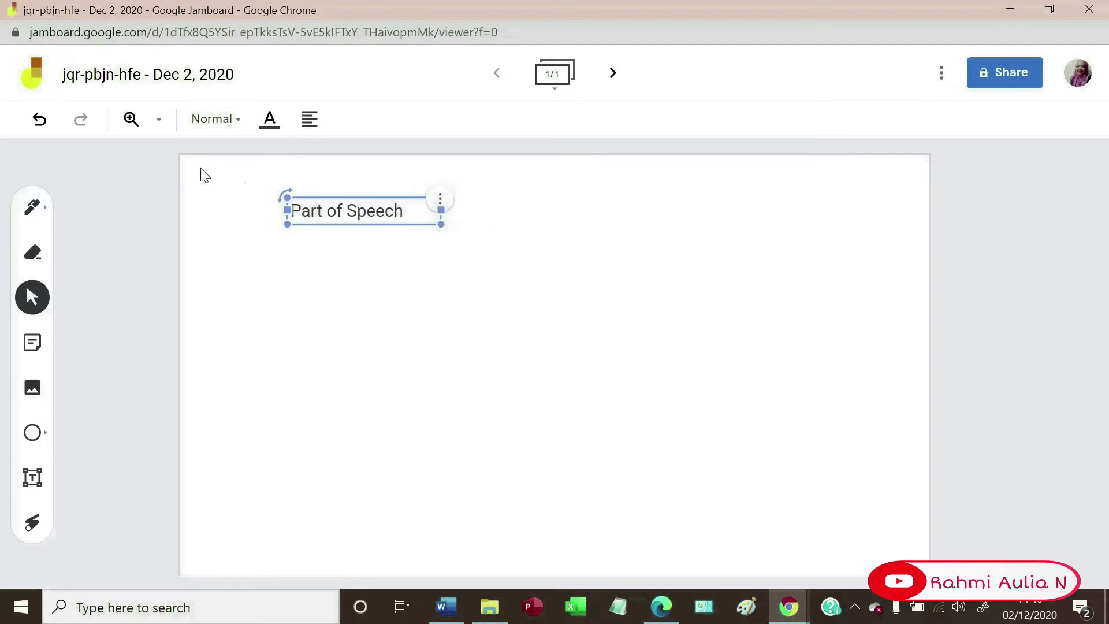
- Colour the "Part of Speech" text box dark red and move it to the upper centre of the frame
{"action": "left_click", "coordinate": [269, 130]}
{"action": "left_click", "coordinate": [314, 198]}
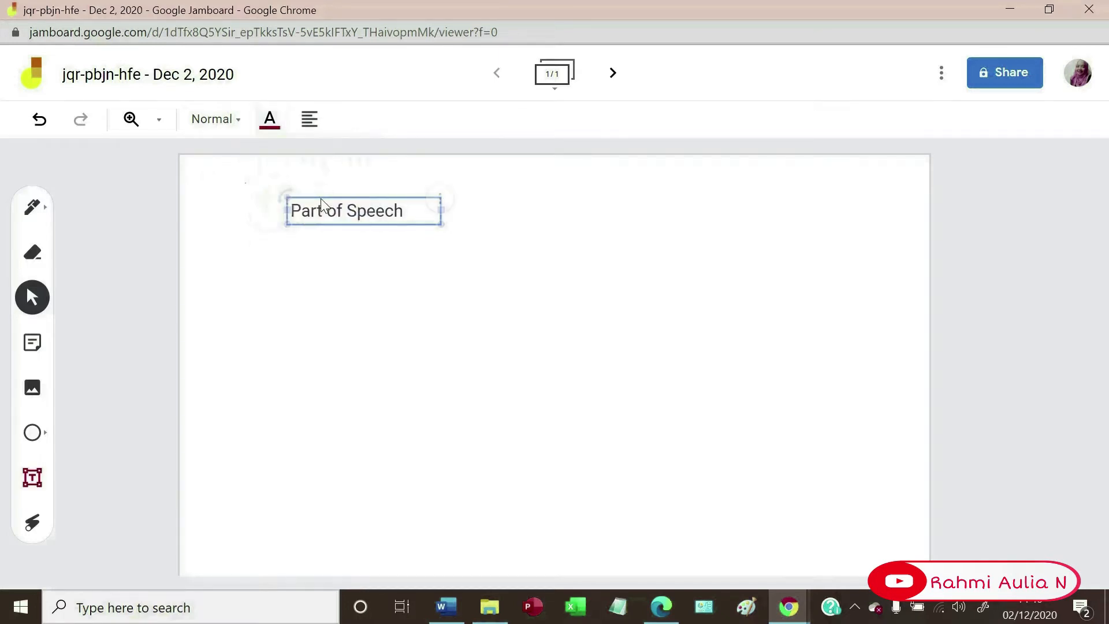
{"action": "left_click", "coordinate": [398, 248]}
{"action": "left_click_drag", "start_coordinate": [395, 211], "coordinate": [553, 228]}
- Handwrite "Part of Speech" in black pen beneath the red title and underline it with a freehand line
{"action": "left_click", "coordinate": [33, 208]}
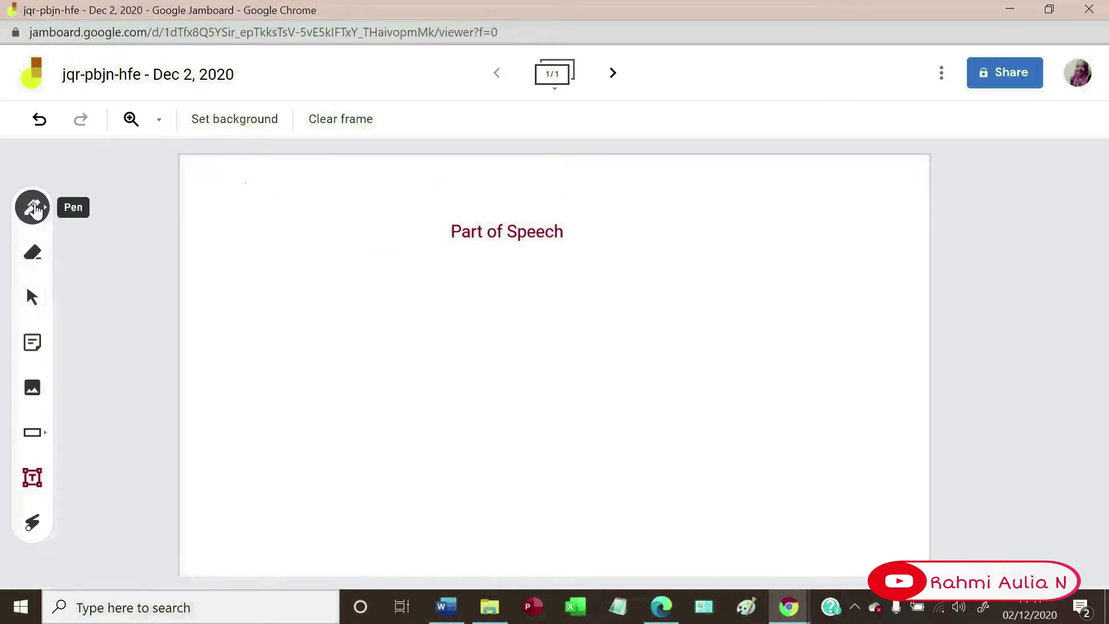
{"action": "left_click", "coordinate": [33, 209]}
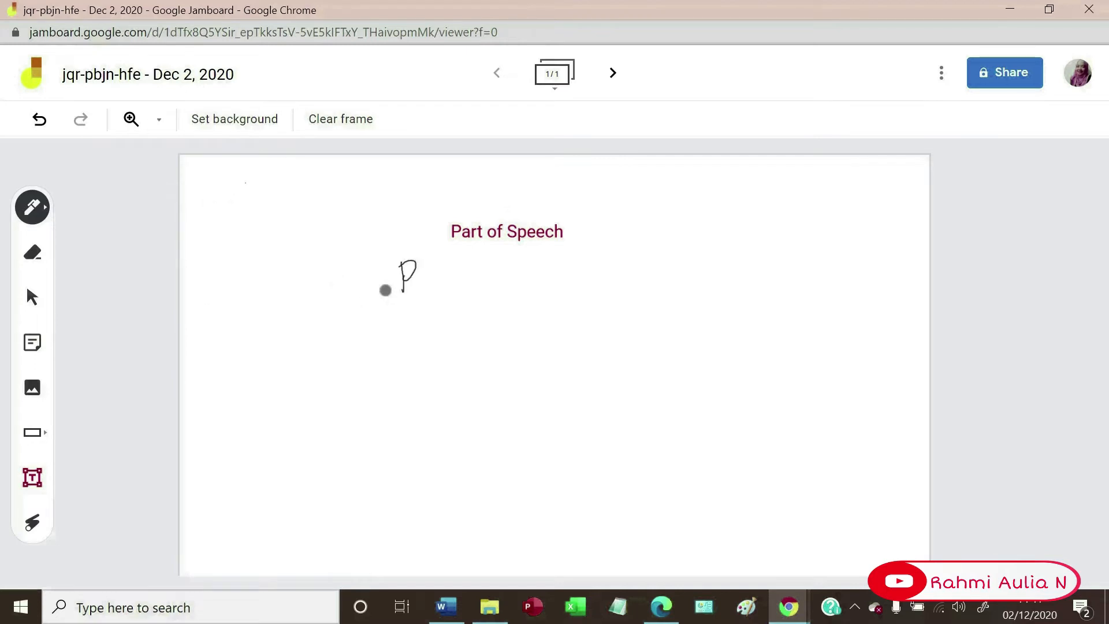
{"action": "left_click_drag", "start_coordinate": [435, 271], "coordinate": [496, 312]}
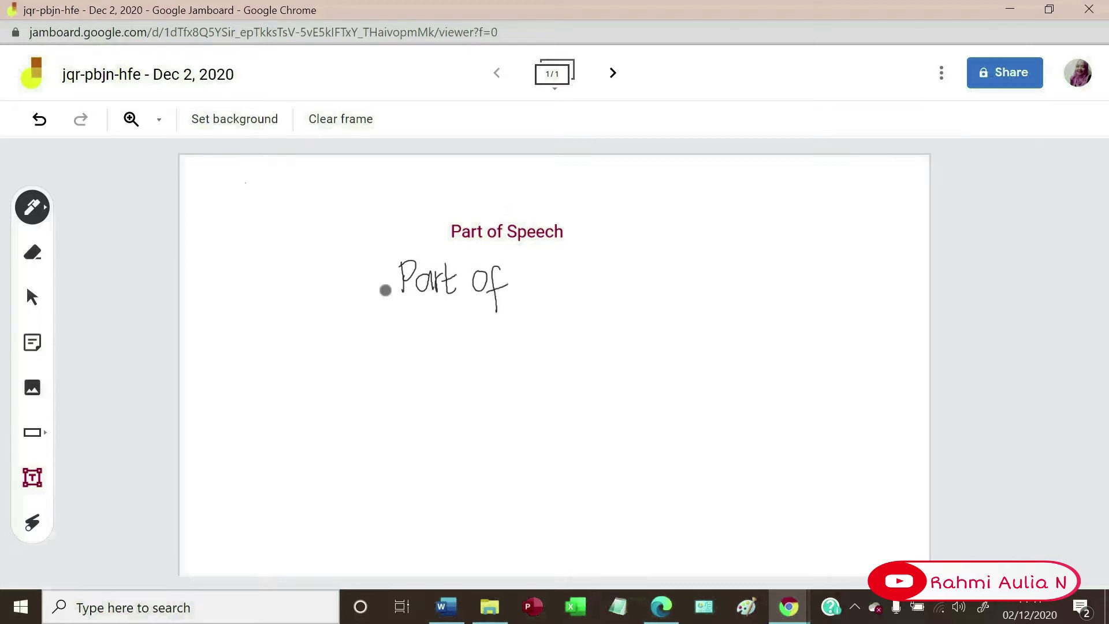
{"action": "left_click_drag", "start_coordinate": [565, 287], "coordinate": [579, 300]}
{"action": "left_click_drag", "start_coordinate": [583, 278], "coordinate": [588, 287]}
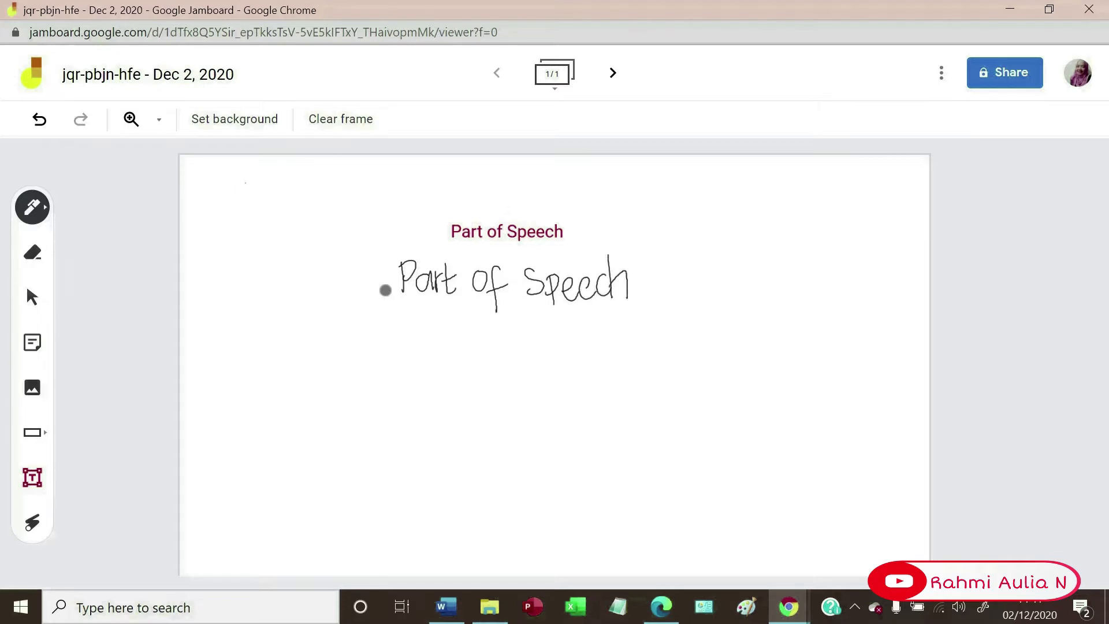
{"action": "mouse_move", "coordinate": [402, 321]}
{"action": "left_mouse_down"}
{"action": "mouse_move", "coordinate": [500, 328]}
{"action": "mouse_move", "coordinate": [641, 295]}
{"action": "left_mouse_up"}
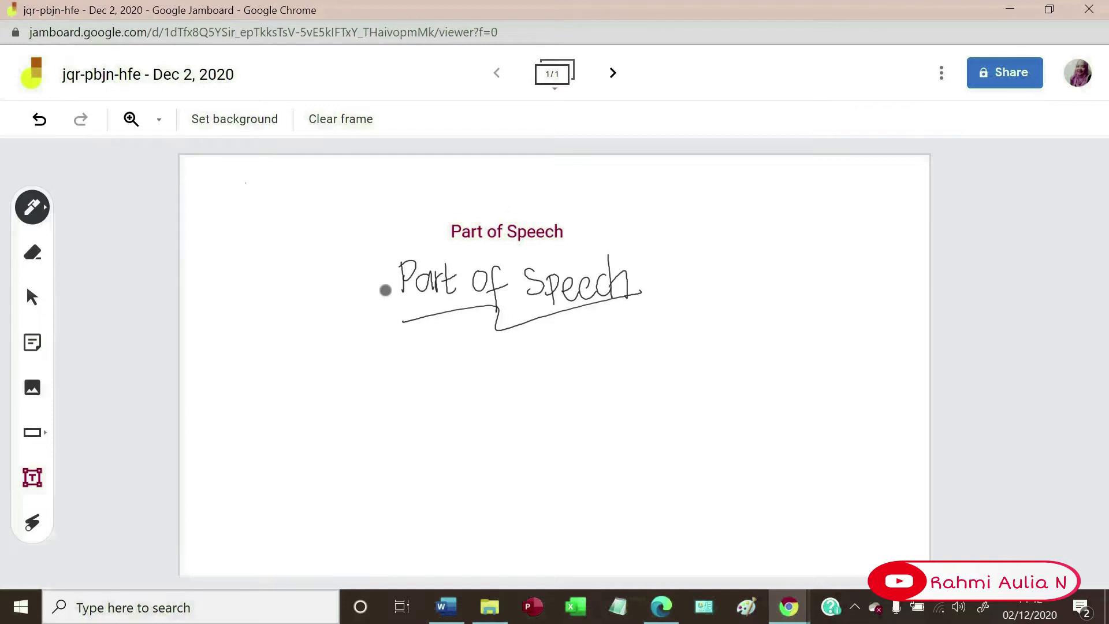
- Handwrite a list with circled numbers below the heading: 1 Verb, 2 Noun, 3 Adjective
{"action": "mouse_move", "coordinate": [324, 336]}
{"action": "left_mouse_down"}
{"action": "mouse_move", "coordinate": [350, 363]}
{"action": "mouse_move", "coordinate": [326, 337]}
{"action": "mouse_move", "coordinate": [385, 348]}
{"action": "mouse_move", "coordinate": [406, 383]}
{"action": "left_mouse_up"}
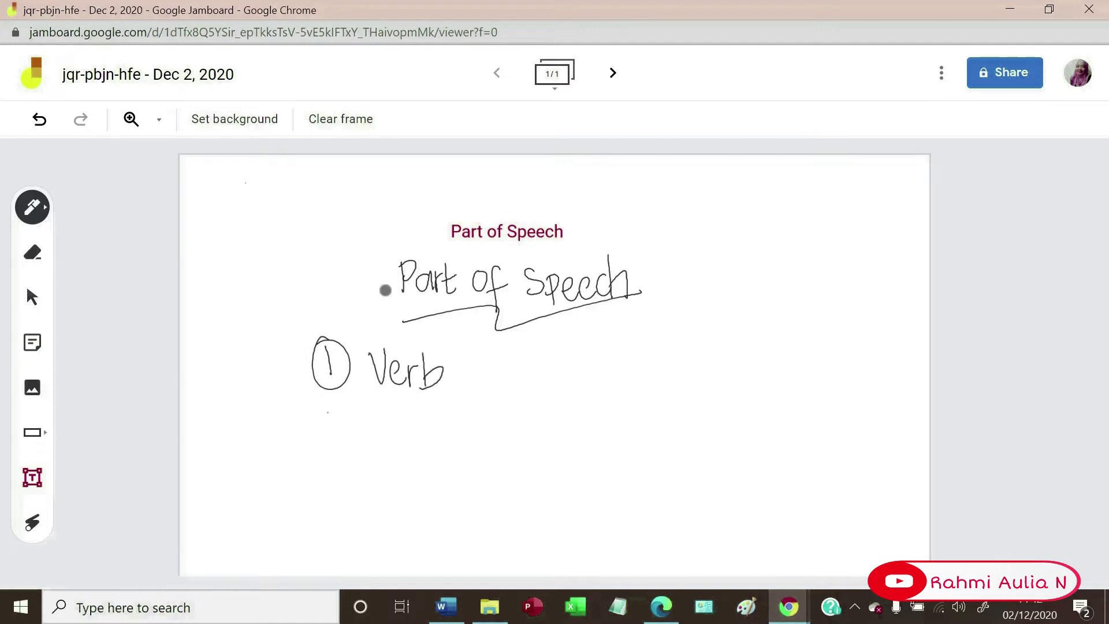
{"action": "left_click_drag", "start_coordinate": [331, 397], "coordinate": [408, 442]}
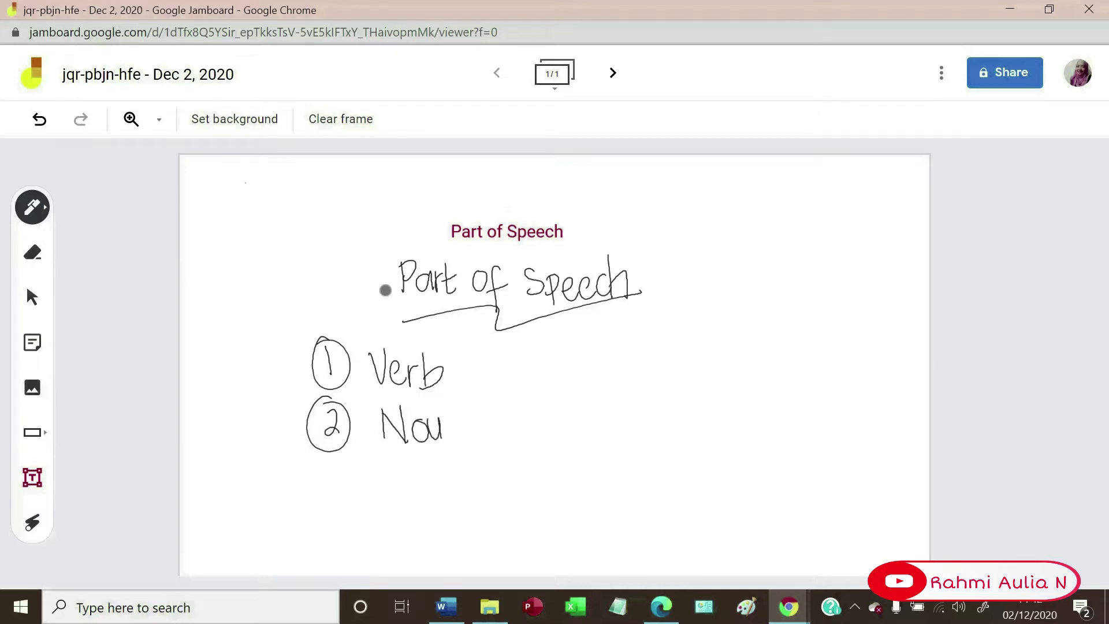
{"action": "left_click_drag", "start_coordinate": [334, 456], "coordinate": [423, 501]}
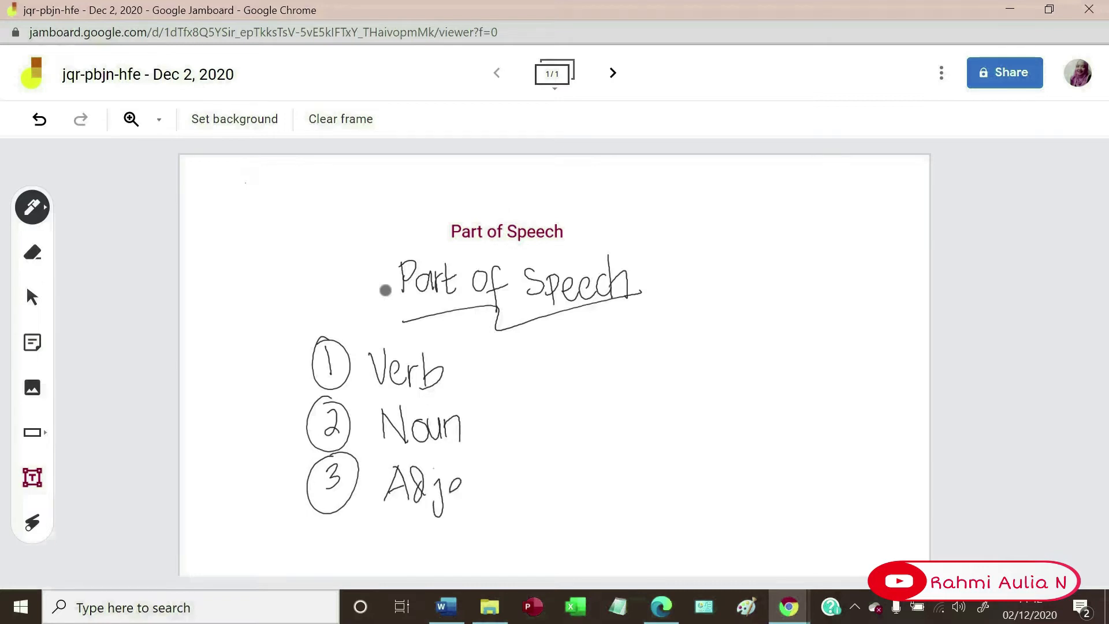
- Insert the image "food" from the device's Module folder into the frame
{"action": "left_click", "coordinate": [32, 388]}
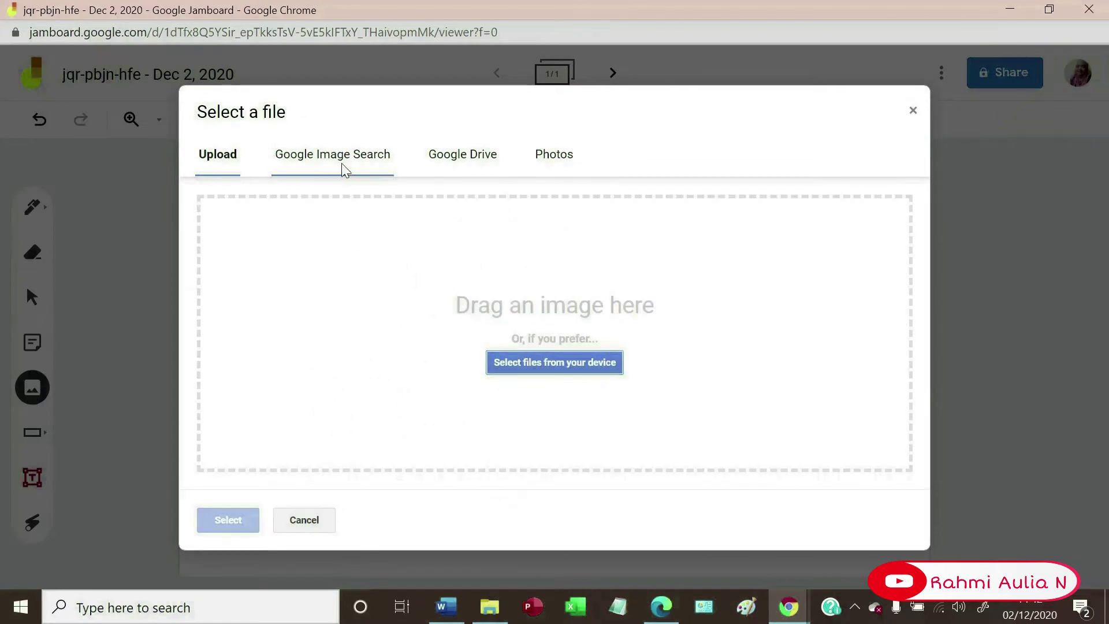
{"action": "left_click", "coordinate": [612, 368]}
{"action": "left_click", "coordinate": [426, 185]}
{"action": "left_click", "coordinate": [407, 267]}
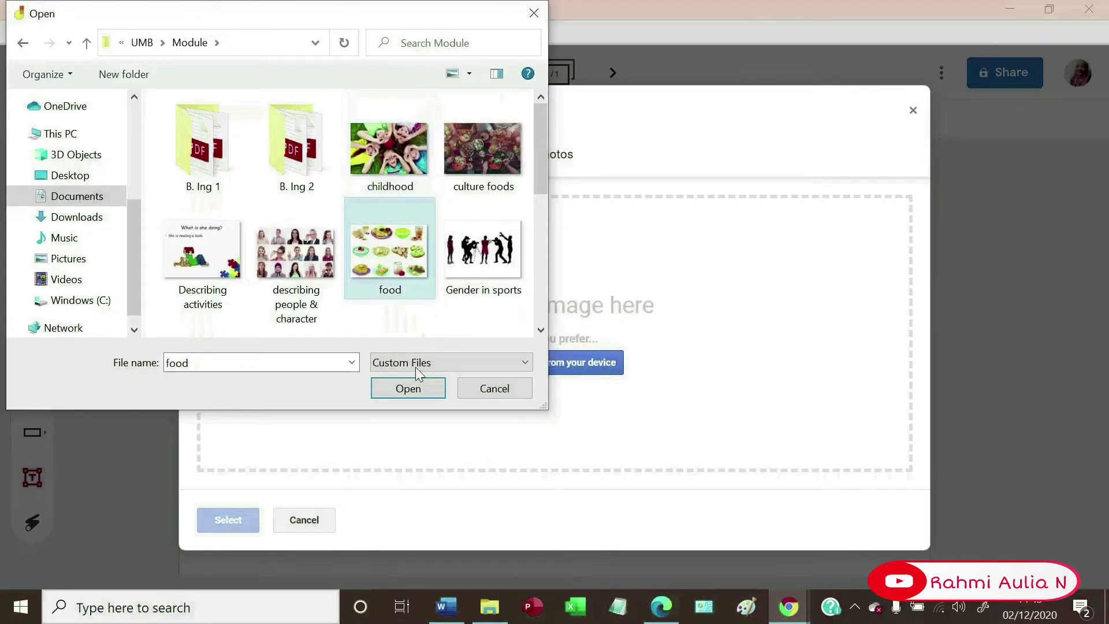
{"action": "left_click", "coordinate": [408, 388]}
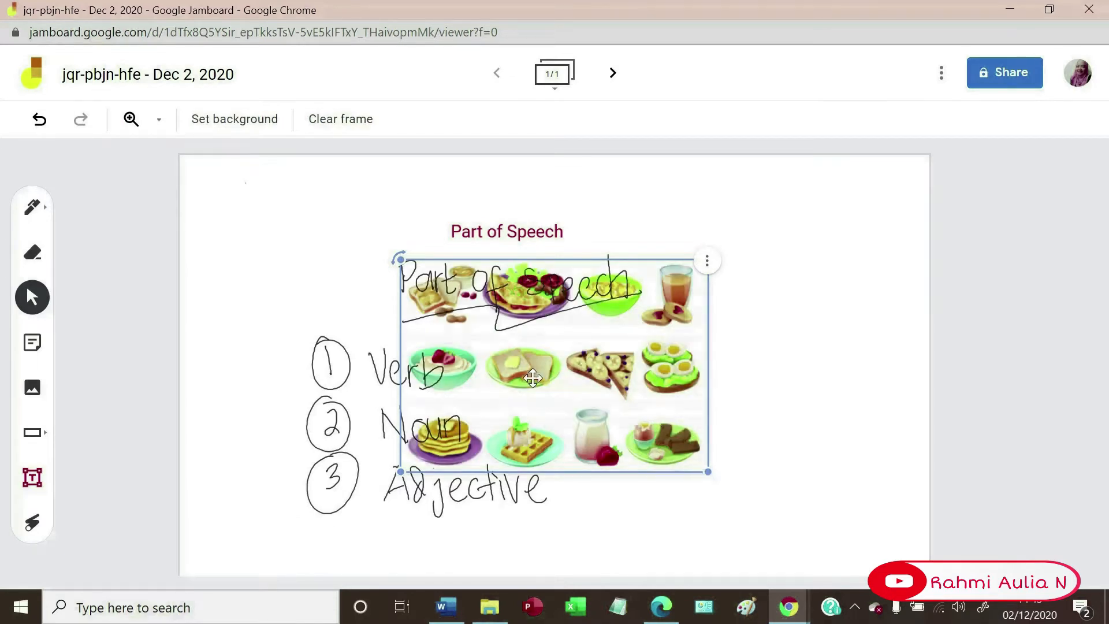
- Shrink the food image to about half its size and move it to the blank area right of the handwritten list
{"action": "left_click_drag", "start_coordinate": [708, 471], "coordinate": [558, 379]}
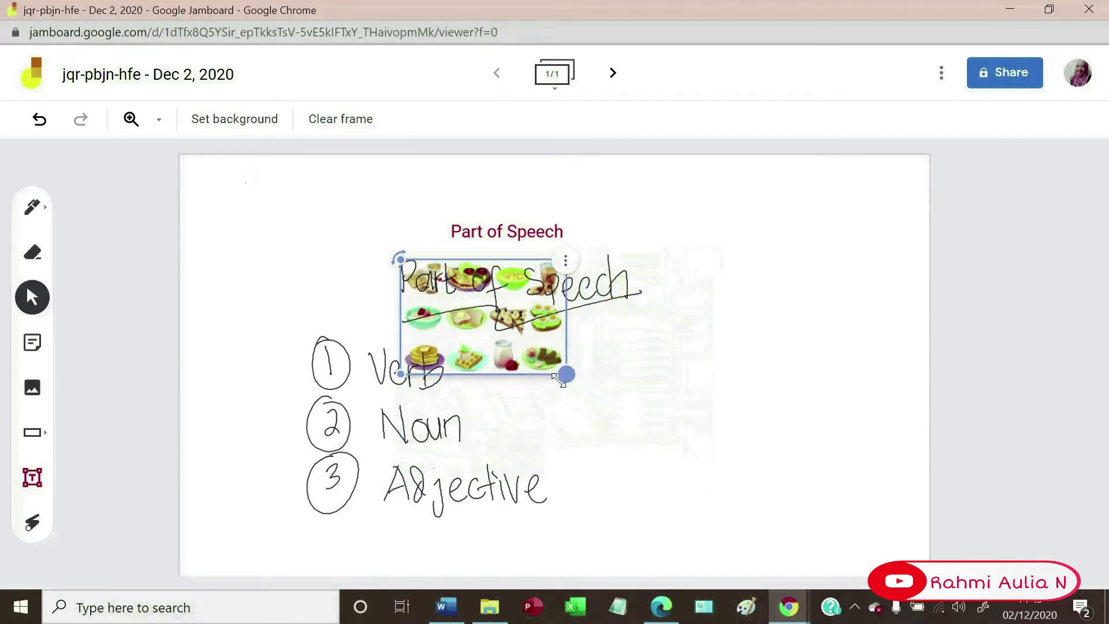
{"action": "left_click_drag", "start_coordinate": [490, 283], "coordinate": [755, 398]}
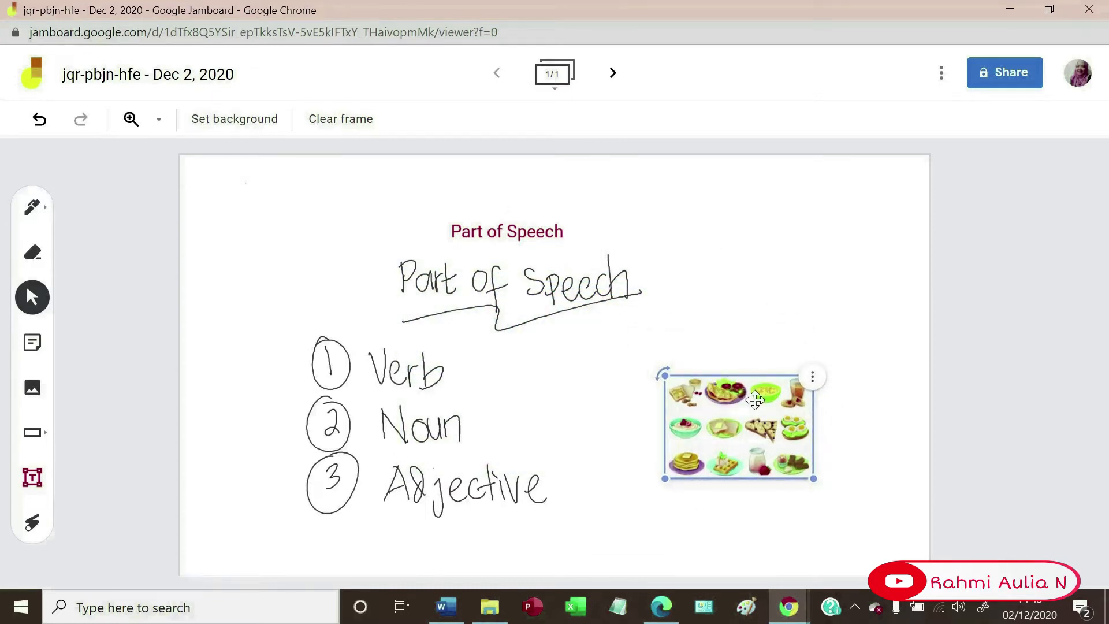
{"action": "left_click", "coordinate": [755, 330]}
- Draw a black pen arrow from "Noun" to the food image and handwrite "Foods" above the image
{"action": "key", "text": "p"}
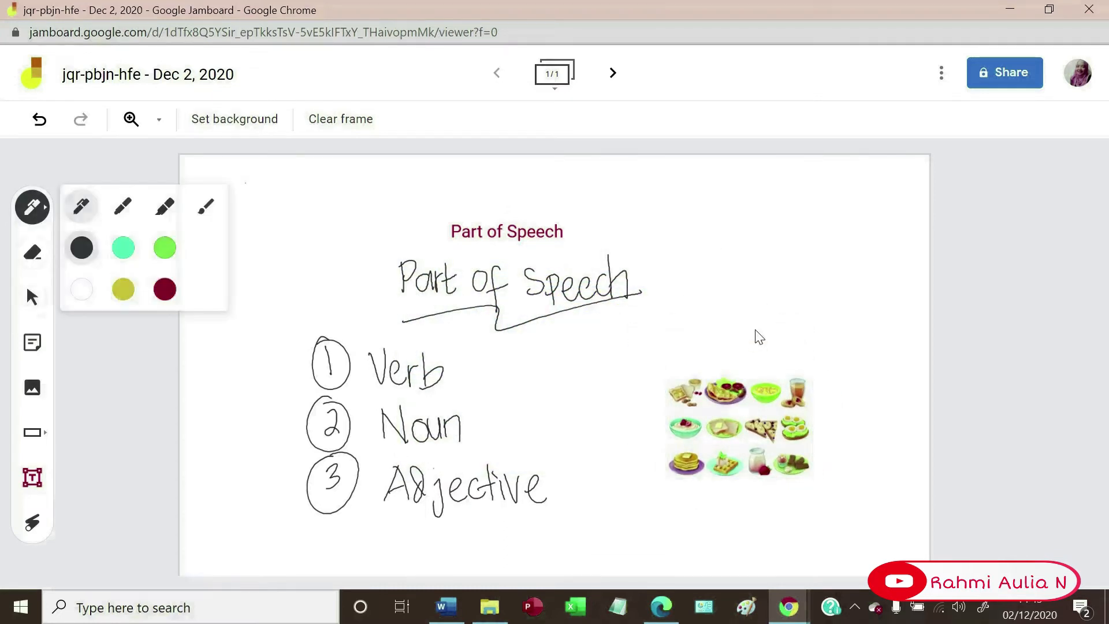
{"action": "left_click_drag", "start_coordinate": [476, 432], "coordinate": [579, 425]}
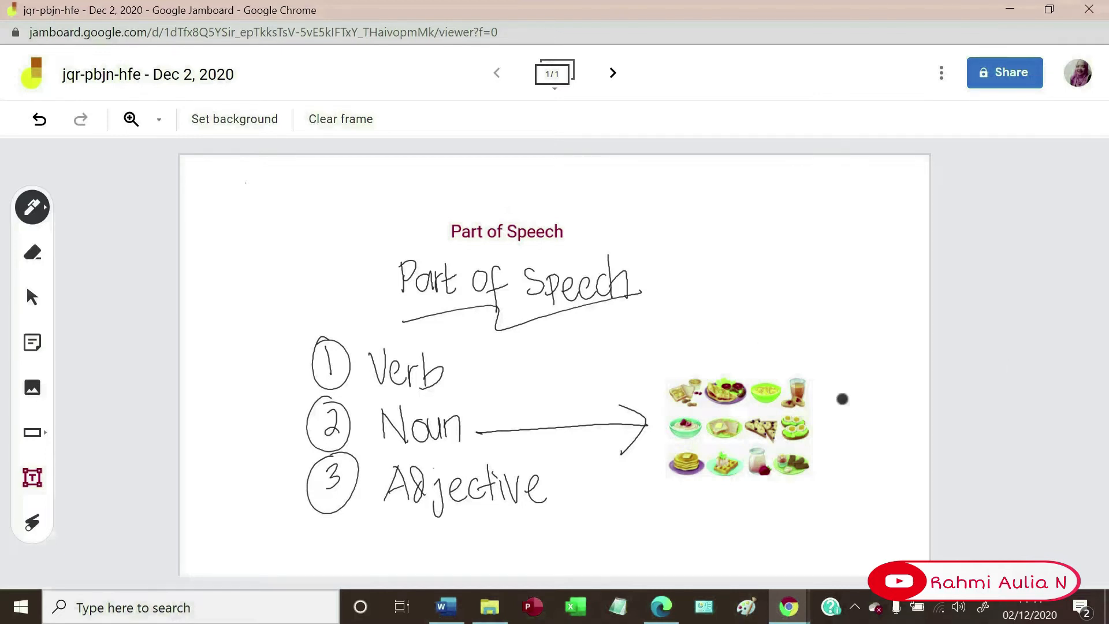
{"action": "left_click_drag", "start_coordinate": [719, 351], "coordinate": [717, 333]}
{"action": "left_click_drag", "start_coordinate": [731, 333], "coordinate": [732, 334]}
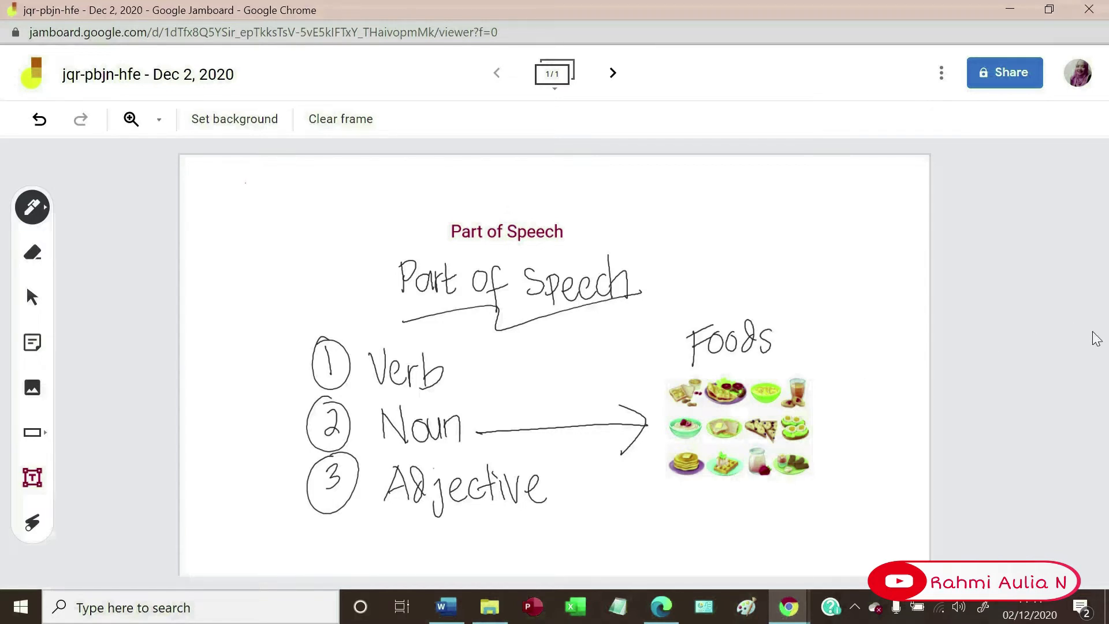
- Copy the whiteboard's sharing link and close the sharing dialog
{"action": "left_click", "coordinate": [984, 80]}
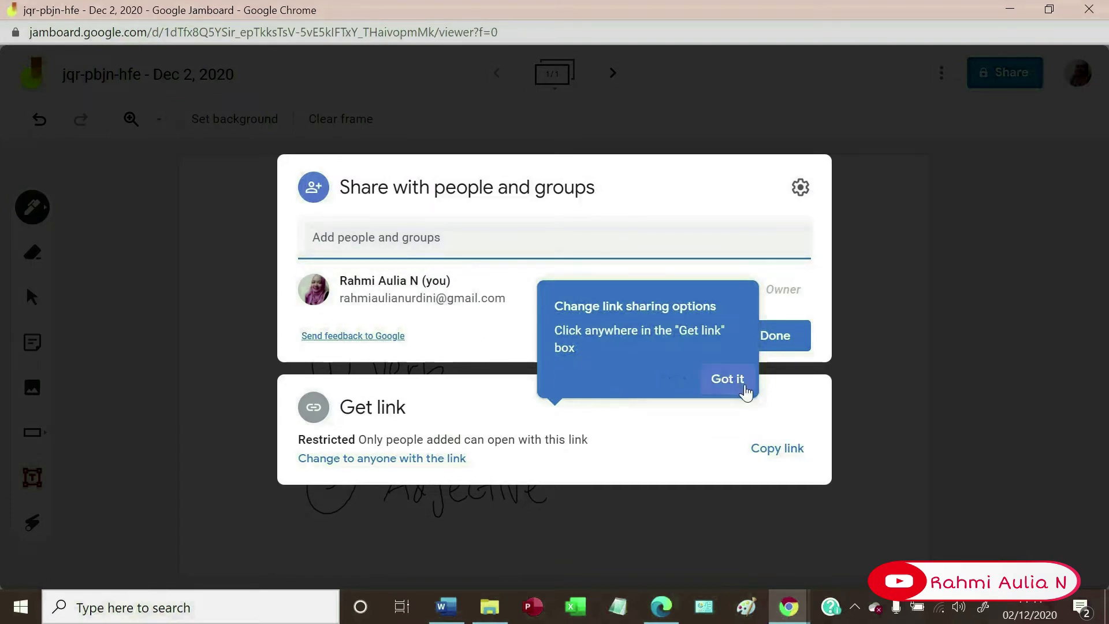
{"action": "left_click", "coordinate": [743, 382]}
{"action": "left_click", "coordinate": [779, 453]}
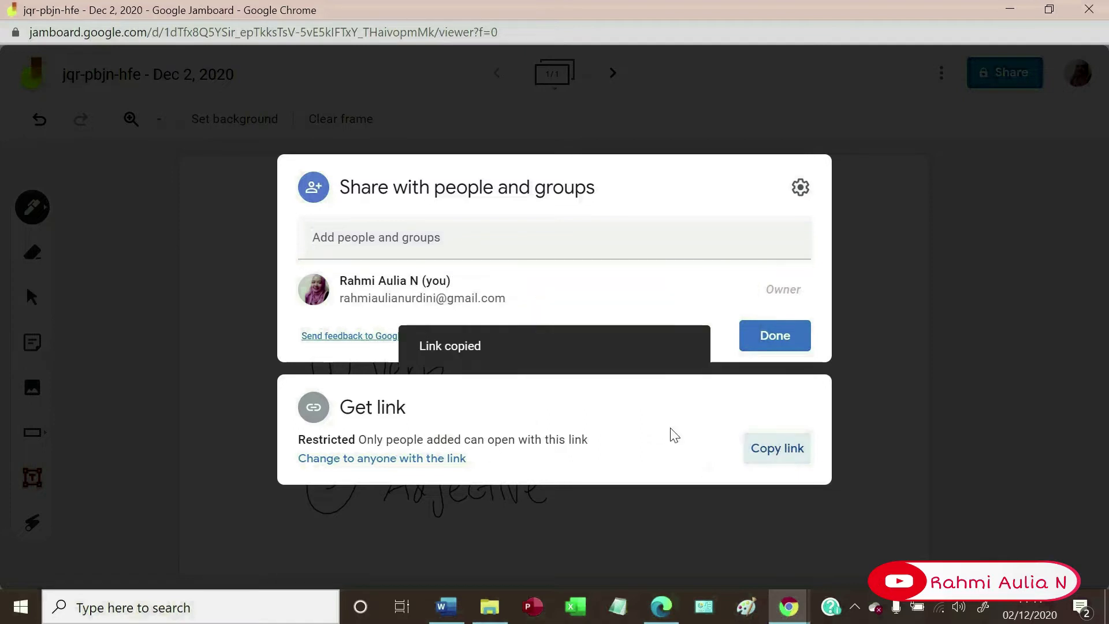
{"action": "left_click", "coordinate": [909, 242]}
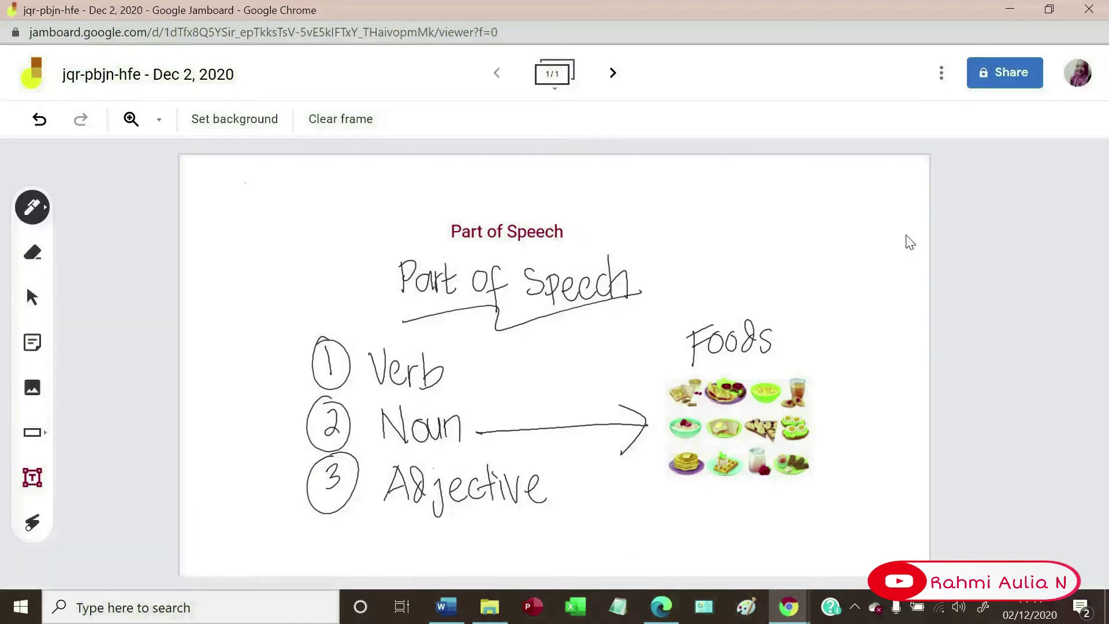
- Try the dotted frame background, and set the background to the light squared grid instead
{"action": "left_click", "coordinate": [245, 127]}
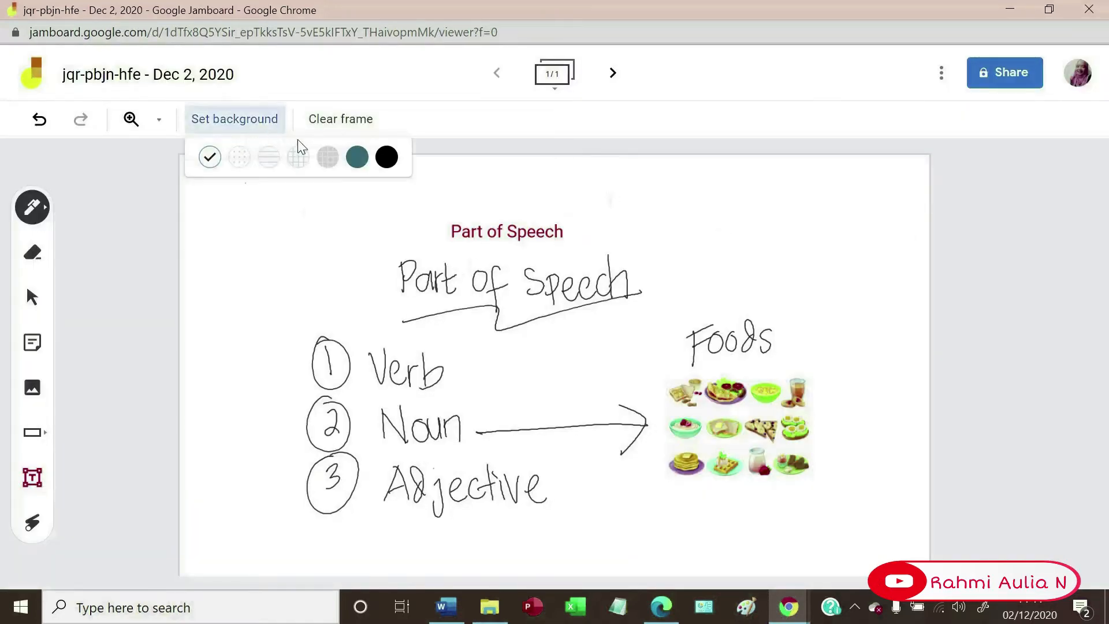
{"action": "left_click", "coordinate": [239, 156]}
{"action": "left_click", "coordinate": [248, 125]}
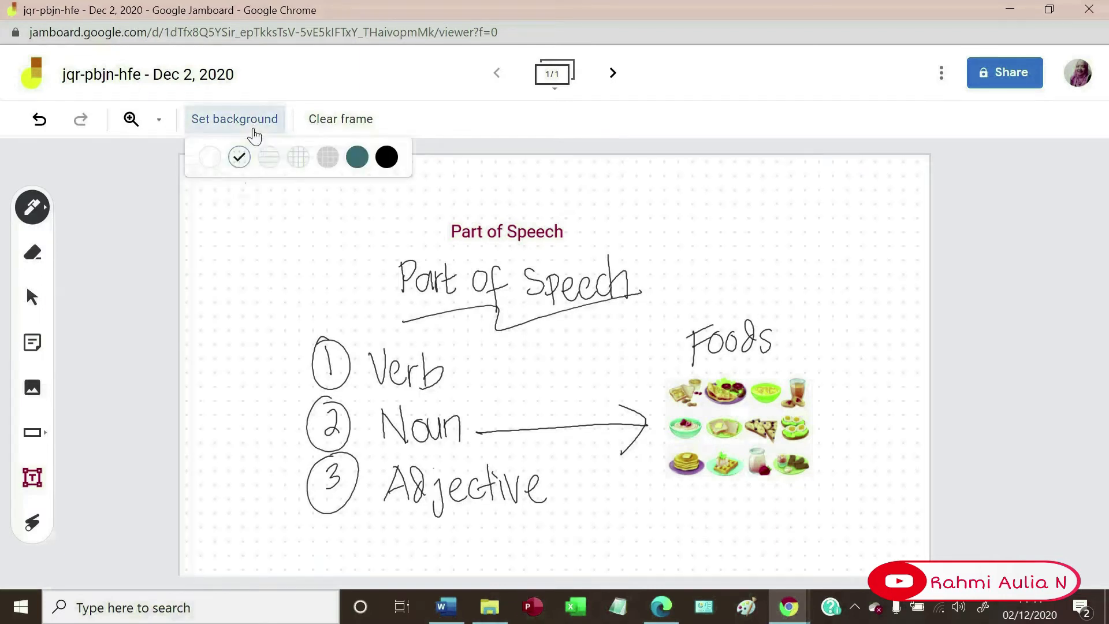
{"action": "left_click", "coordinate": [295, 155]}
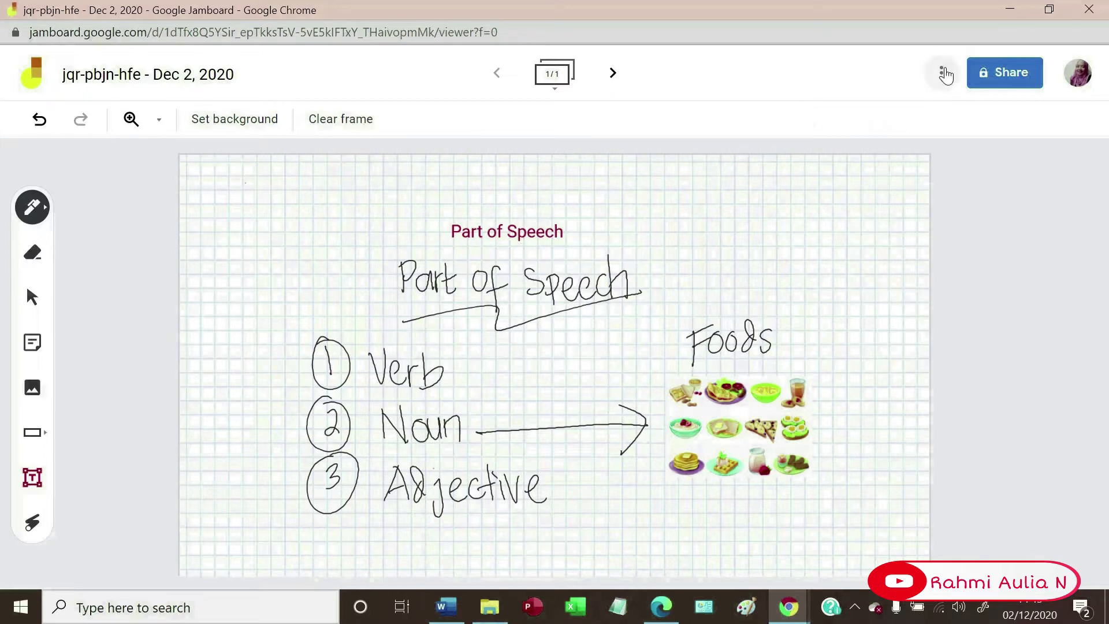
- Rename the Jam as "Part of Speech"
{"action": "left_click", "coordinate": [945, 74]}
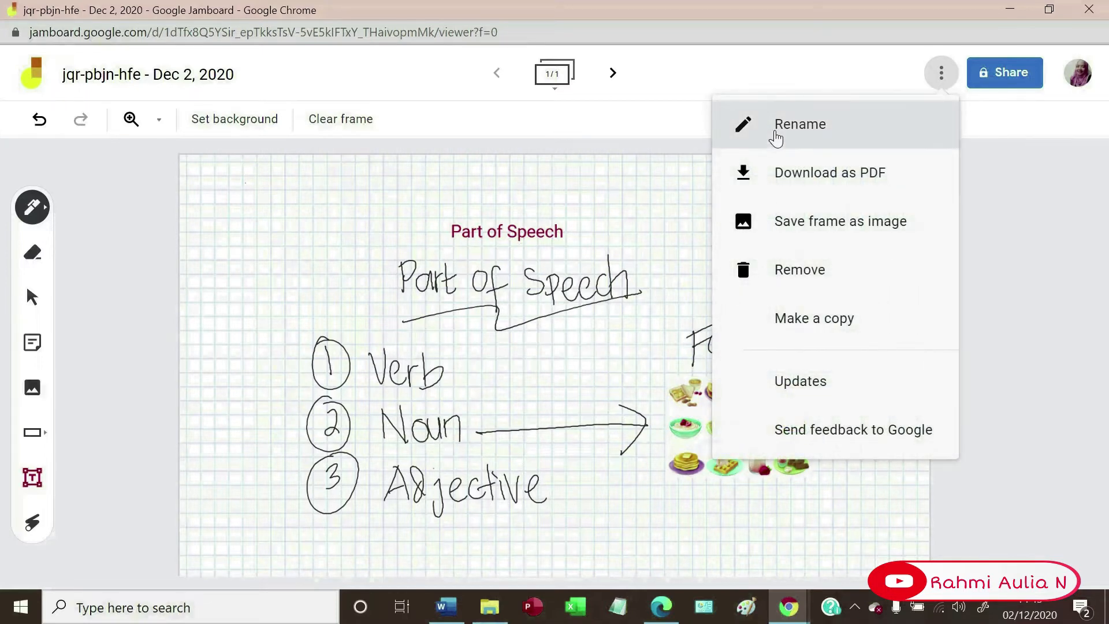
{"action": "left_click", "coordinate": [775, 139]}
{"action": "type", "text": "Part of Speech"}
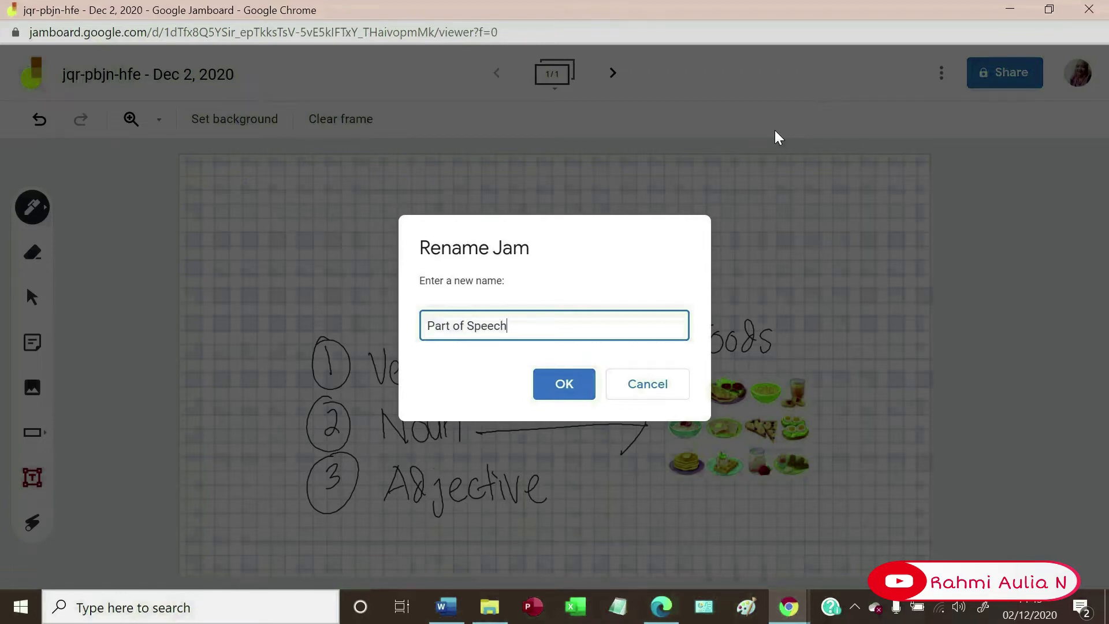
{"action": "left_click", "coordinate": [589, 378]}
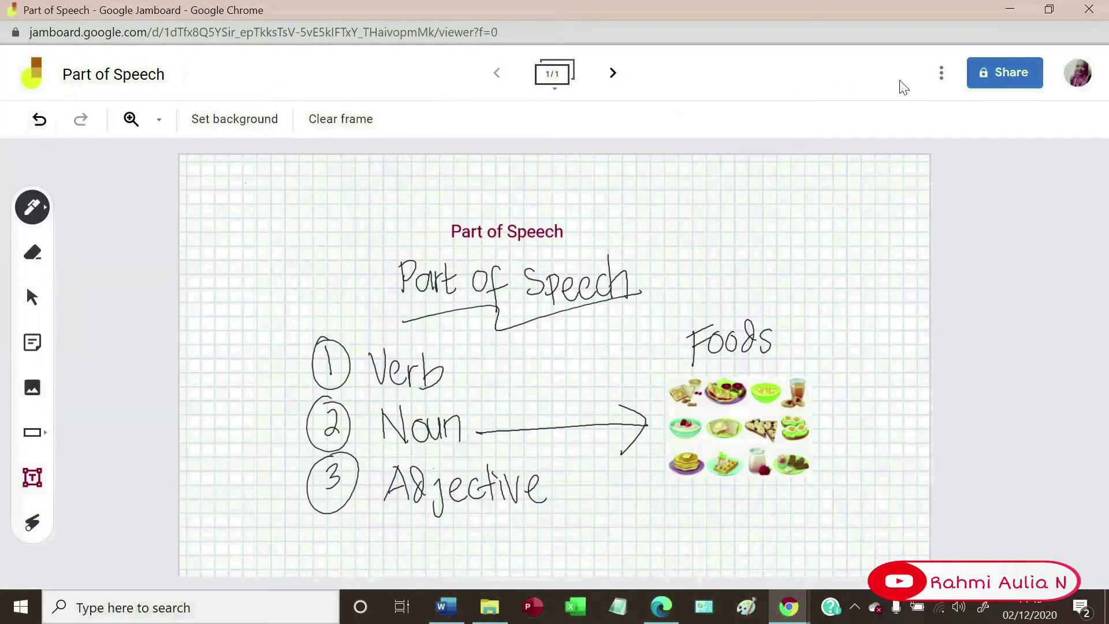
- Download the Jam as a PDF and open the downloaded "Part of Speech.pdf" file
{"action": "left_click", "coordinate": [941, 73]}
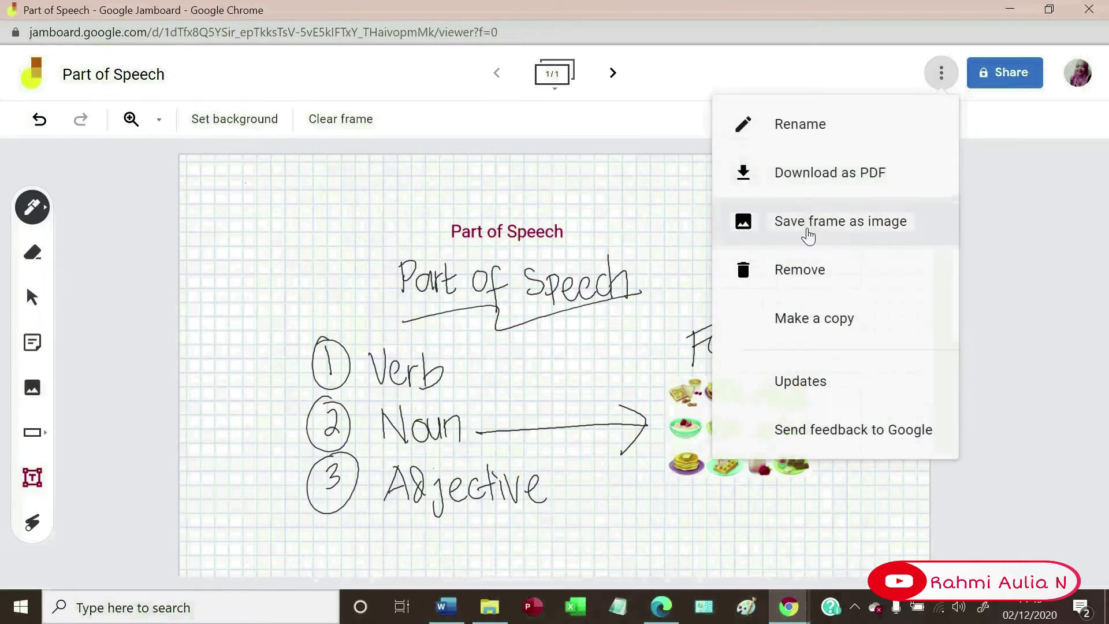
{"action": "left_click", "coordinate": [895, 179]}
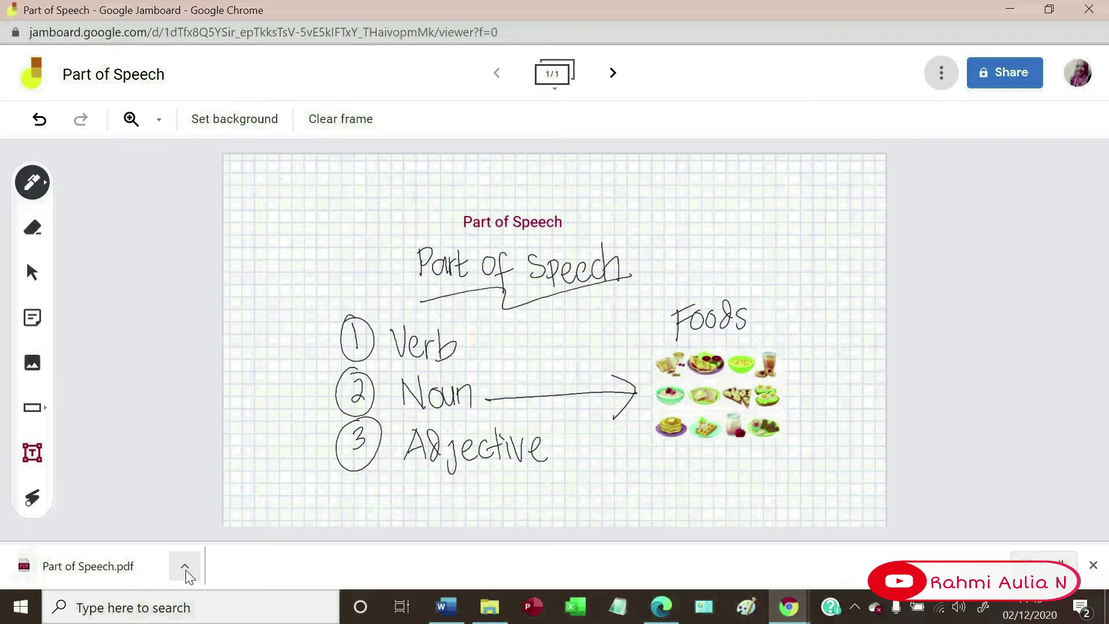
{"action": "left_click", "coordinate": [186, 575]}
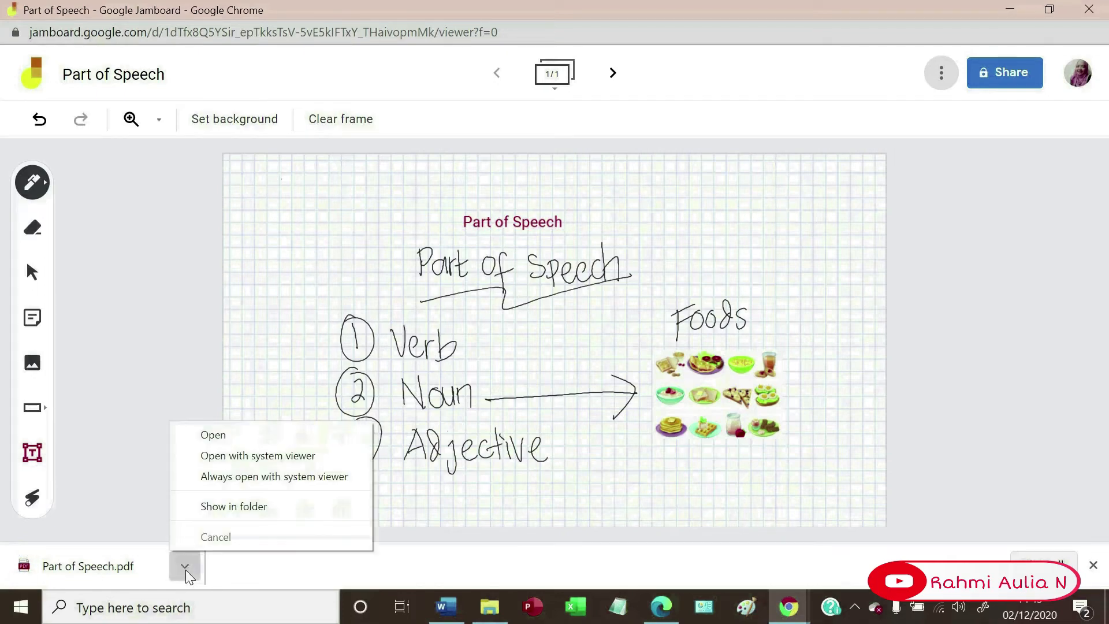
{"action": "left_click", "coordinate": [268, 440]}
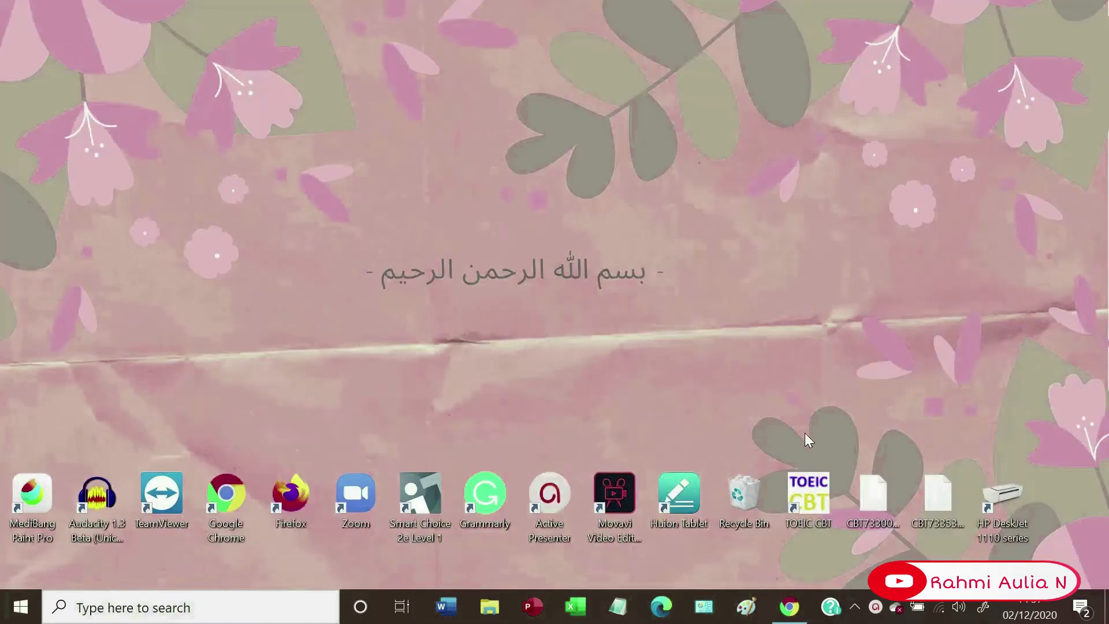
- Open Chrome, search Google for "classroom screen", and launch Classroomscreen from its home page
{"action": "left_click", "coordinate": [802, 616]}
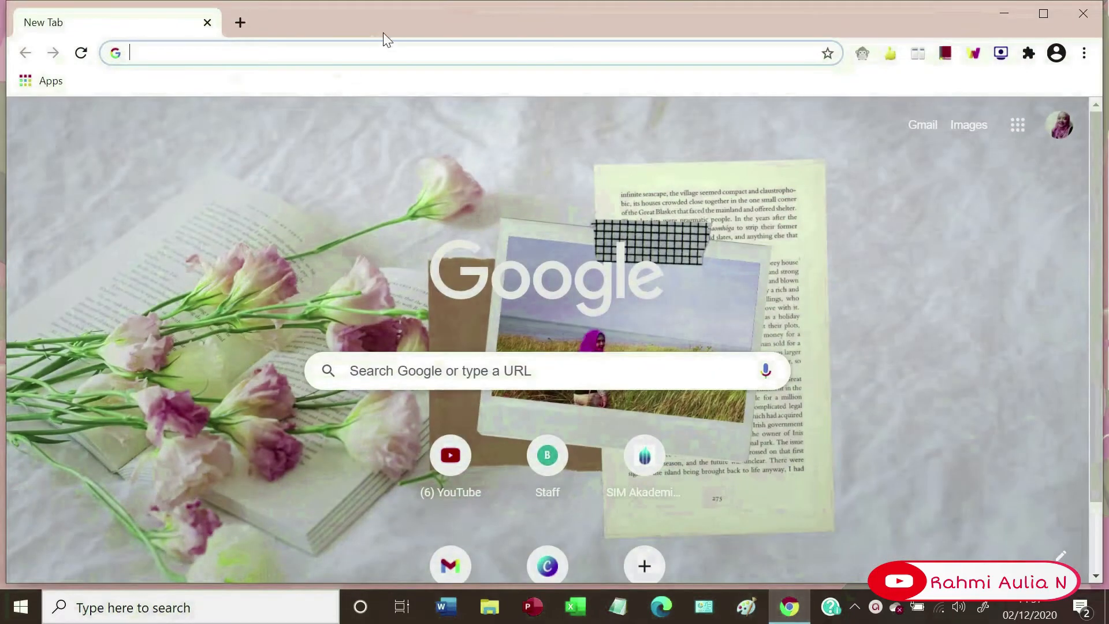
{"action": "left_click", "coordinate": [415, 54]}
{"action": "type", "text": "cla"}
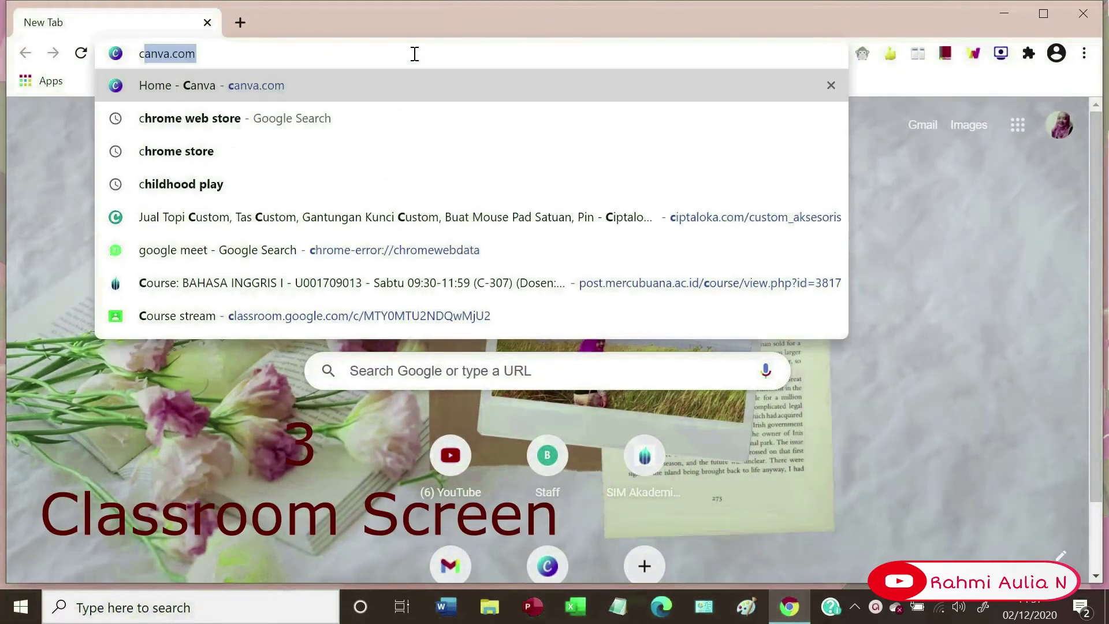
{"action": "type", "text": "ssroom "}
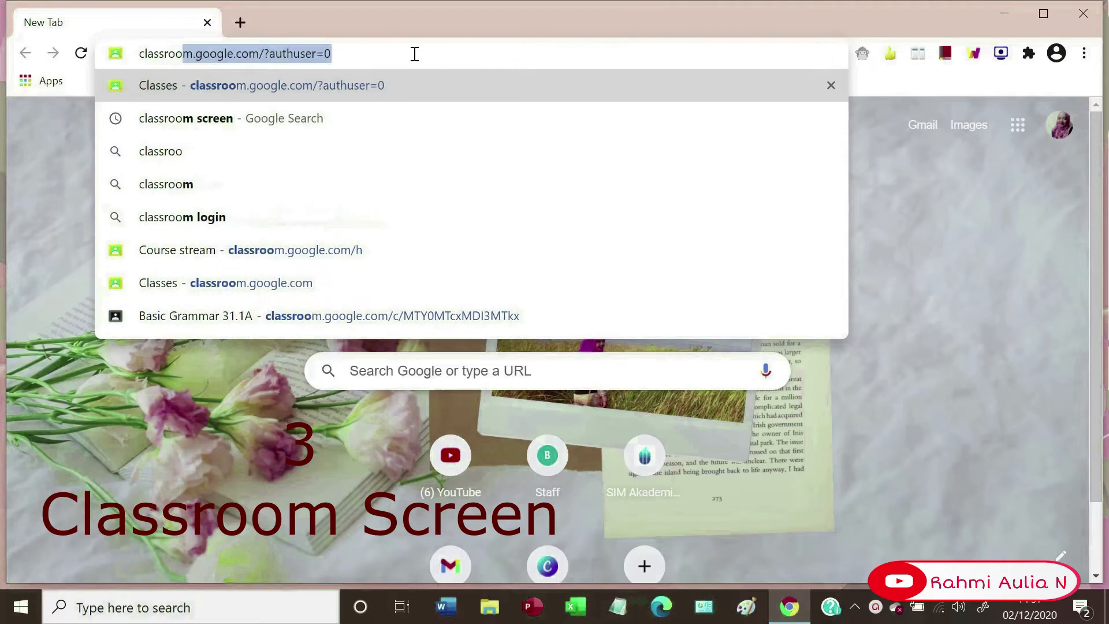
{"action": "type", "text": "scree"}
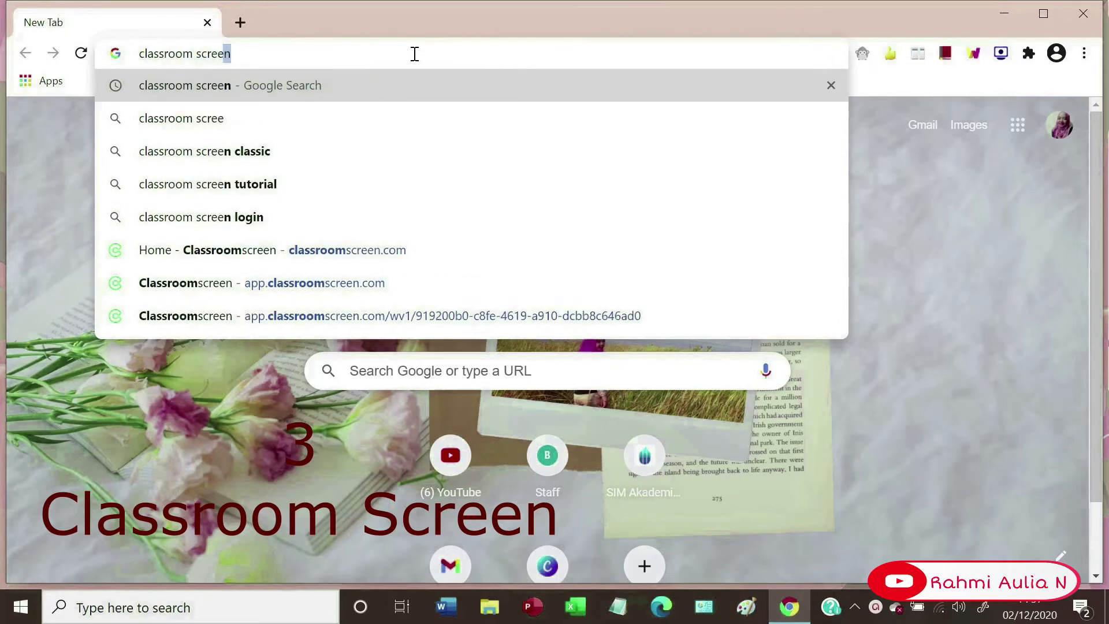
{"action": "key", "text": "Return"}
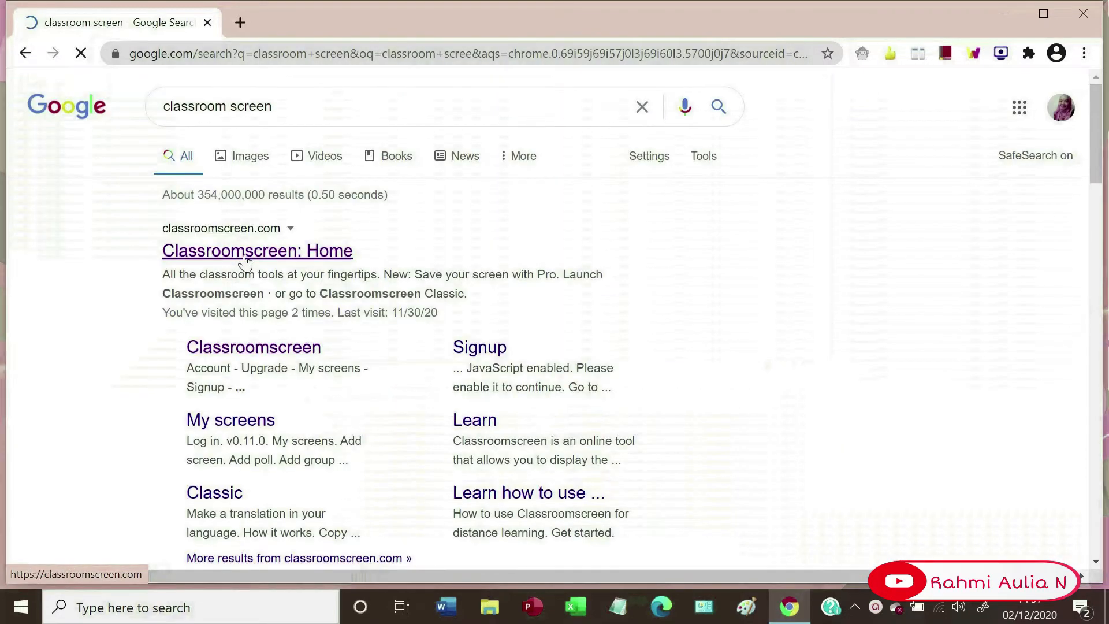
{"action": "left_click", "coordinate": [244, 260]}
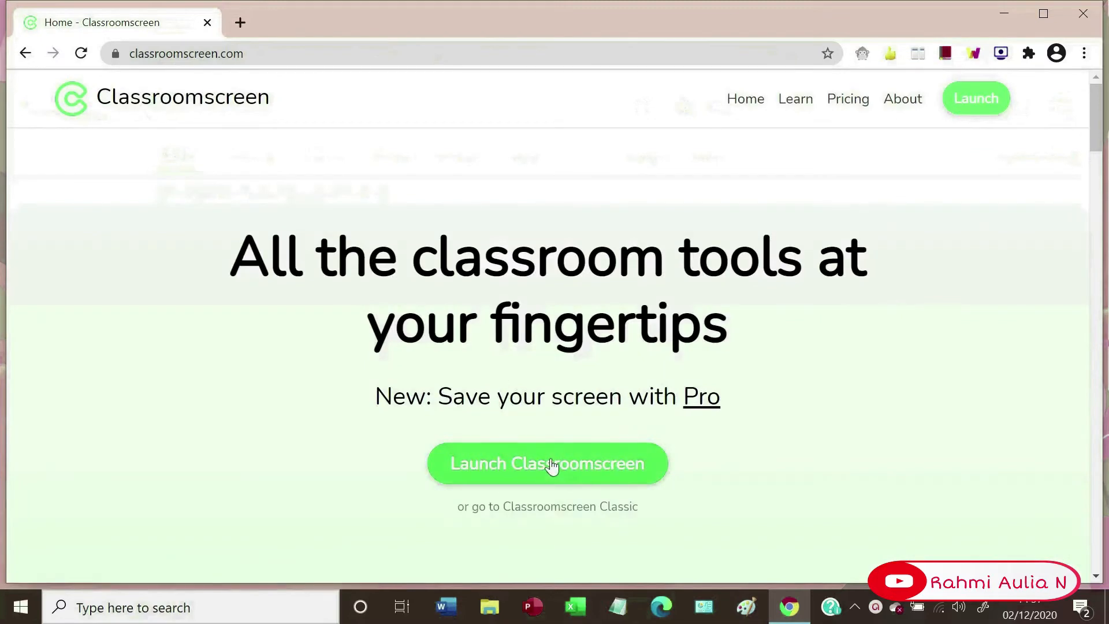
{"action": "left_click", "coordinate": [551, 466]}
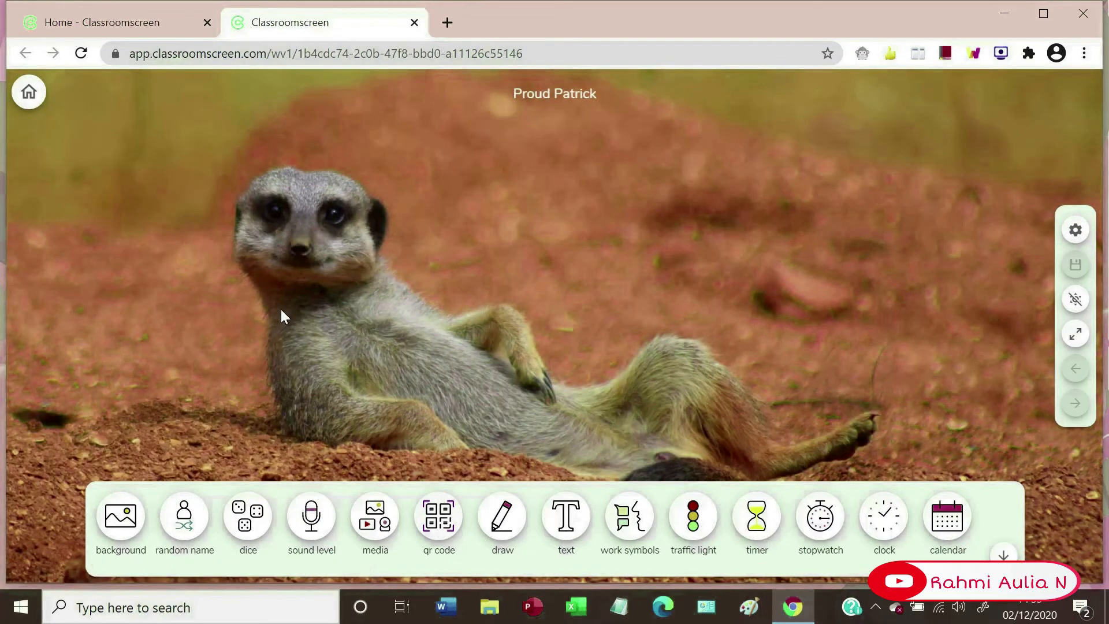
- Set the screen background to the green chalkboard photo and open the drawing whiteboard over it
{"action": "left_click", "coordinate": [121, 515]}
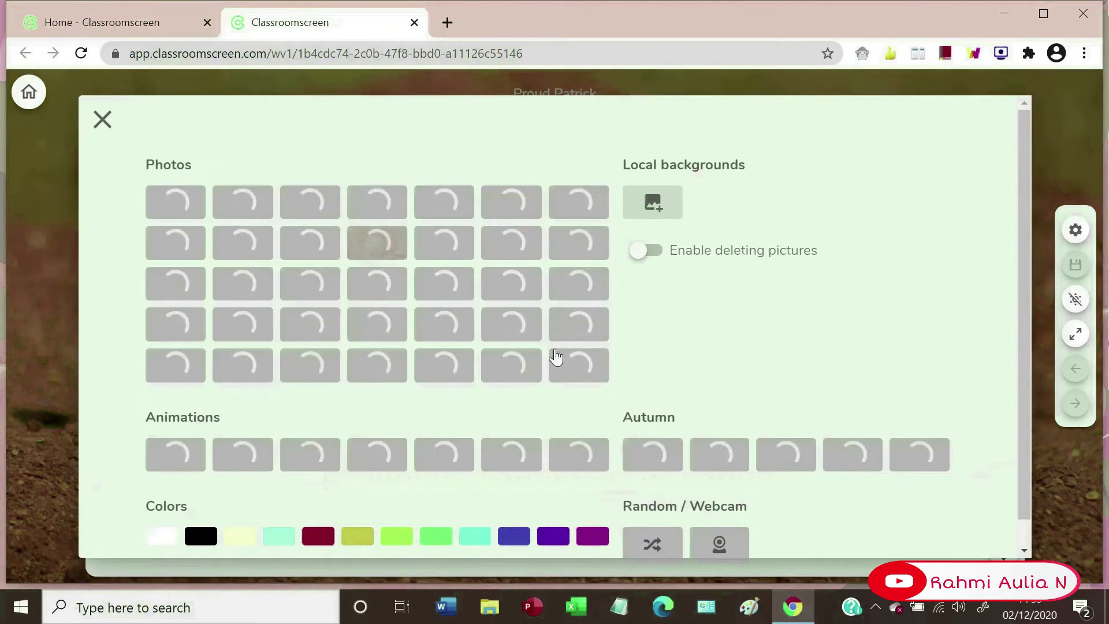
{"action": "left_click", "coordinate": [329, 372]}
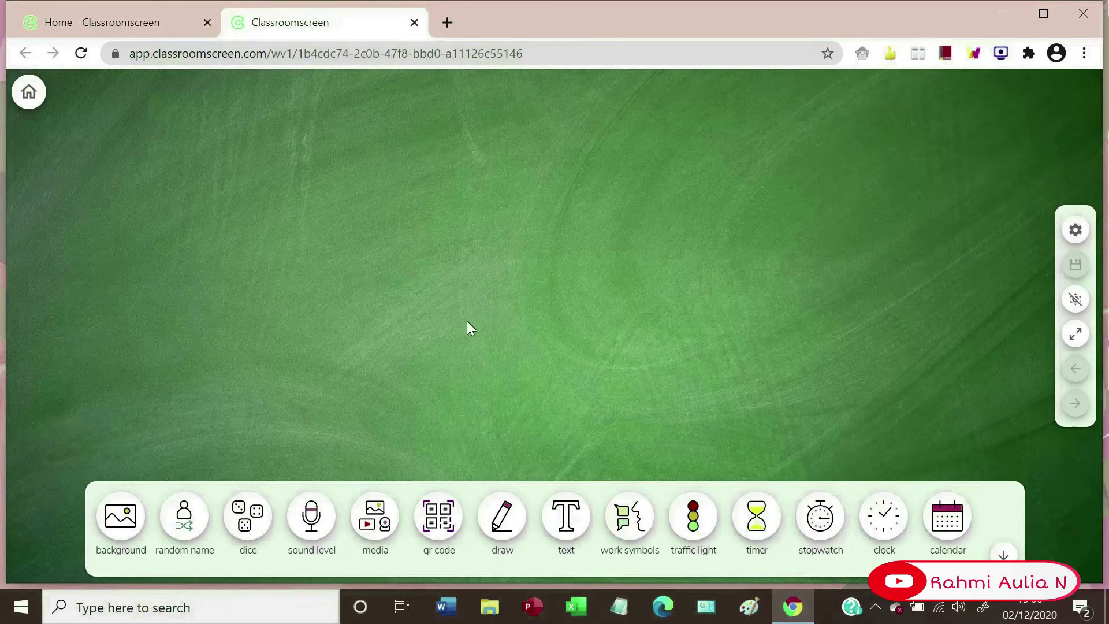
{"action": "left_click", "coordinate": [502, 515]}
- Add a text widget to the whiteboard with the title "Present Continuous tense"
{"action": "left_click", "coordinate": [582, 519]}
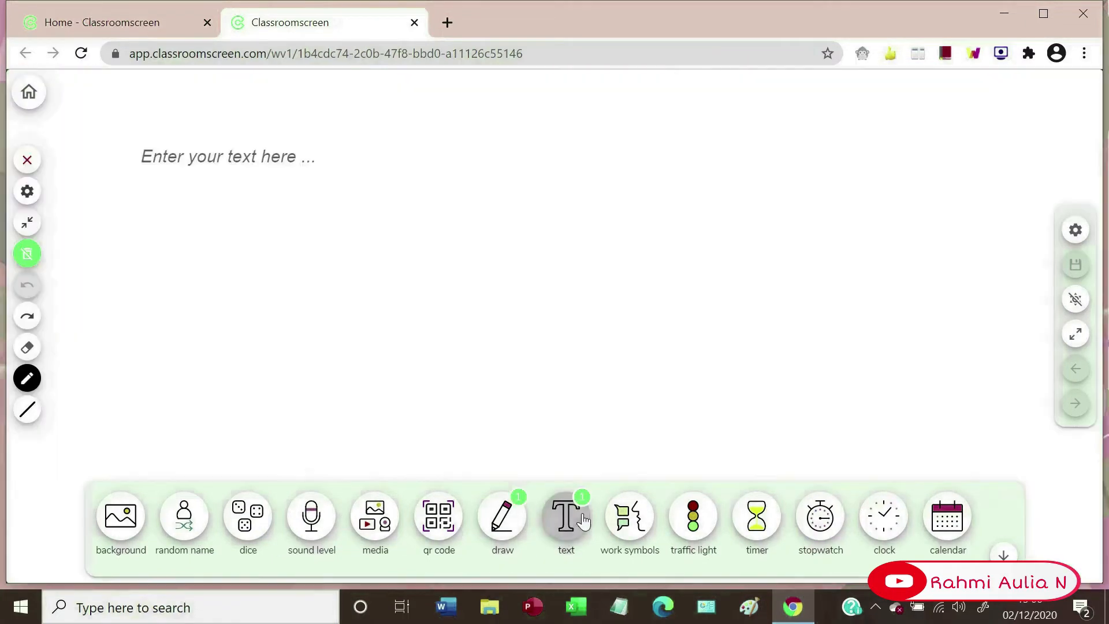
{"action": "left_click", "coordinate": [307, 164]}
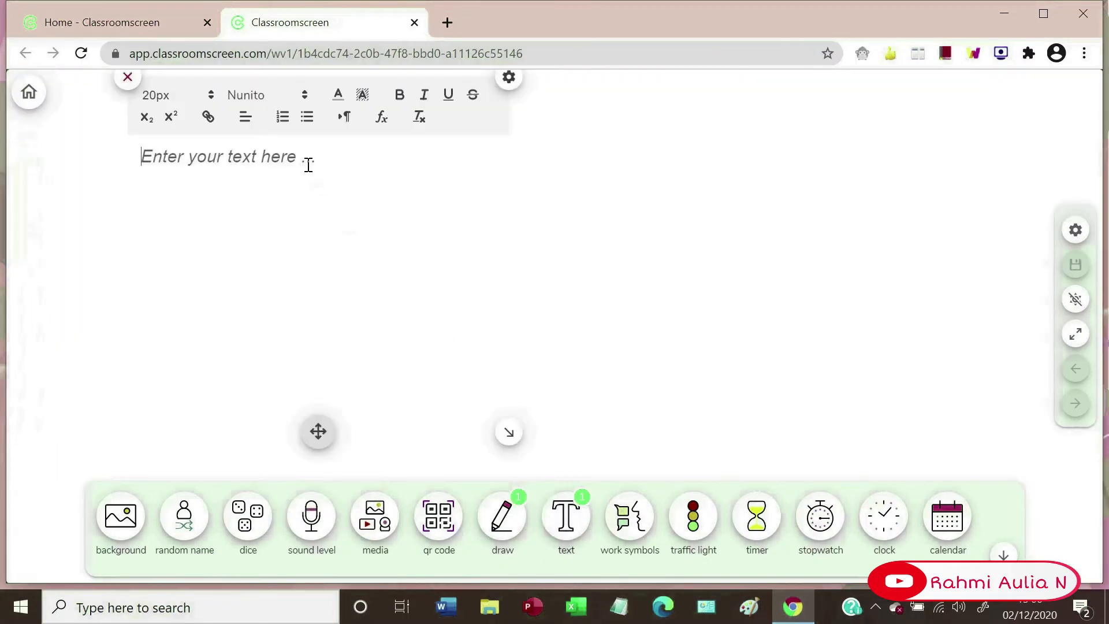
{"action": "type", "text": "Present"}
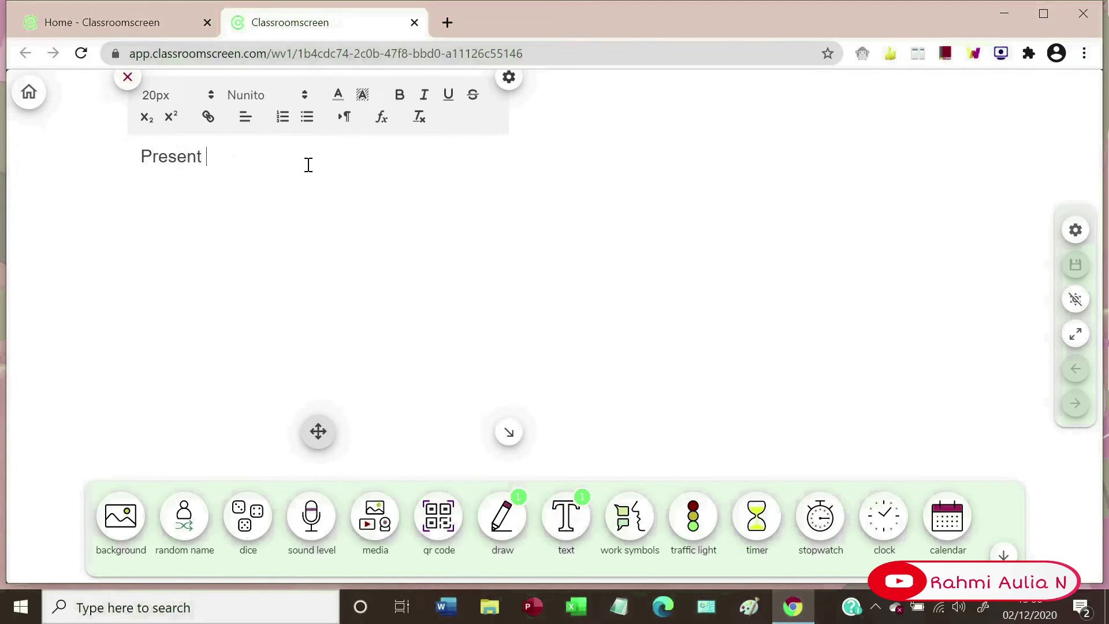
{"action": "type", "text": " Continuous tense"}
- Center the "Present Continuous tense" title and make it italic
{"action": "left_click_drag", "start_coordinate": [143, 153], "coordinate": [382, 153]}
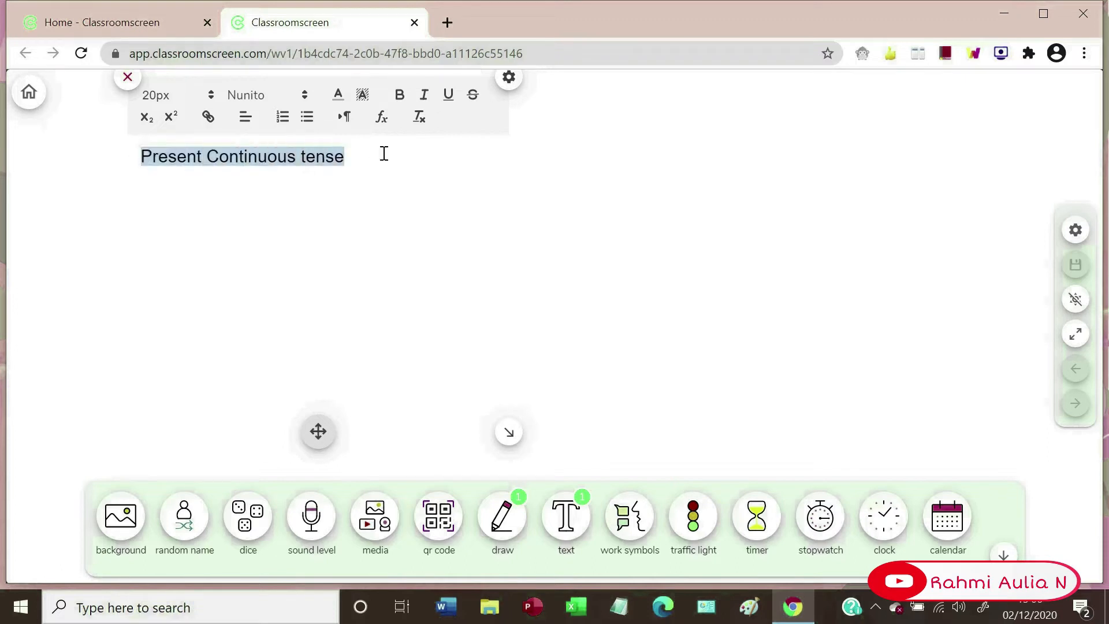
{"action": "left_click", "coordinate": [245, 116]}
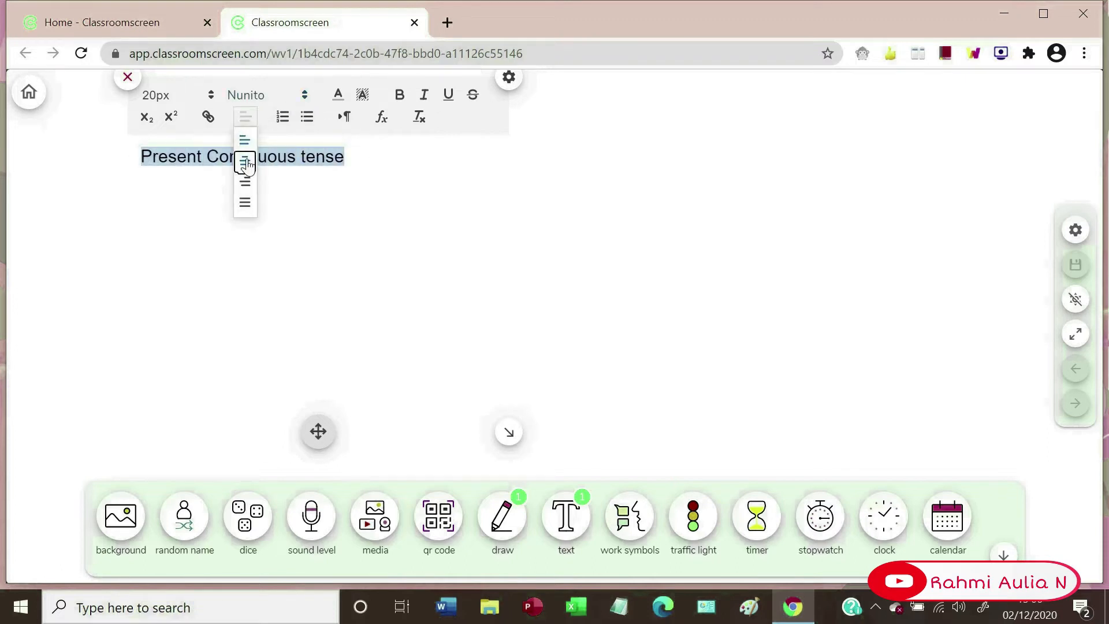
{"action": "left_click", "coordinate": [248, 161]}
{"action": "left_click", "coordinate": [424, 96]}
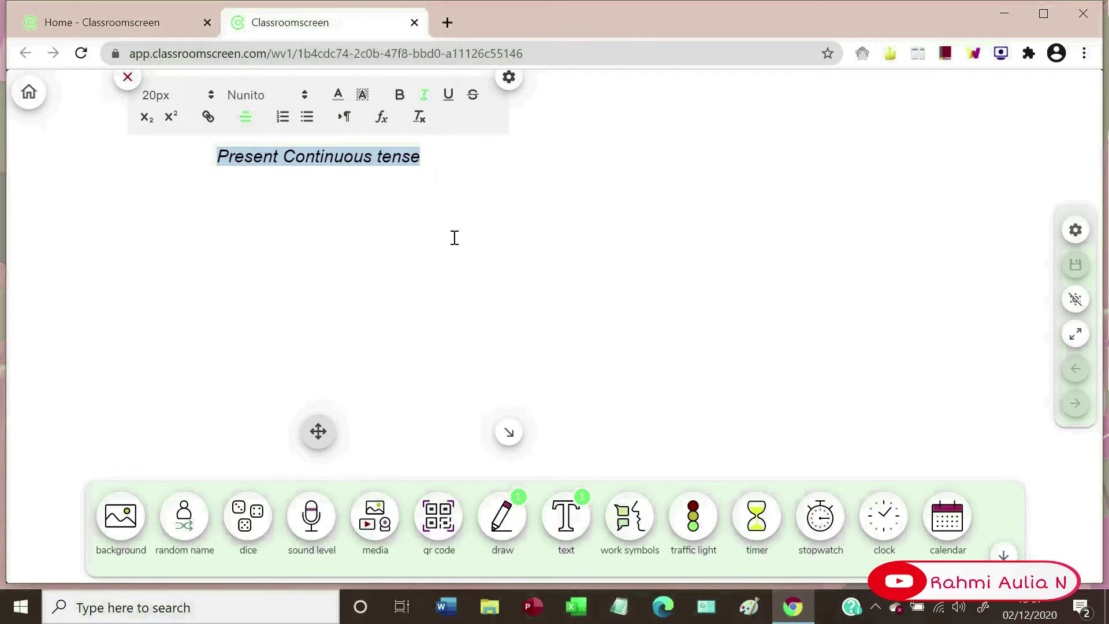
{"action": "left_click", "coordinate": [477, 169]}
- Add the line "Example : She is reading a book." below the title in the text widget
{"action": "left_click", "coordinate": [144, 251]}
{"action": "type", "text": "Exa"}
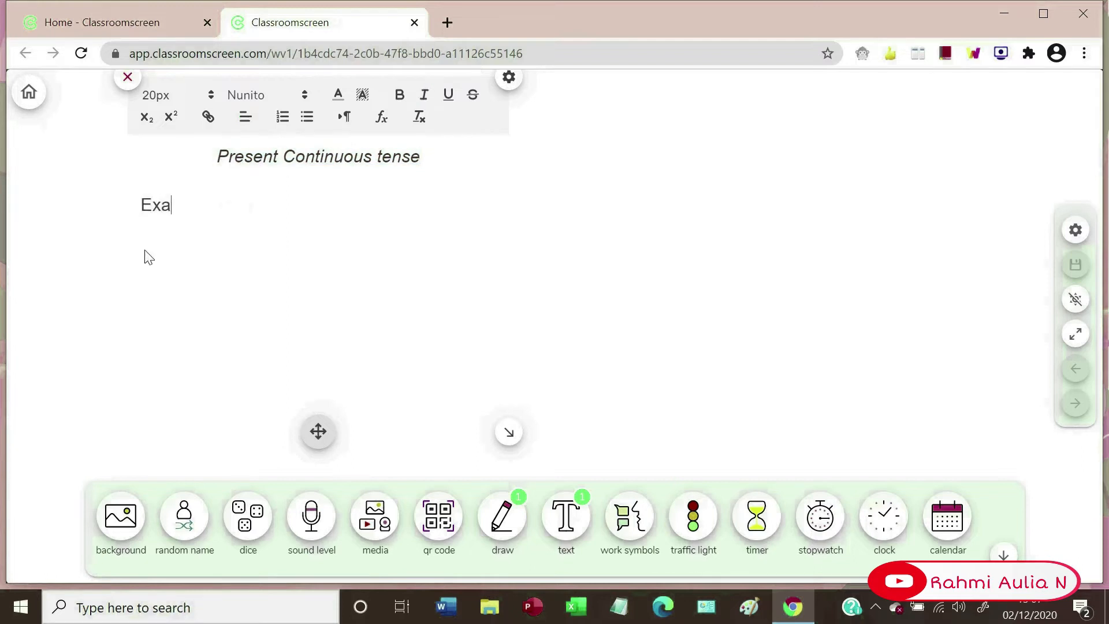
{"action": "type", "text": "mple : She is rea"}
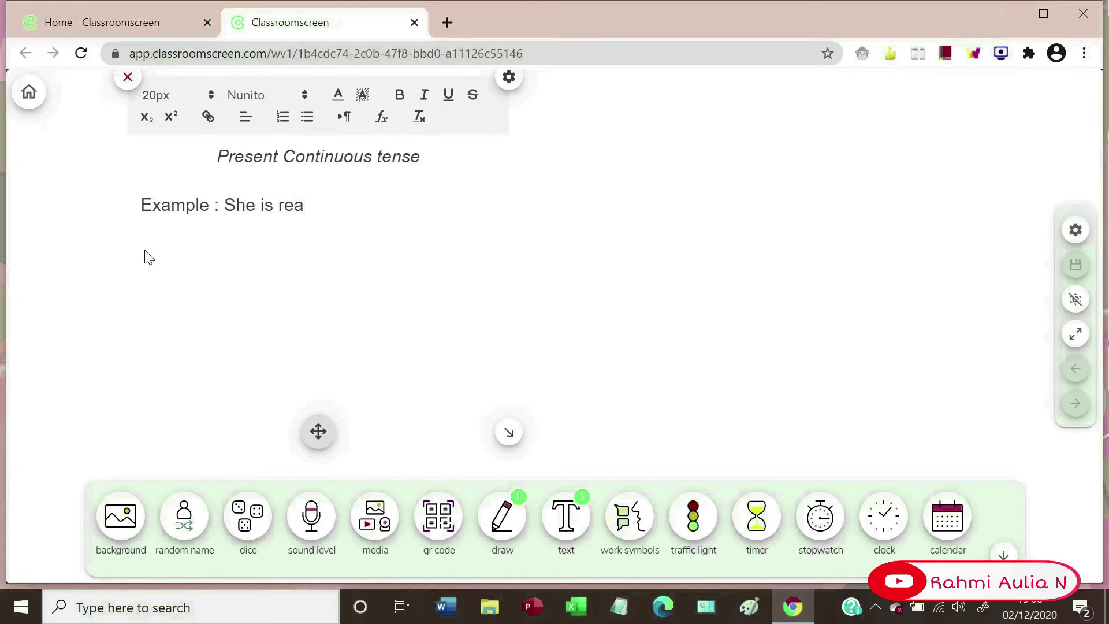
{"action": "type", "text": "ding a boon"}
{"action": "type", "text": "."}
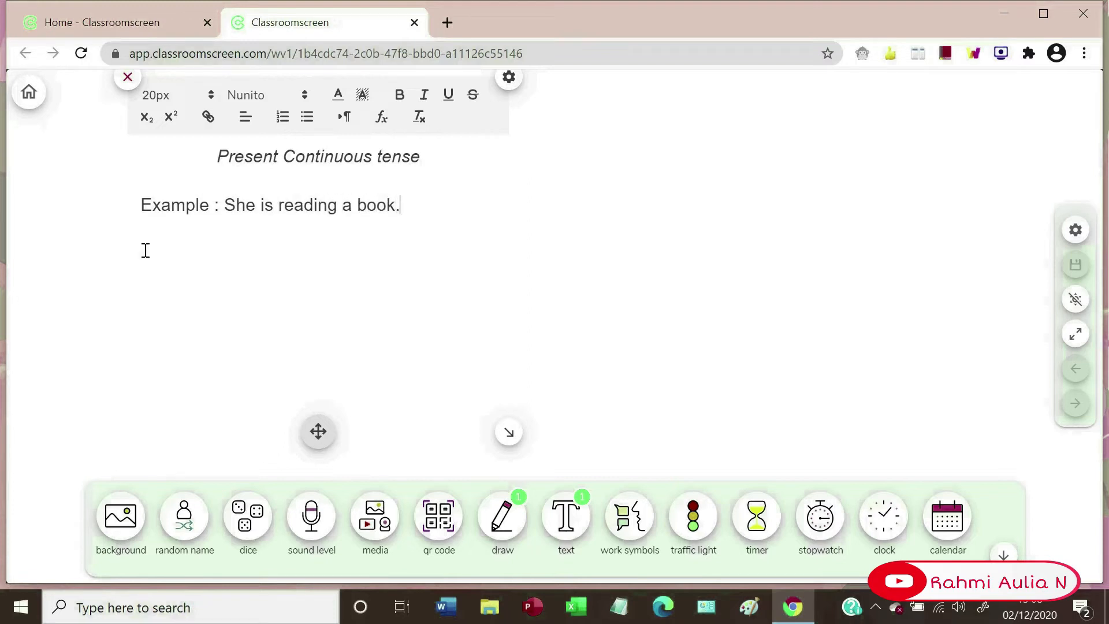
{"action": "key", "text": "Return"}
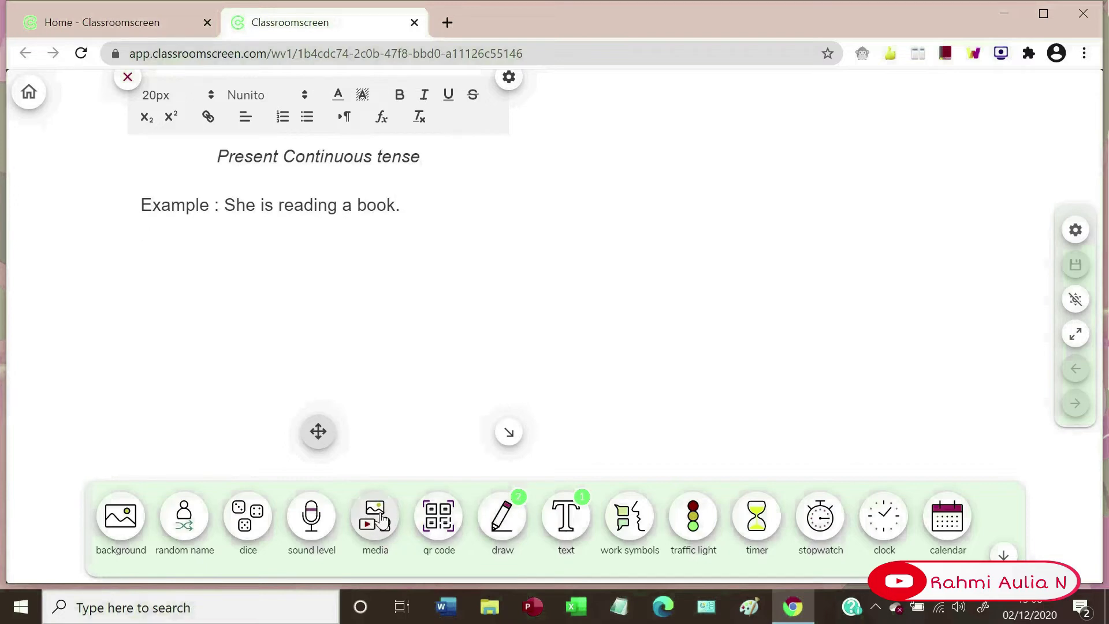
- Insert the local image "Describing activities" from the Module folder as a media widget beside the text
{"action": "left_click", "coordinate": [381, 520]}
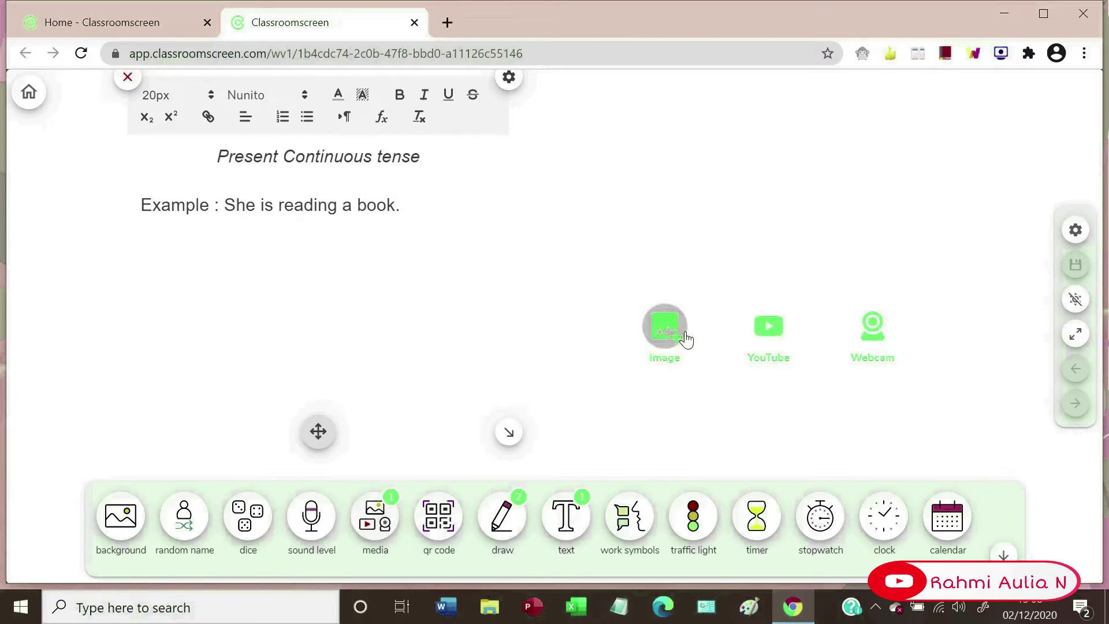
{"action": "left_click", "coordinate": [684, 339]}
{"action": "left_click", "coordinate": [774, 338]}
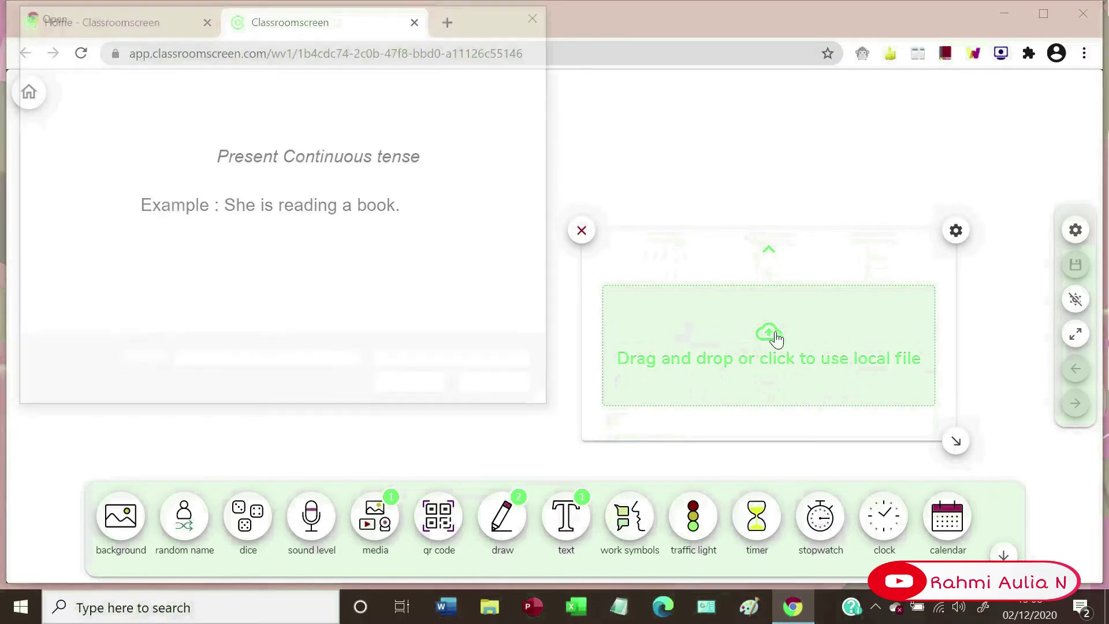
{"action": "left_click", "coordinate": [208, 261]}
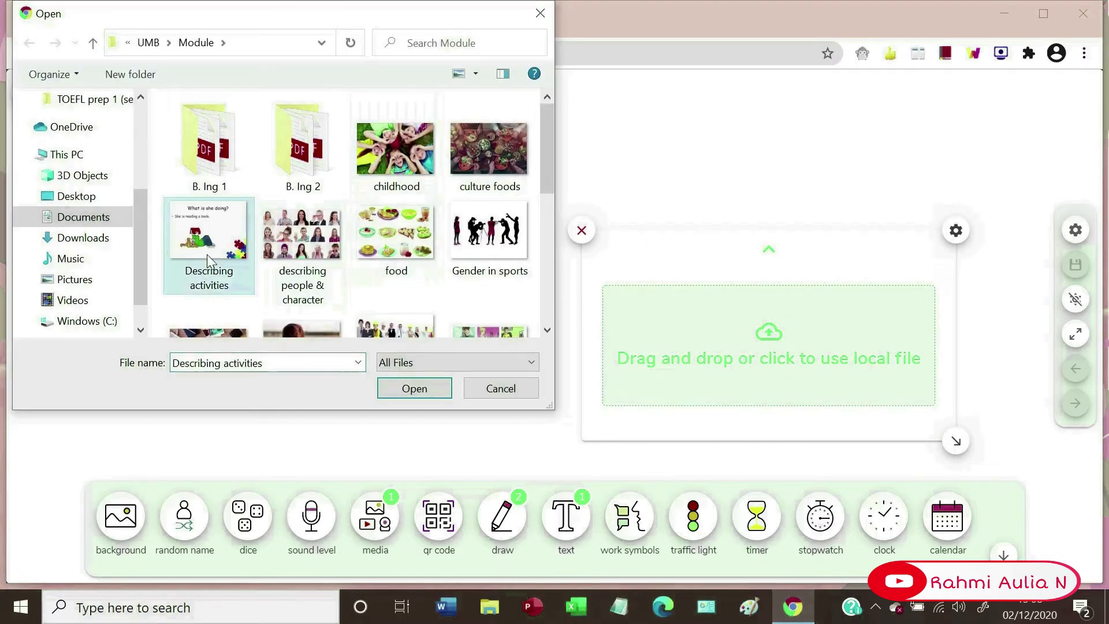
{"action": "left_click", "coordinate": [419, 388]}
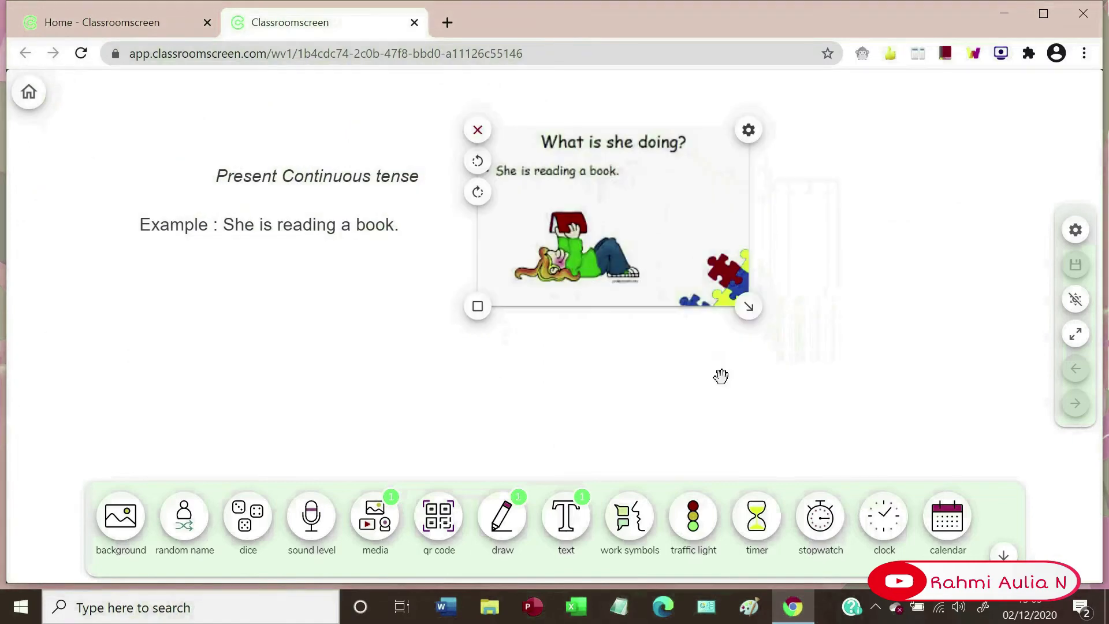
{"action": "left_click", "coordinate": [721, 378]}
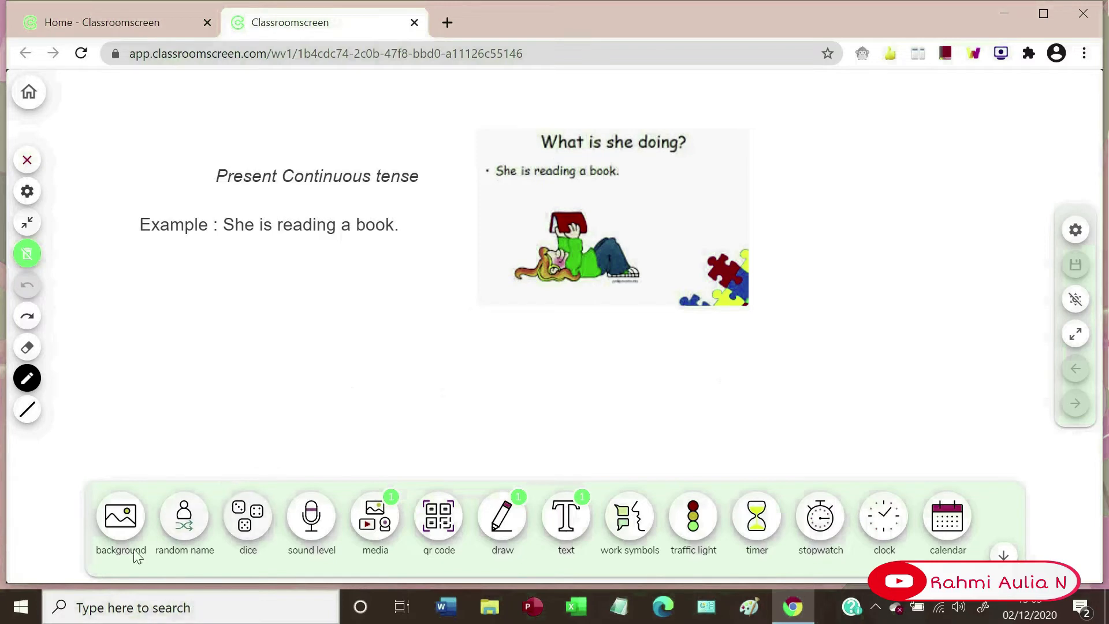
- Try the dice widget with two dice and with three dice, and close it
{"action": "left_click", "coordinate": [249, 516]}
{"action": "left_click", "coordinate": [477, 408]}
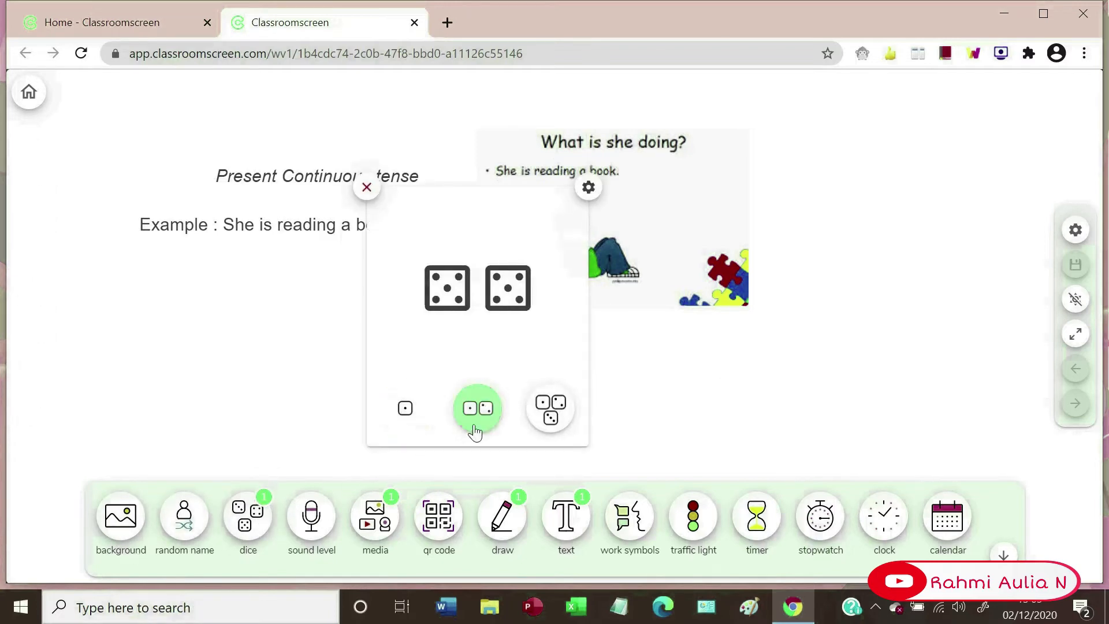
{"action": "left_click", "coordinate": [550, 413]}
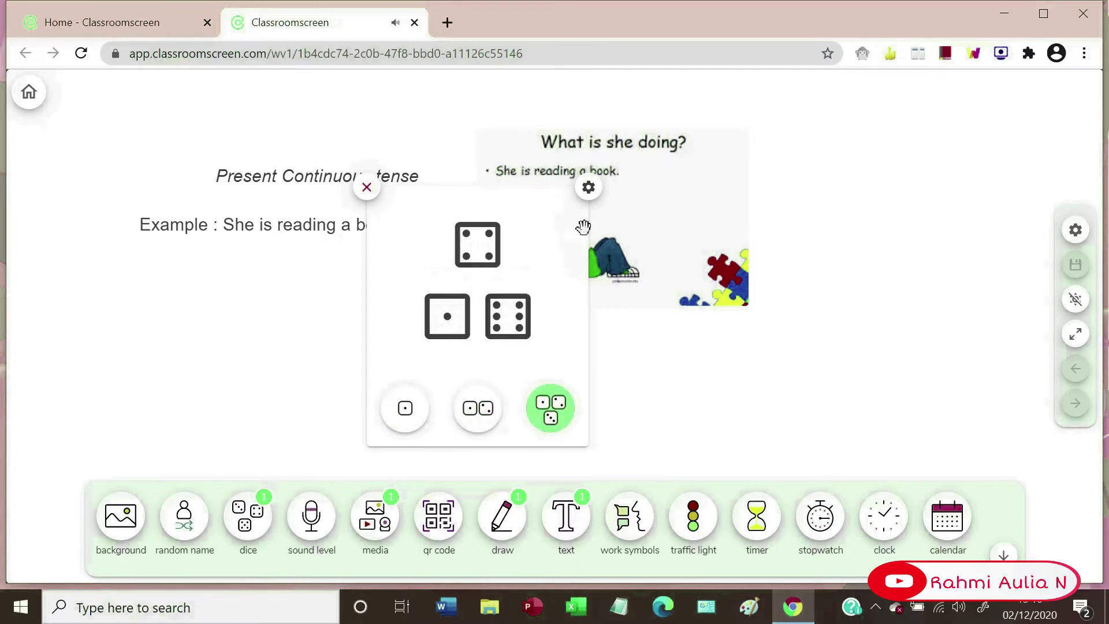
{"action": "left_click", "coordinate": [367, 187]}
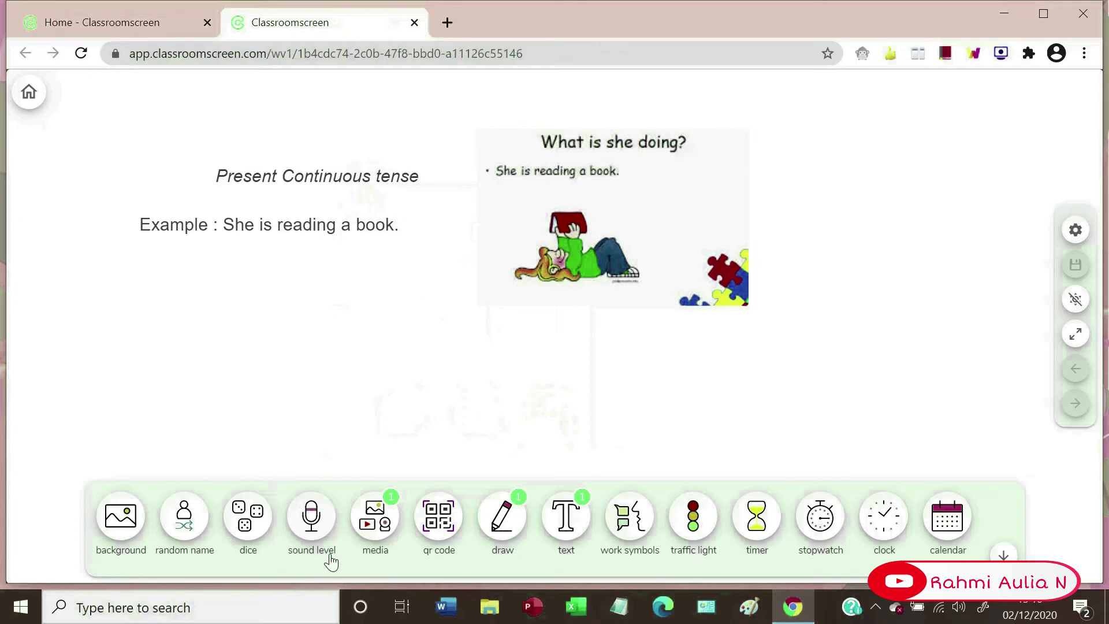
- Try the work symbols widget with the silence symbol and remove it from the whiteboard
{"action": "left_click", "coordinate": [439, 514]}
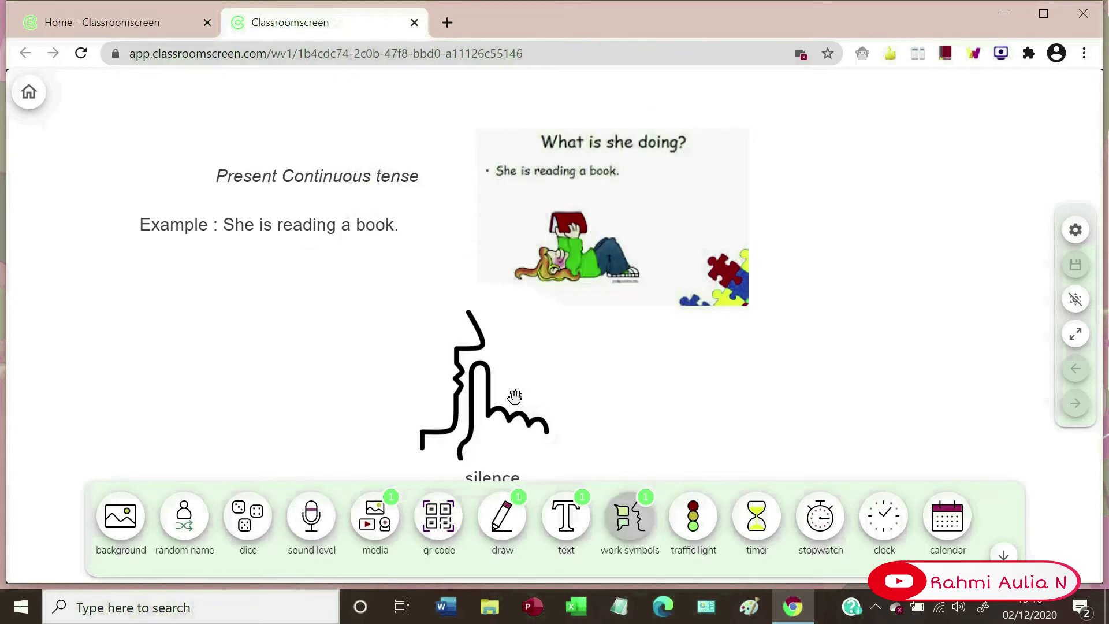
{"action": "left_click", "coordinate": [515, 396]}
{"action": "left_click", "coordinate": [411, 318]}
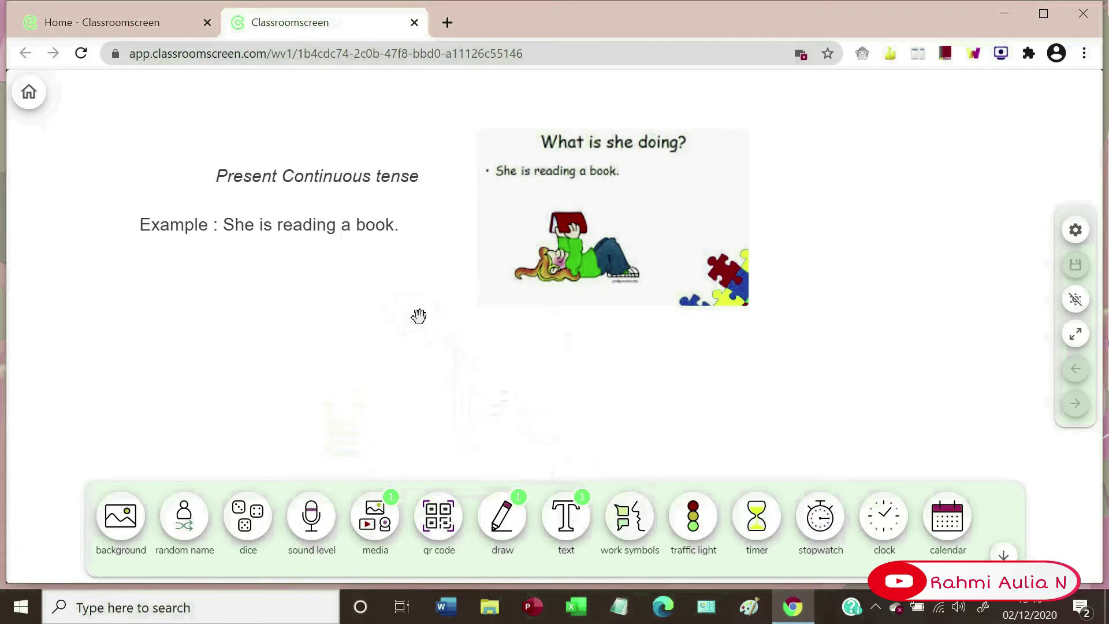
- Add a traffic light widget and switch on its green light
{"action": "left_click", "coordinate": [693, 514]}
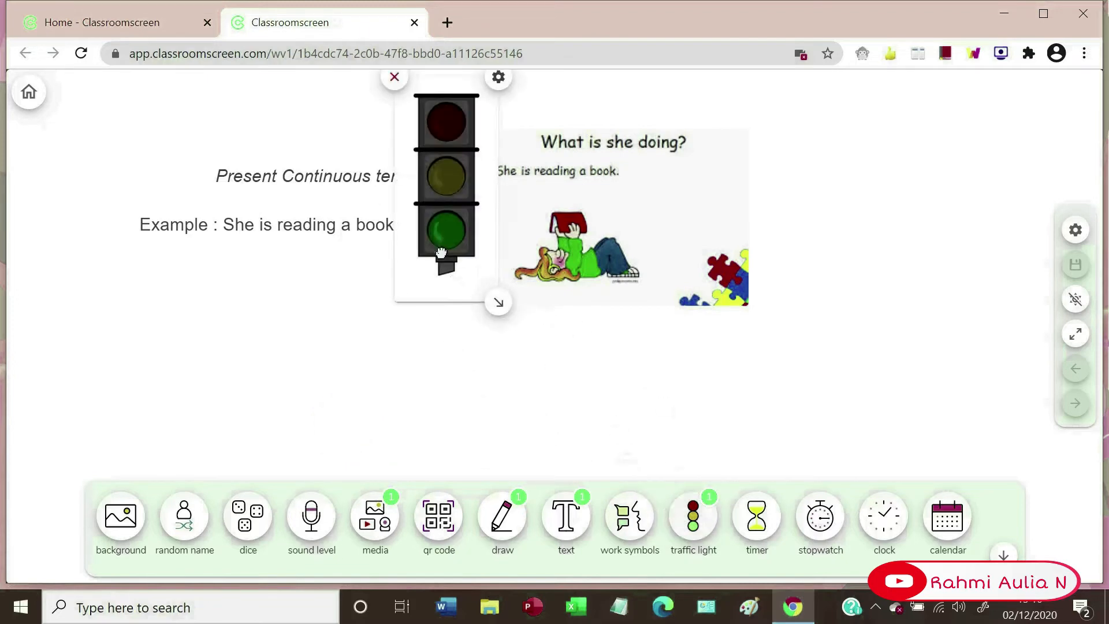
{"action": "left_click", "coordinate": [448, 234]}
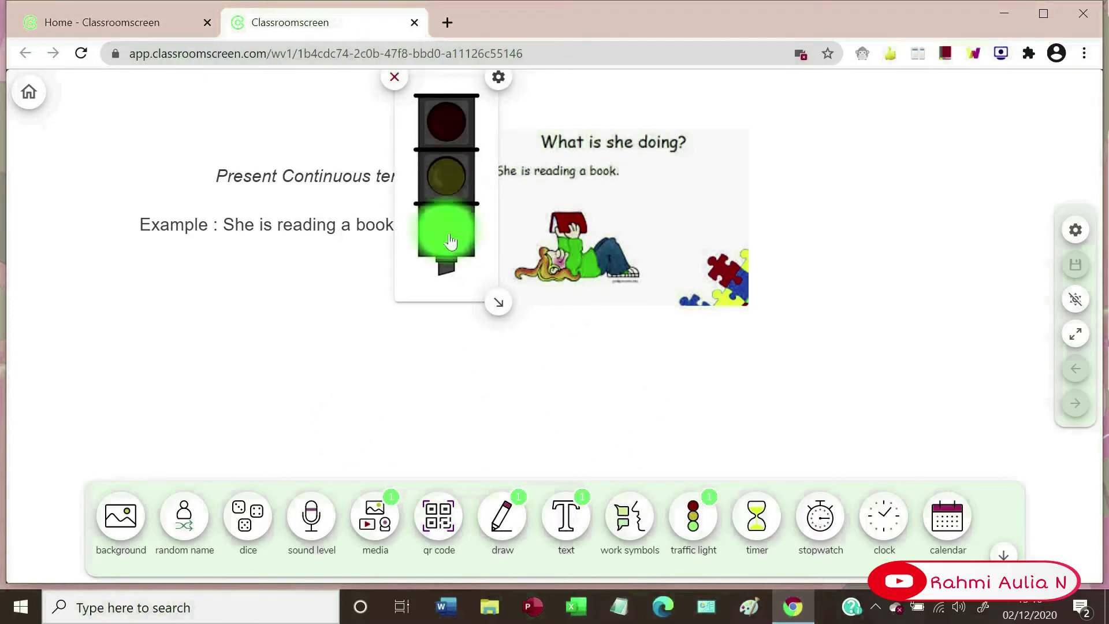
- Try the yellow and red lights of the traffic light widget and remove it from the whiteboard
{"action": "left_click", "coordinate": [447, 180]}
{"action": "left_click", "coordinate": [448, 134]}
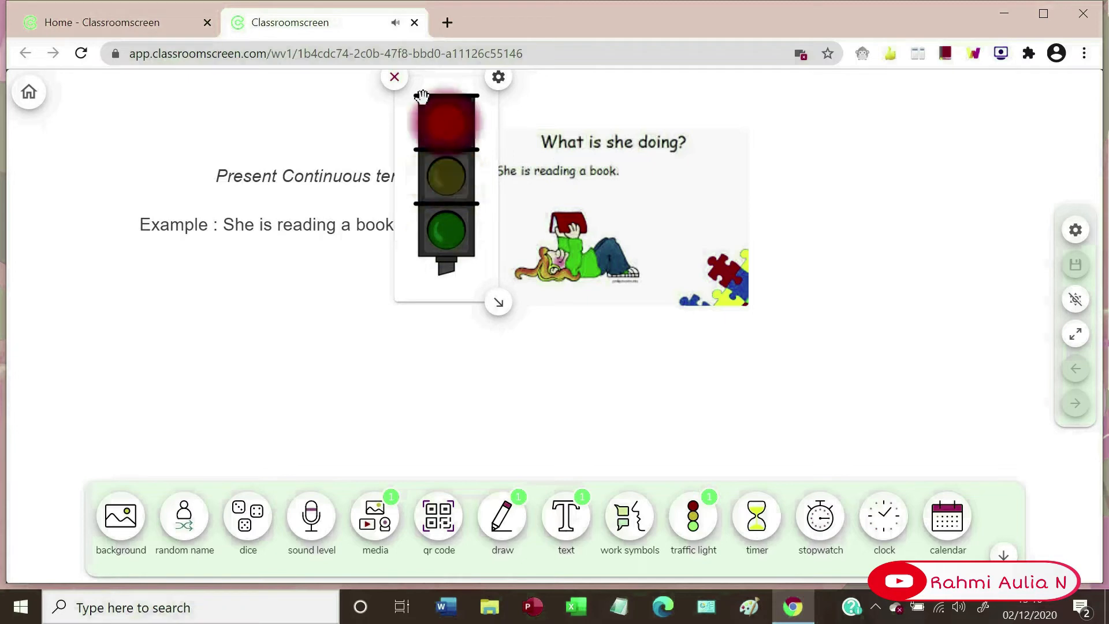
{"action": "left_click", "coordinate": [394, 77]}
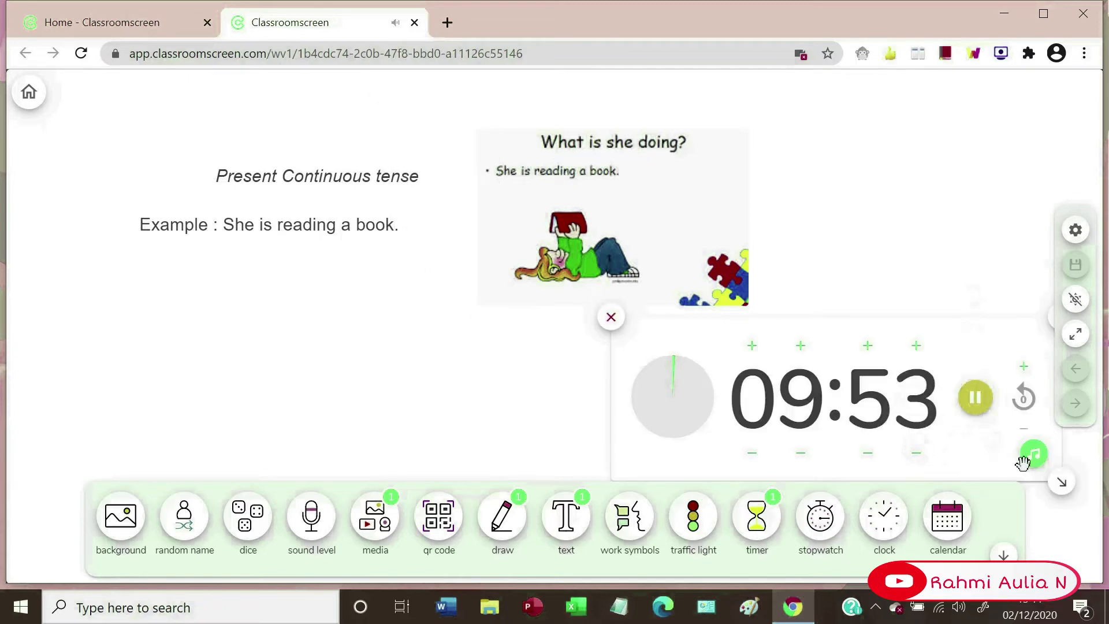
- Try the sound setting of the running timer widget
{"action": "left_click", "coordinate": [1034, 454]}
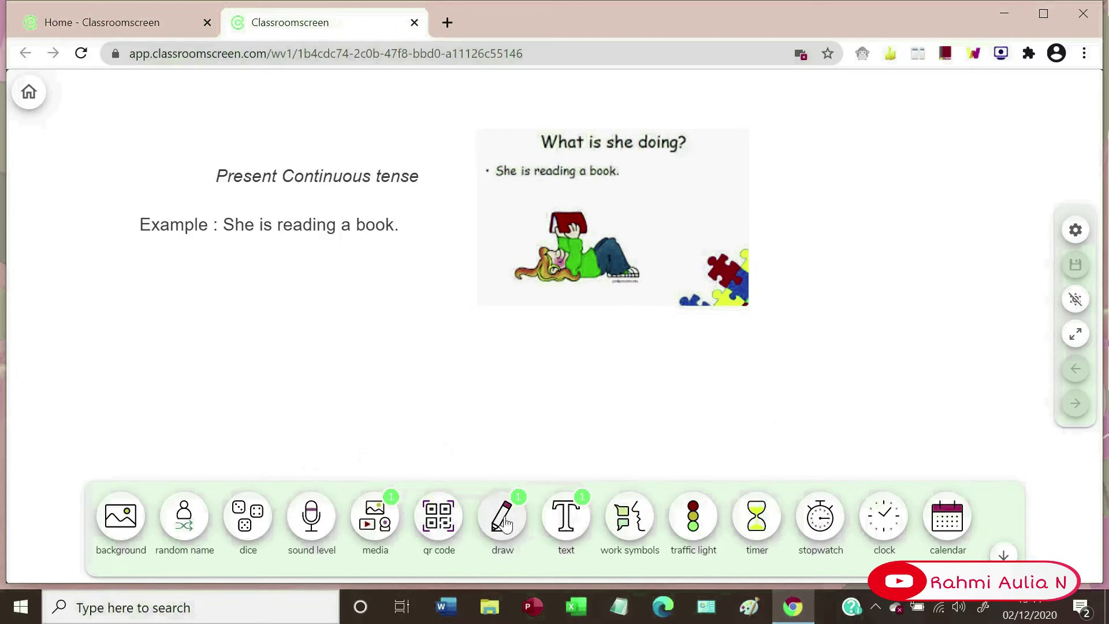
- Add a second draw widget, enlarge it and place it directly below the example sentence
{"action": "left_click", "coordinate": [504, 520]}
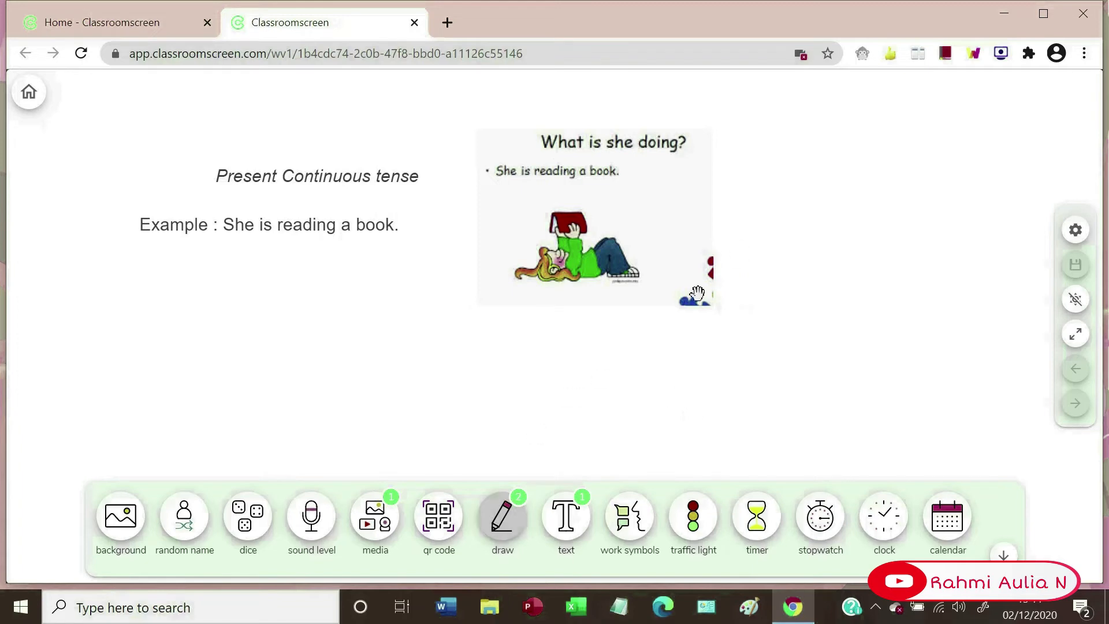
{"action": "mouse_move", "coordinate": [745, 250]}
{"action": "left_click_drag", "start_coordinate": [889, 446], "coordinate": [300, 441]}
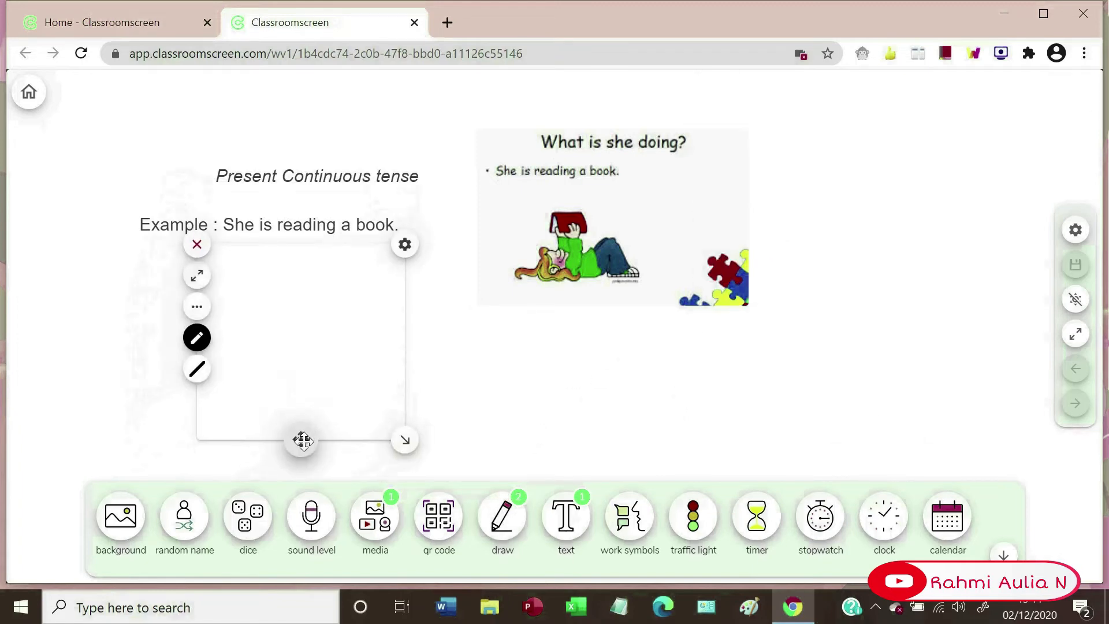
{"action": "left_click_drag", "start_coordinate": [404, 444], "coordinate": [513, 467]}
{"action": "left_click_drag", "start_coordinate": [356, 462], "coordinate": [278, 459]}
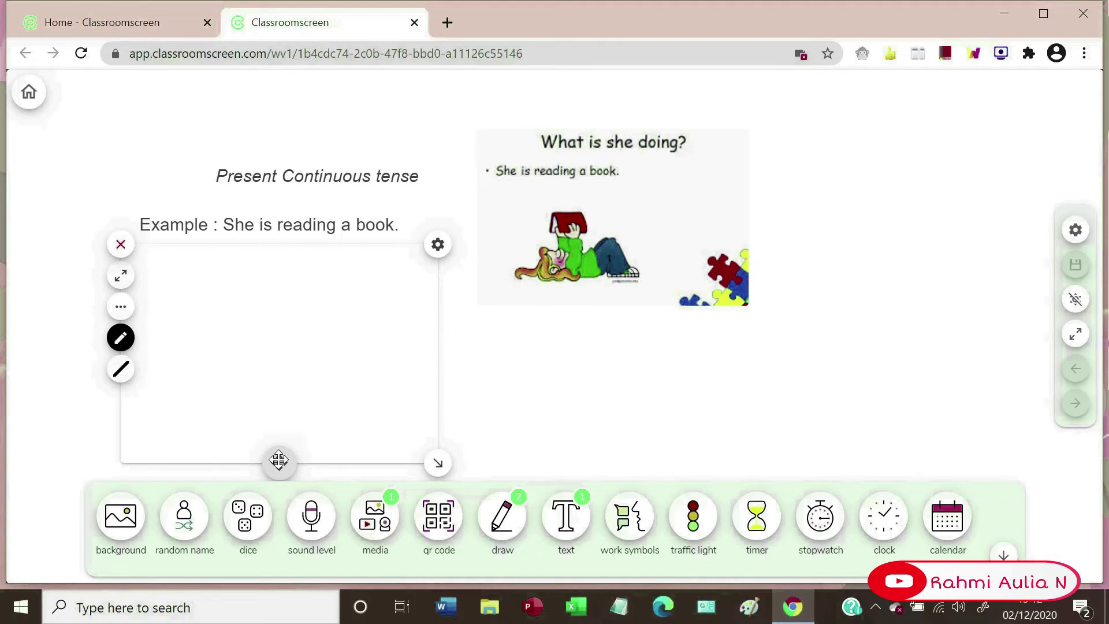
- Handwrite the formula "S + tobe + Ving" in the draw widget below the example sentence
{"action": "mouse_move", "coordinate": [172, 270]}
{"action": "left_mouse_down"}
{"action": "mouse_move", "coordinate": [160, 294]}
{"action": "mouse_move", "coordinate": [196, 296]}
{"action": "left_mouse_up"}
{"action": "left_click_drag", "start_coordinate": [186, 282], "coordinate": [208, 278]}
{"action": "left_click_drag", "start_coordinate": [219, 264], "coordinate": [222, 302]}
{"action": "left_click_drag", "start_coordinate": [213, 283], "coordinate": [232, 281]}
{"action": "mouse_move", "coordinate": [250, 261]}
{"action": "left_mouse_down"}
{"action": "mouse_move", "coordinate": [251, 297]}
{"action": "mouse_move", "coordinate": [265, 286]}
{"action": "mouse_move", "coordinate": [294, 301]}
{"action": "left_mouse_up"}
{"action": "mouse_move", "coordinate": [286, 283]}
{"action": "left_mouse_down"}
{"action": "mouse_move", "coordinate": [335, 272]}
{"action": "mouse_move", "coordinate": [338, 307]}
{"action": "mouse_move", "coordinate": [373, 292]}
{"action": "mouse_move", "coordinate": [345, 317]}
{"action": "left_mouse_up"}
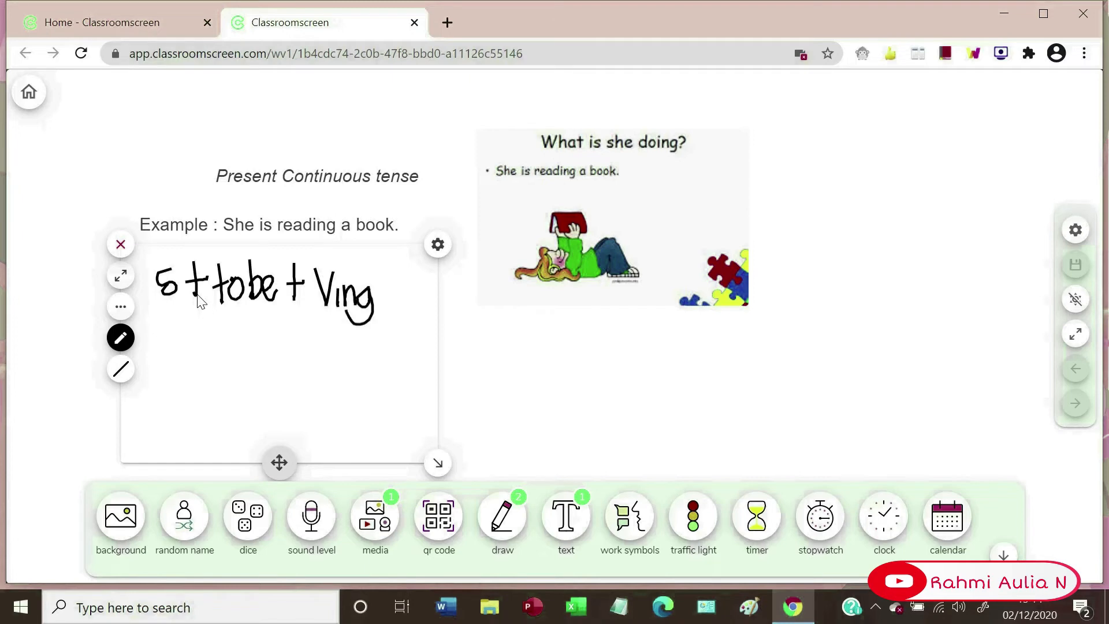
- Enter "Present Continuous T." as the screen's description in its screen options
{"action": "left_click", "coordinate": [1076, 240]}
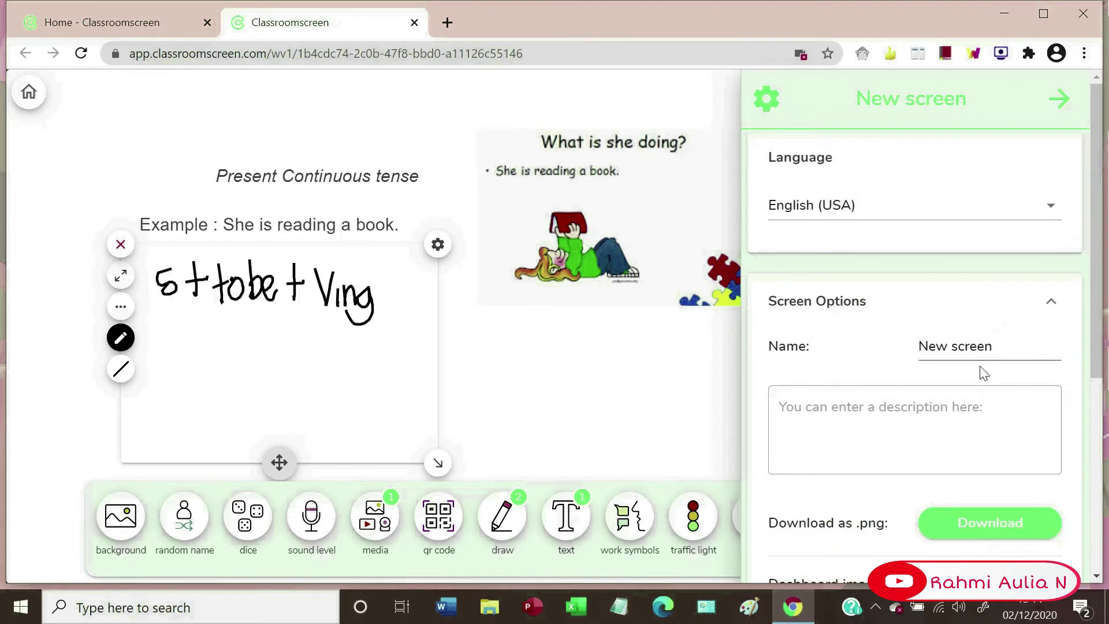
{"action": "scroll", "coordinate": [980, 371], "scroll_direction": "down", "scroll_amount": 5}
{"action": "scroll", "coordinate": [965, 420], "scroll_direction": "down", "scroll_amount": 1}
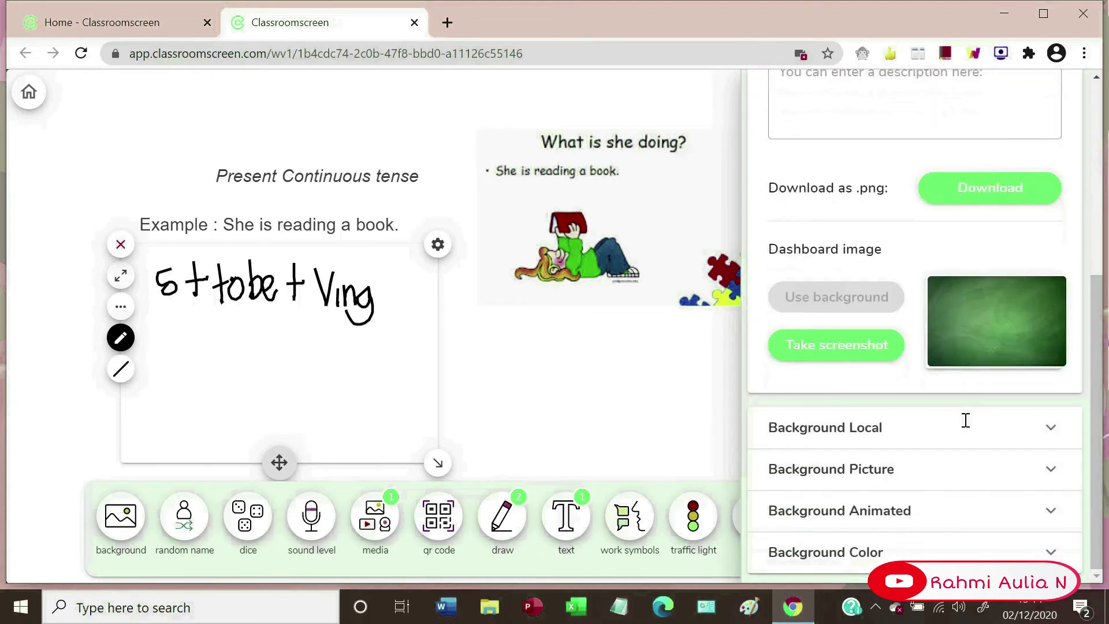
{"action": "scroll", "coordinate": [1030, 289], "scroll_direction": "up", "scroll_amount": 4}
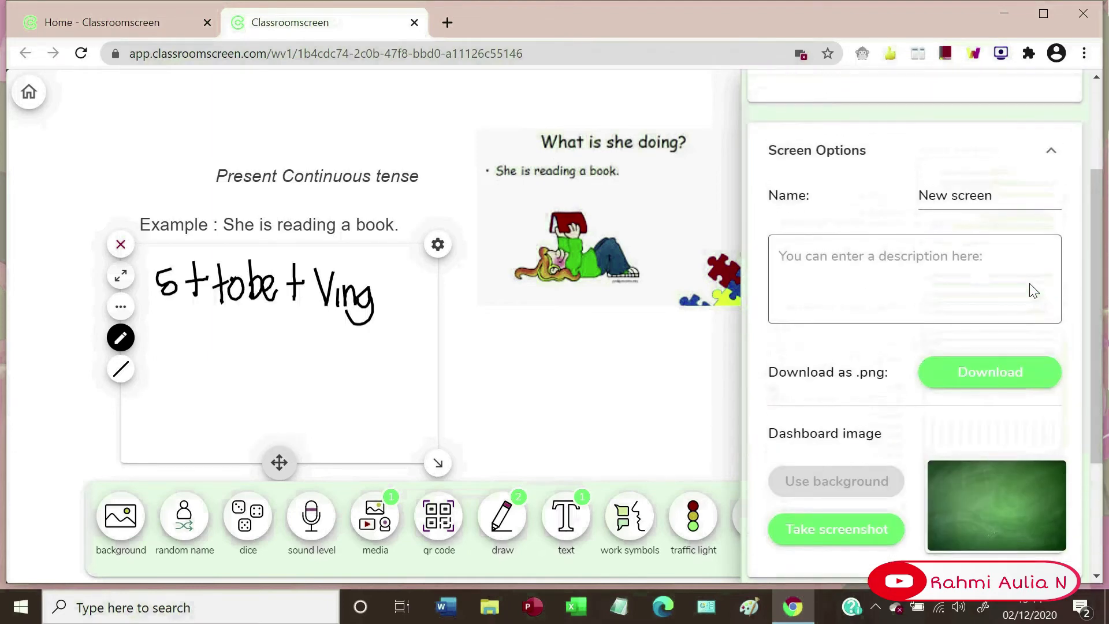
{"action": "left_click", "coordinate": [972, 265]}
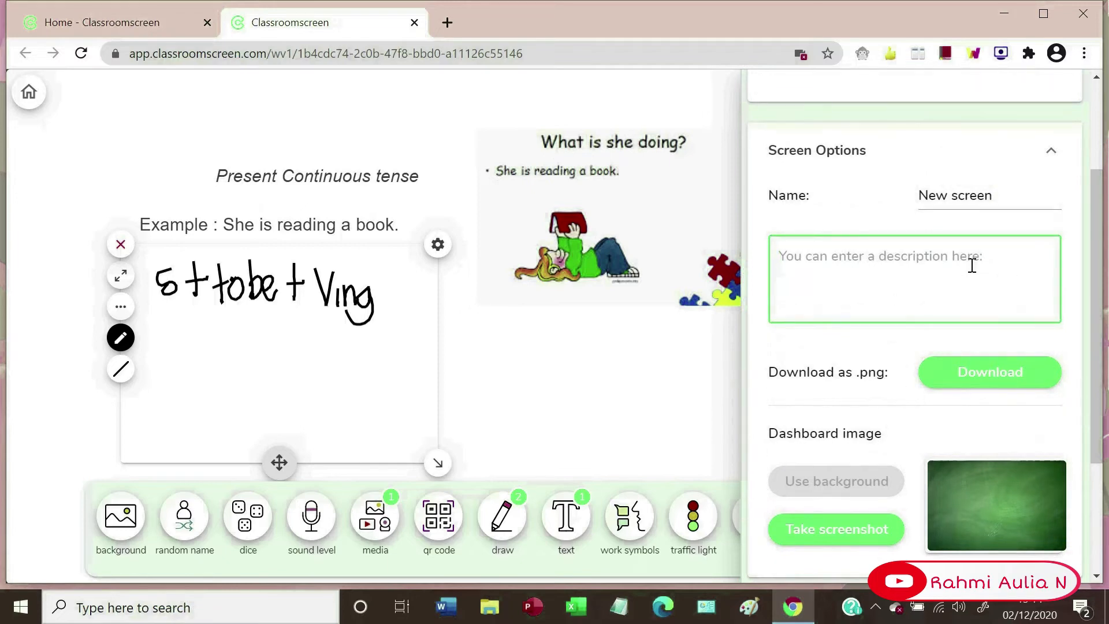
{"action": "type", "text": "Present C"}
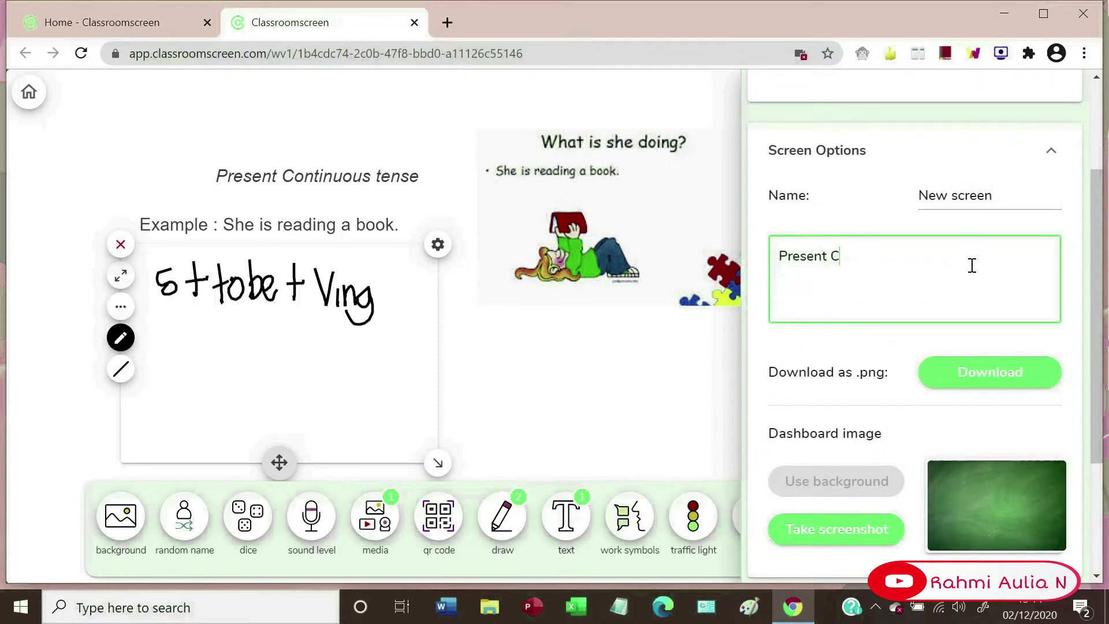
{"action": "type", "text": "ontinuous "}
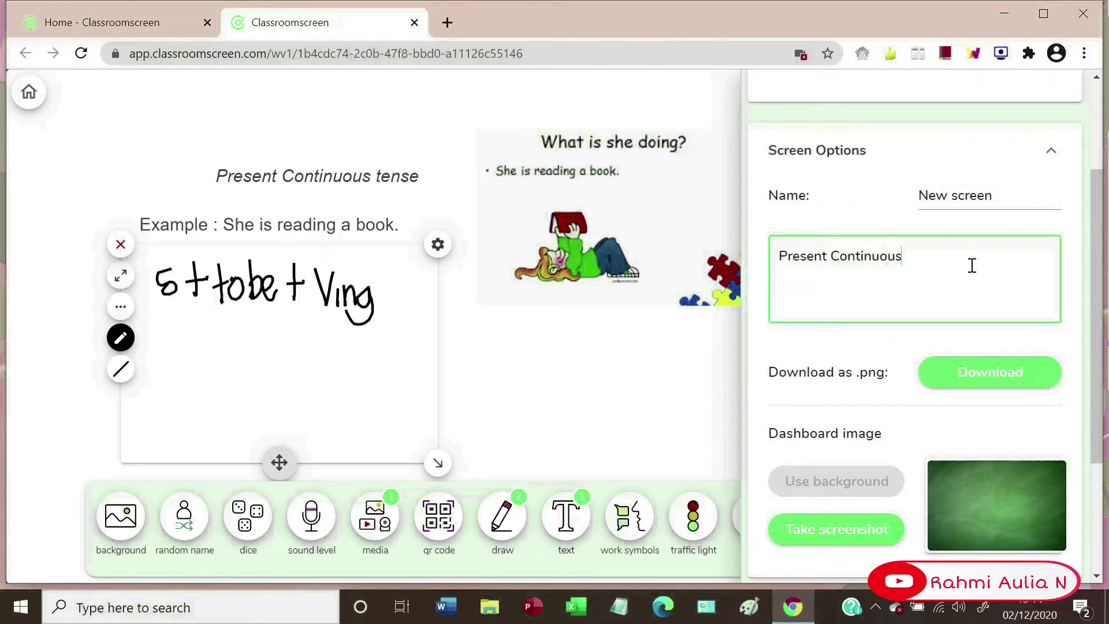
{"action": "type", "text": "T."}
- Download the whiteboard screen as a .png image and close the screen settings
{"action": "scroll", "coordinate": [1044, 240], "scroll_direction": "down", "scroll_amount": 3}
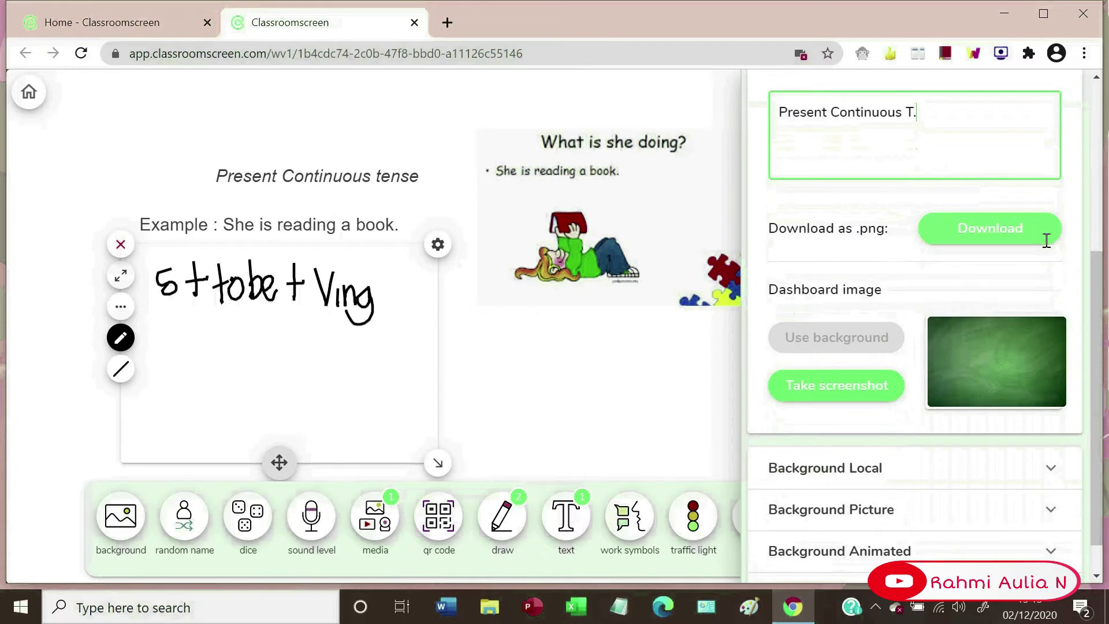
{"action": "scroll", "coordinate": [1045, 241], "scroll_direction": "up", "scroll_amount": 3}
{"action": "scroll", "coordinate": [1044, 239], "scroll_direction": "up", "scroll_amount": 2}
{"action": "scroll", "coordinate": [1044, 242], "scroll_direction": "down", "scroll_amount": 5}
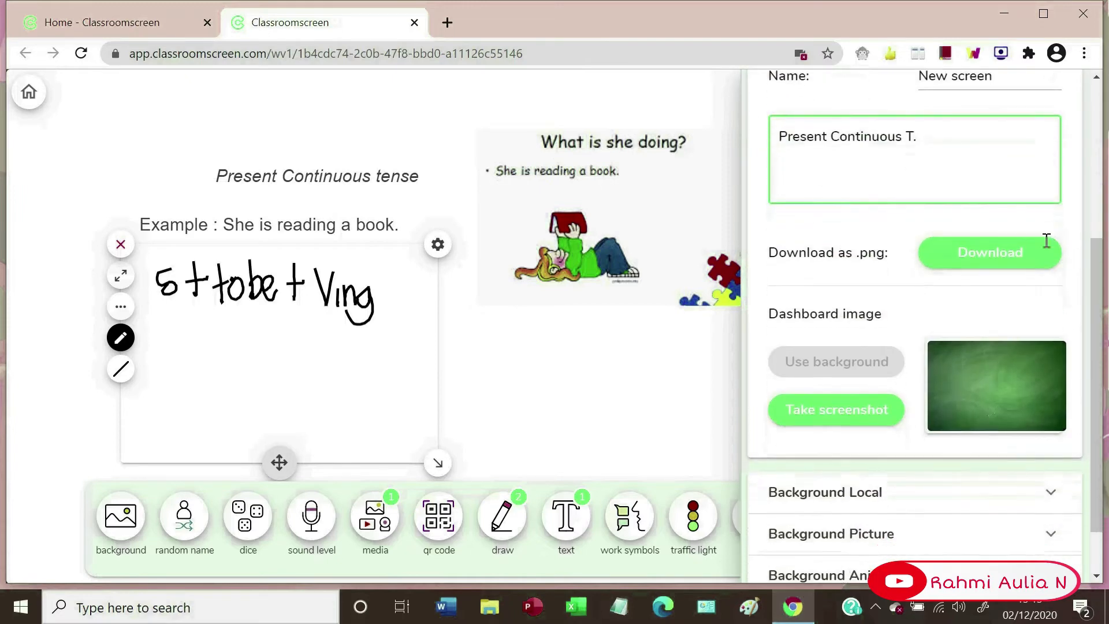
{"action": "left_click", "coordinate": [1023, 269]}
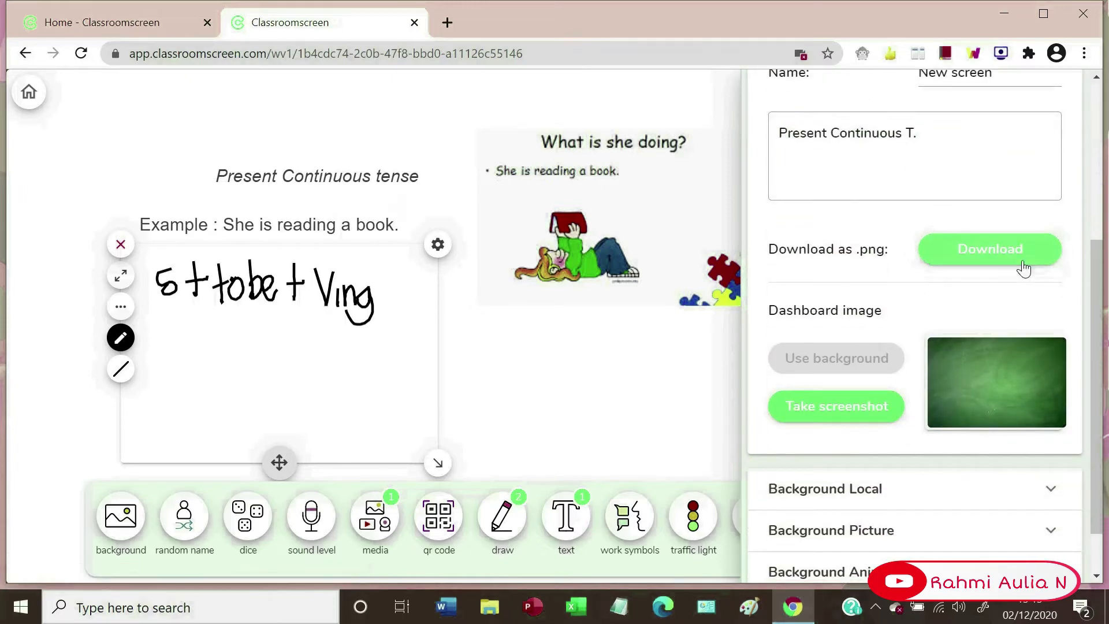
{"action": "left_click", "coordinate": [705, 361]}
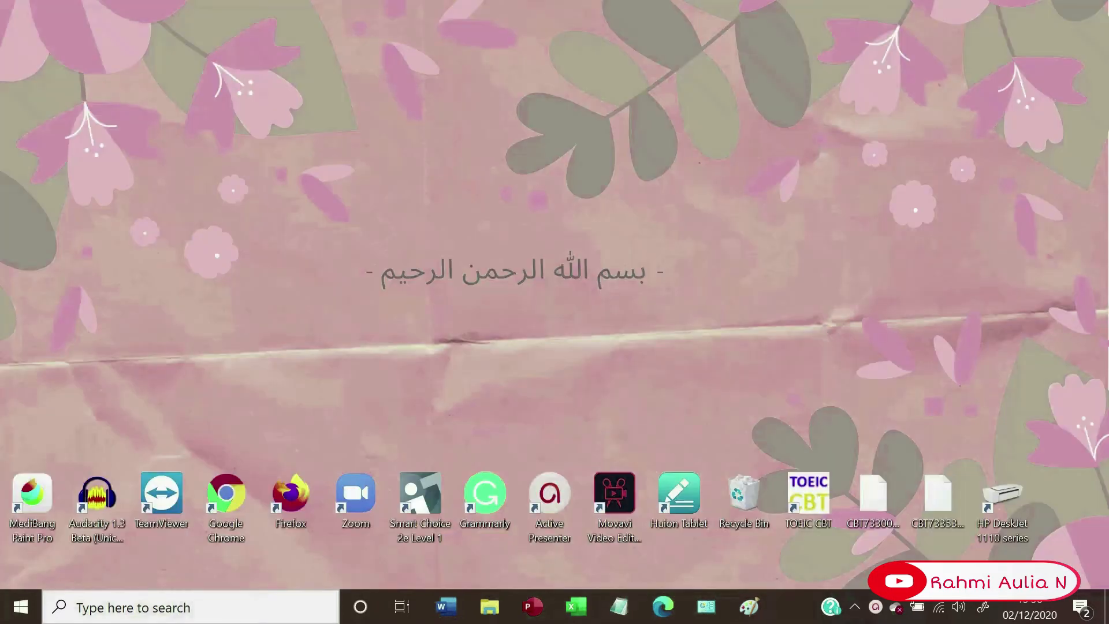
- Open OneNote for Windows 10
{"action": "left_click", "coordinate": [259, 607]}
{"action": "type", "text": "one"}
{"action": "left_click", "coordinate": [578, 186]}
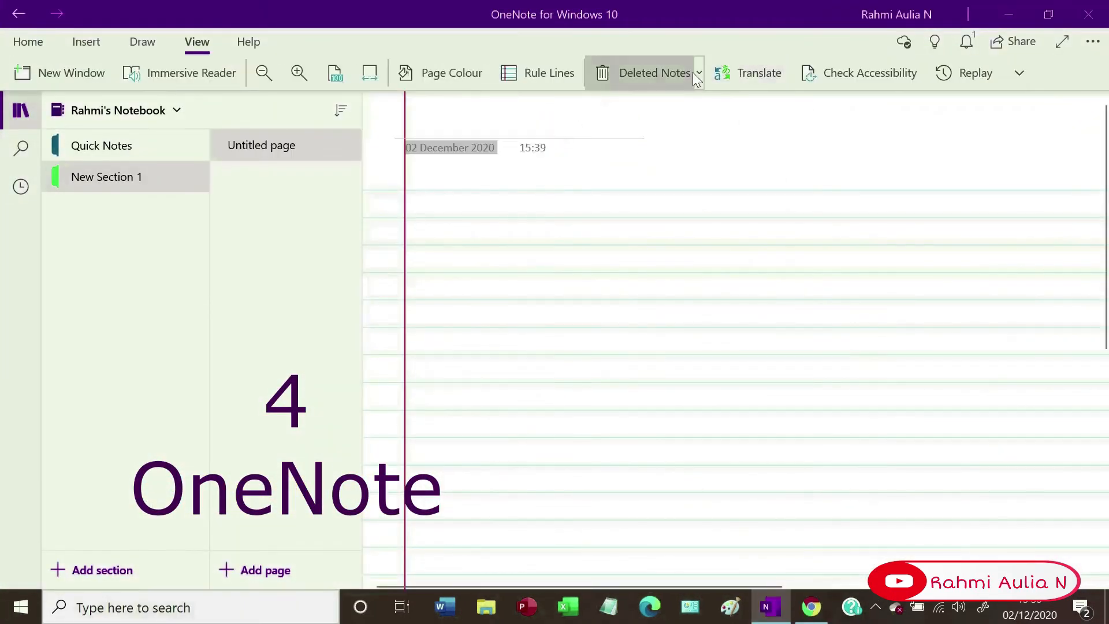
- Set the page colour to light purple and title the page "Part of Speech"
{"action": "left_click", "coordinate": [441, 74]}
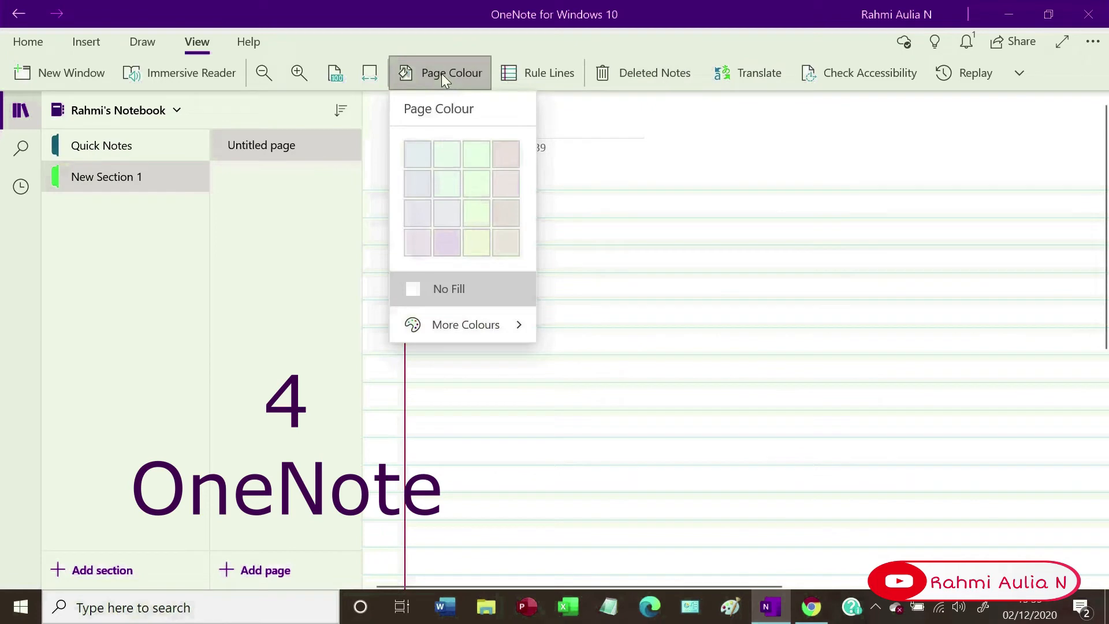
{"action": "left_click", "coordinate": [448, 241]}
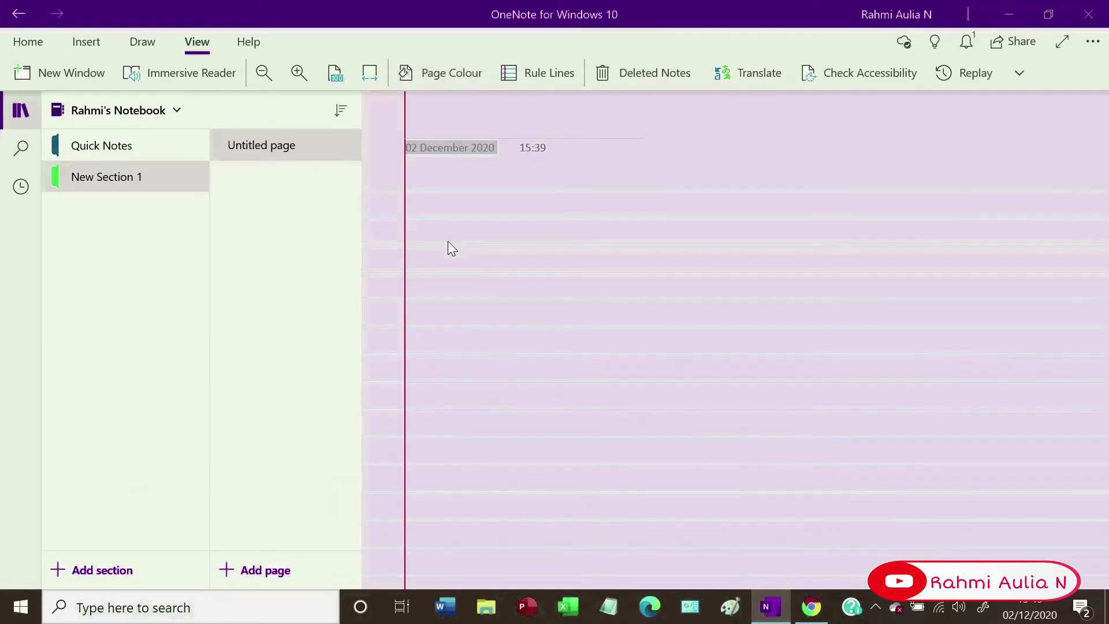
{"action": "left_click", "coordinate": [490, 135]}
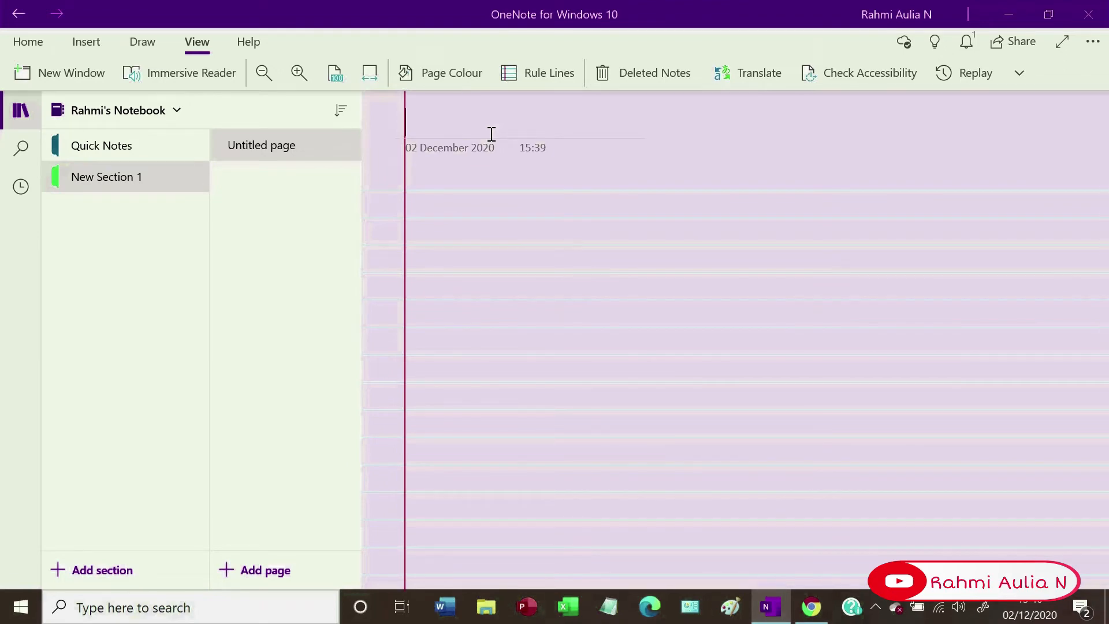
{"action": "type", "text": "Part o"}
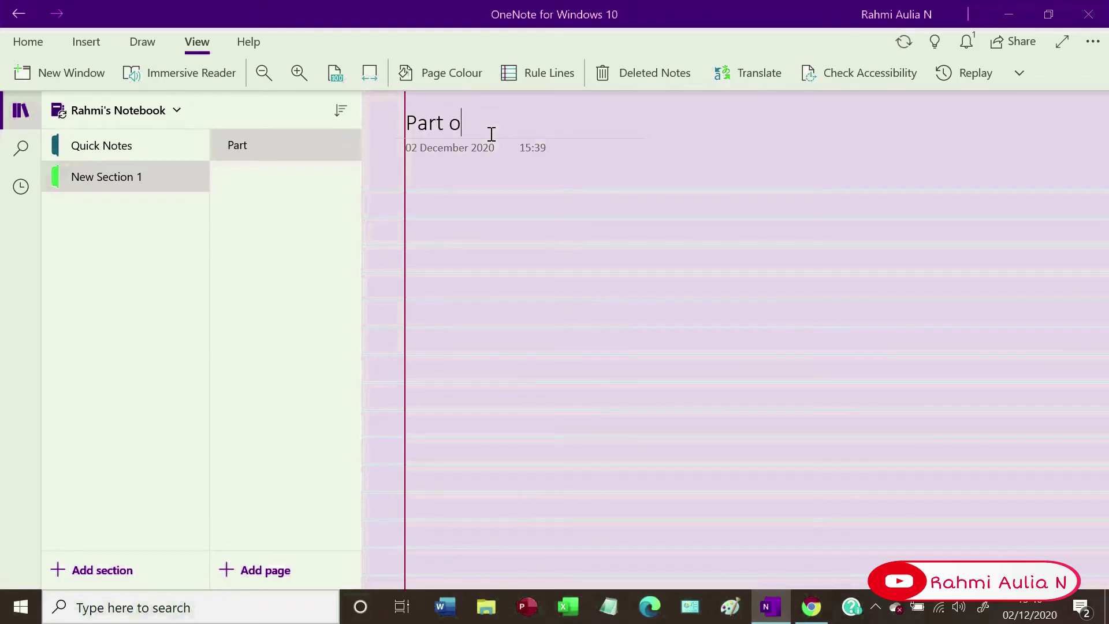
{"action": "type", "text": "f Speech"}
- Write a numbered list below the title with the items Noun, Verb and Adjective
{"action": "left_click", "coordinate": [513, 222]}
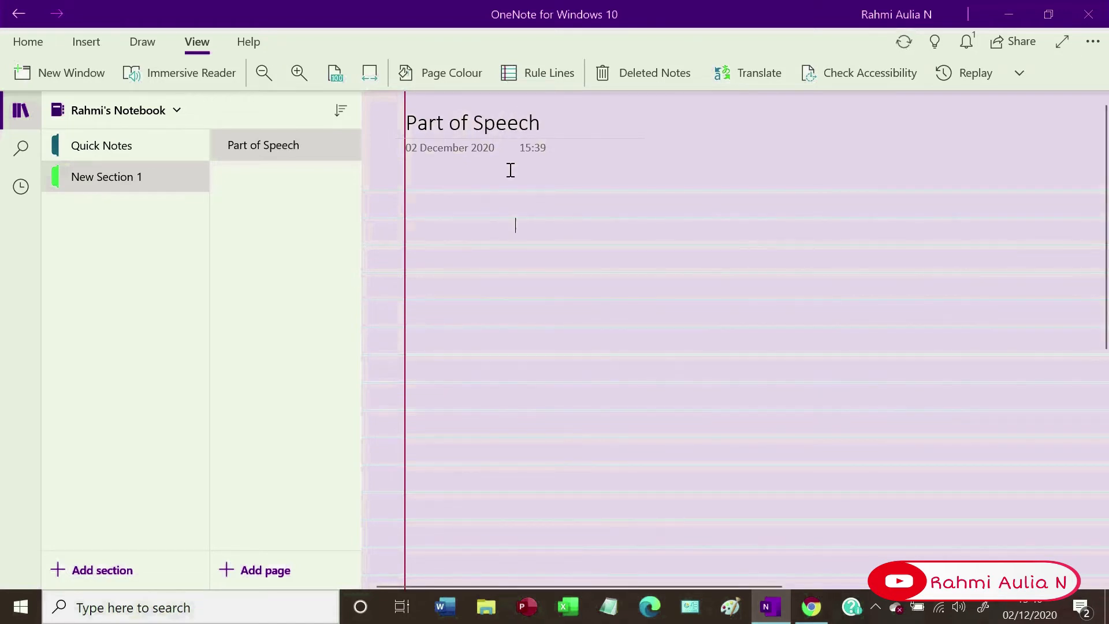
{"action": "left_click", "coordinate": [492, 206]}
{"action": "left_click", "coordinate": [442, 209]}
{"action": "type", "text": "1. No"}
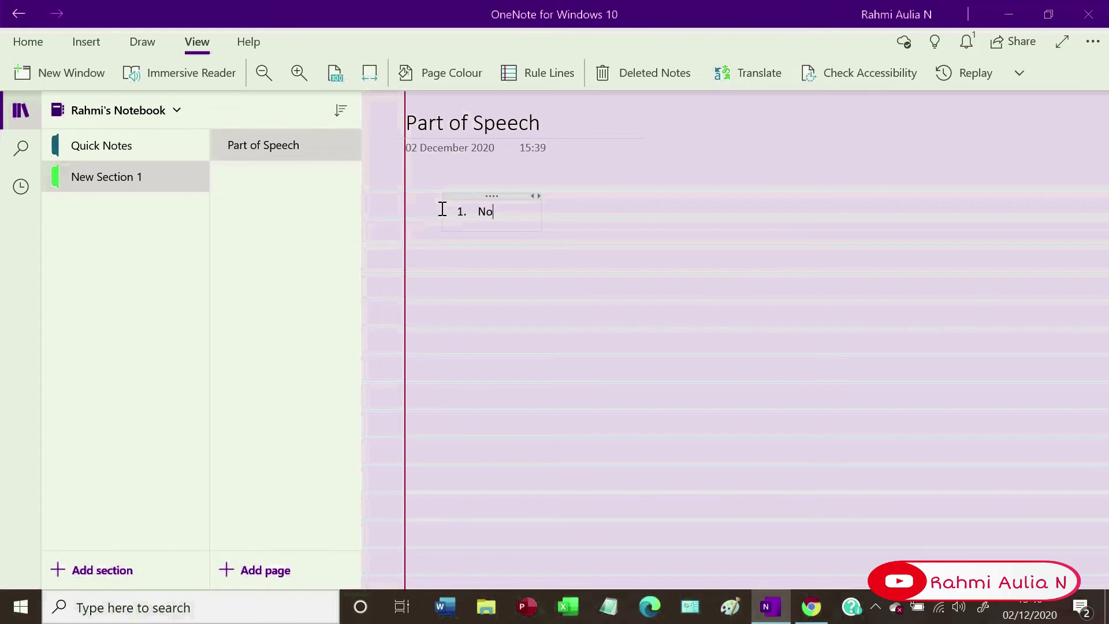
{"action": "type", "text": "un 2. Verb "}
{"action": "type", "text": "3"}
{"action": "key", "text": "BackSpace"}
{"action": "type", "text": "Adjective"}
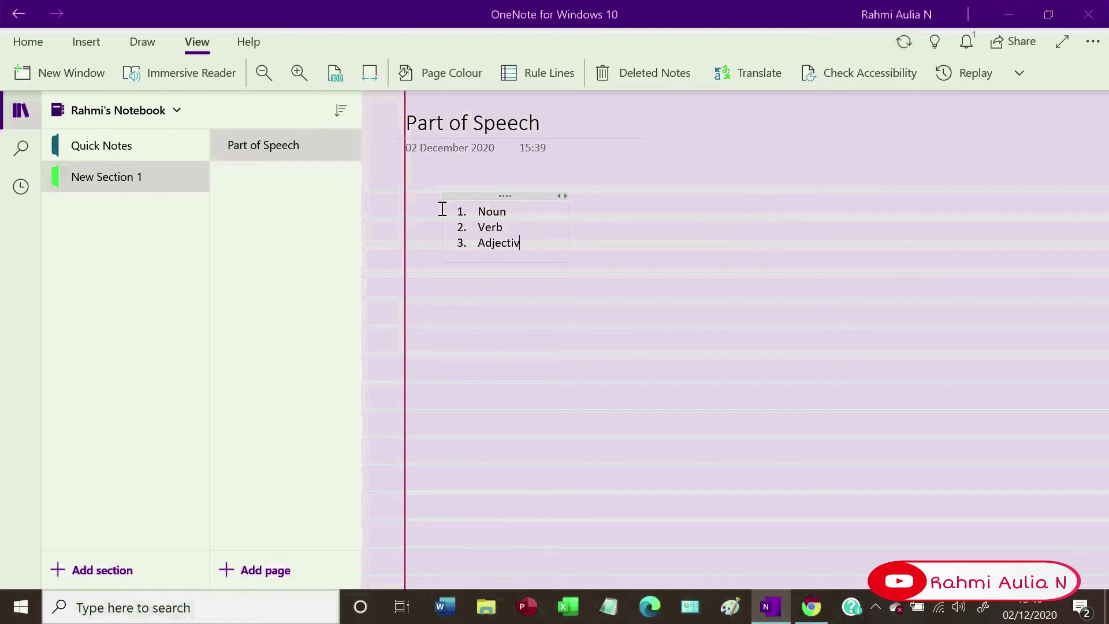
- Add "Etc..." as the fourth item of the numbered list
{"action": "key", "text": "Return"}
{"action": "type", "text": "4."}
{"action": "key", "text": "BackSpace"}
{"action": "key", "text": "BackSpace"}
{"action": "key", "text": "BackSpace"}
{"action": "key", "text": "BackSpace"}
{"action": "key", "text": "BackSpace"}
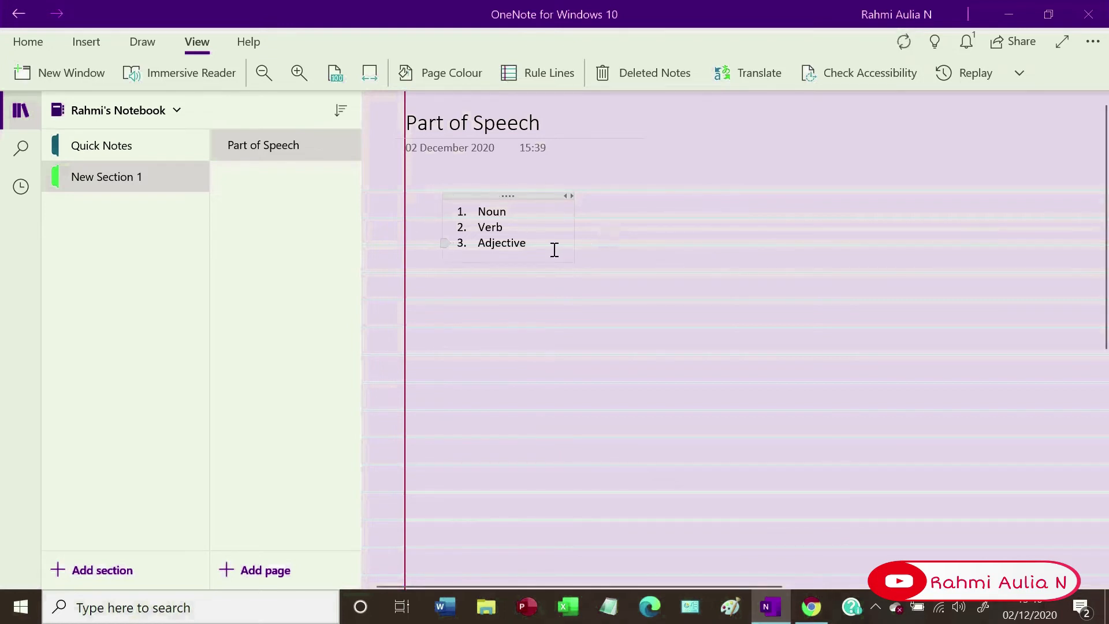
{"action": "key", "text": "Return"}
{"action": "type", "text": "etc..."}
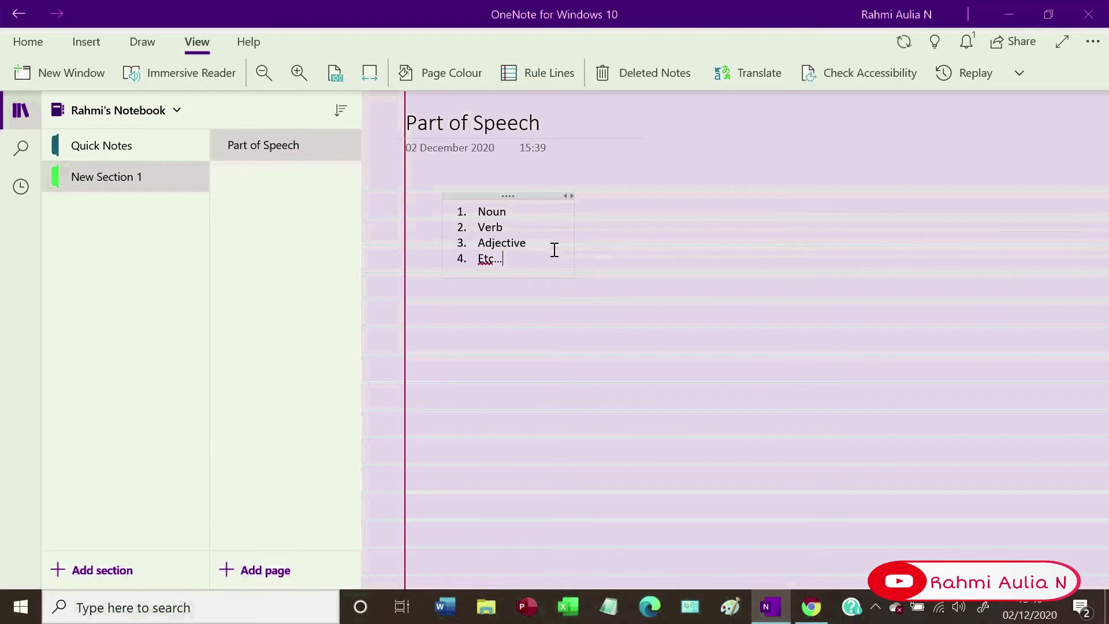
- Move the numbered list's text container horizontally so that it starts at the red margin line
{"action": "left_click", "coordinate": [626, 279]}
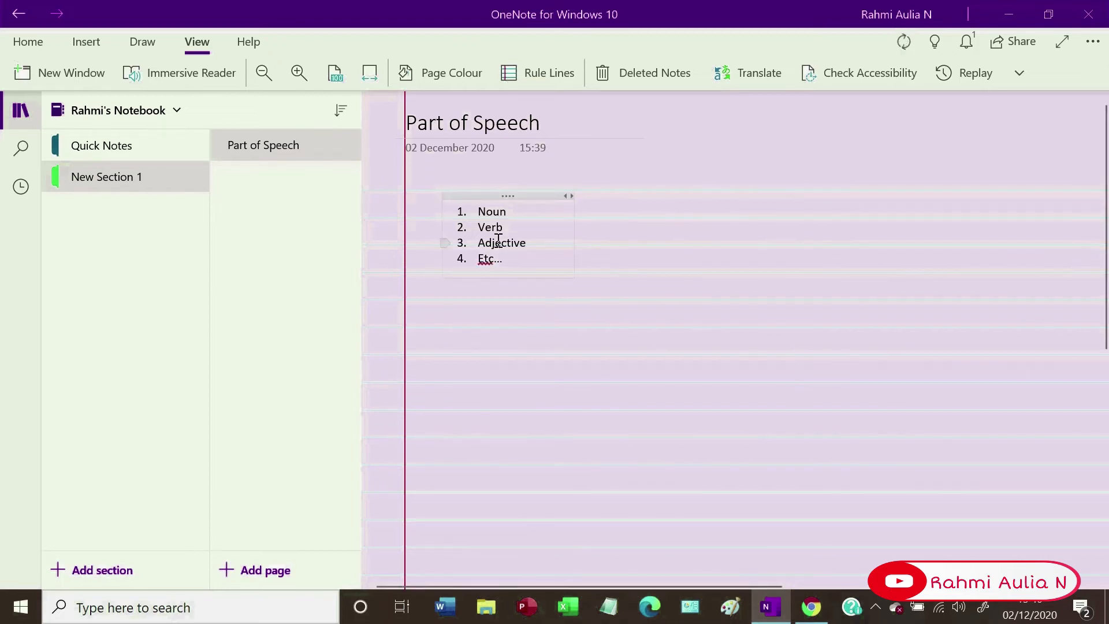
{"action": "left_click_drag", "start_coordinate": [505, 195], "coordinate": [464, 194]}
{"action": "left_click", "coordinate": [653, 263]}
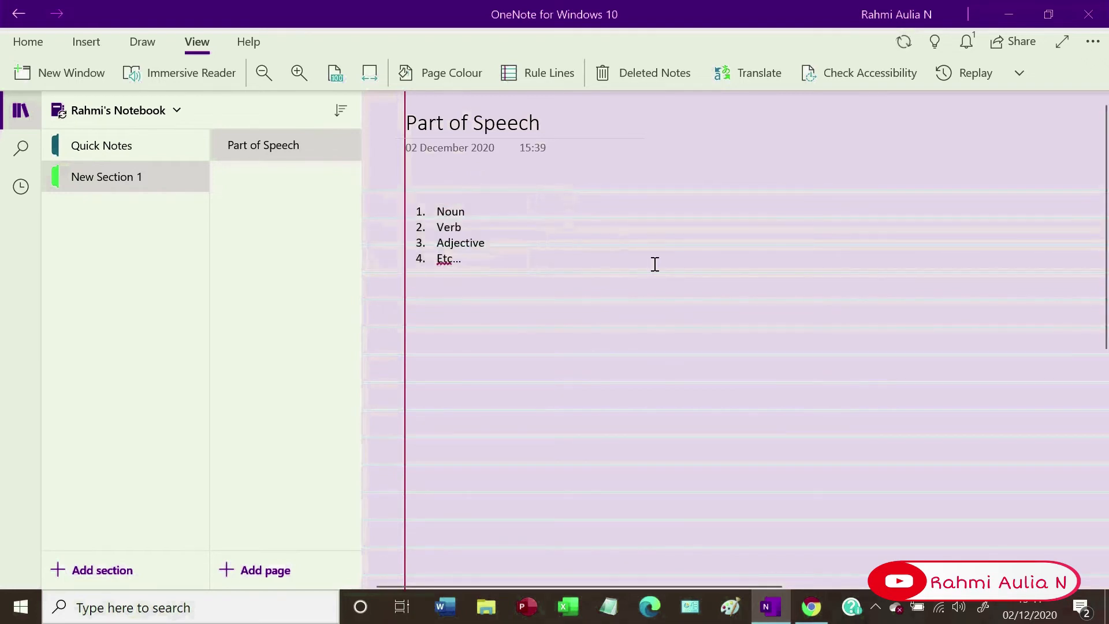
- Change the page's rule lines to the most closely spaced style
{"action": "left_click", "coordinate": [549, 73]}
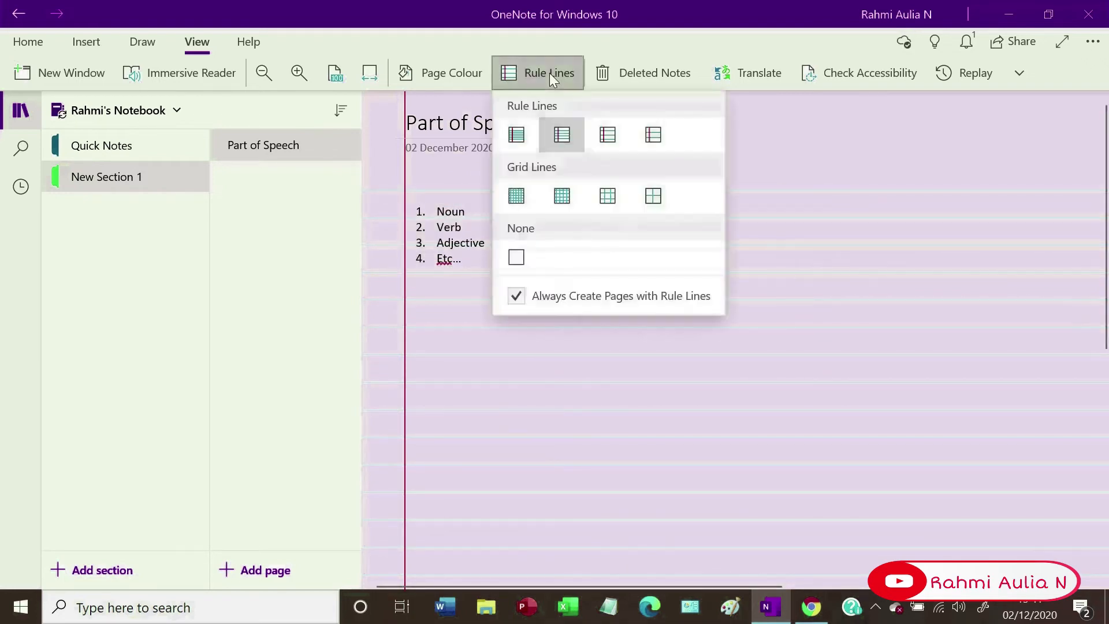
{"action": "left_click", "coordinate": [519, 139]}
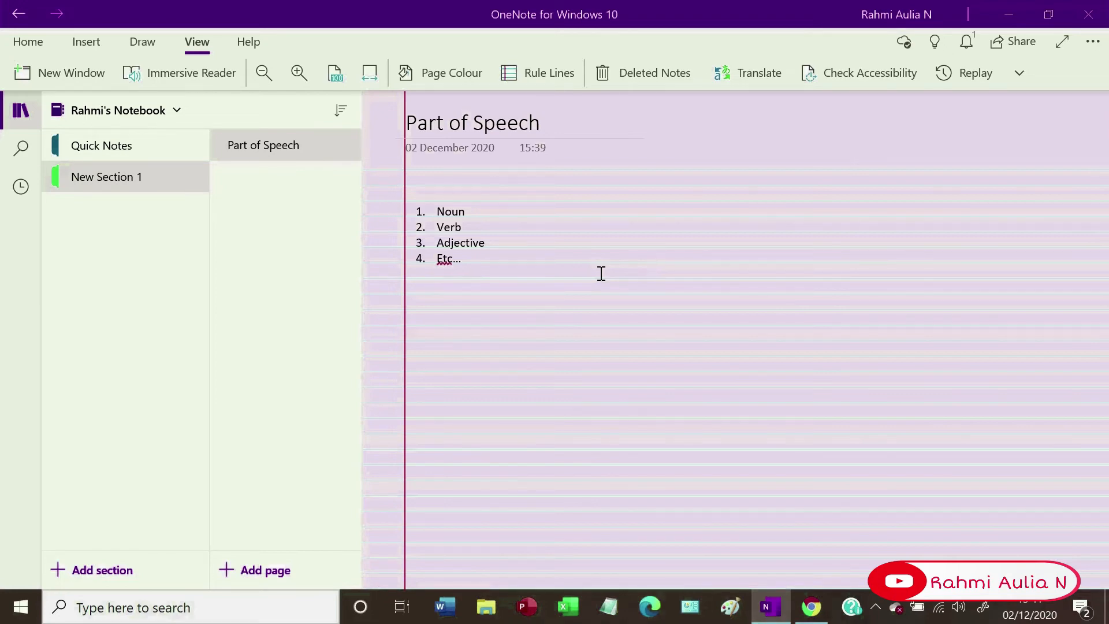
- Handwrite "ex:" and the sentence "I love noodle" with the black pen below the numbered list
{"action": "left_click", "coordinate": [152, 46]}
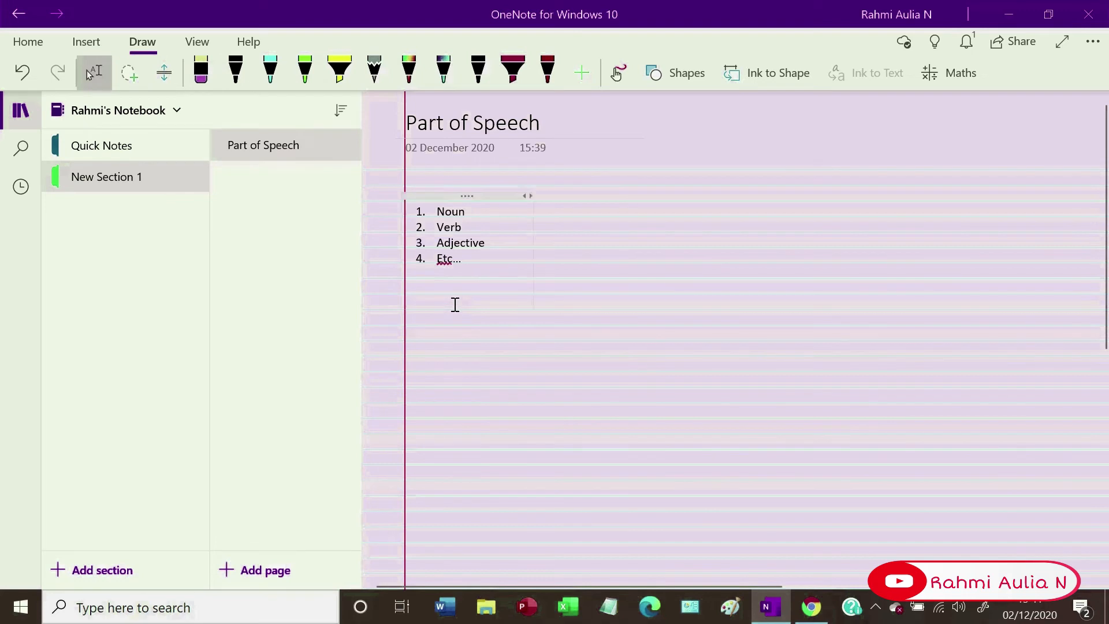
{"action": "left_click", "coordinate": [559, 326]}
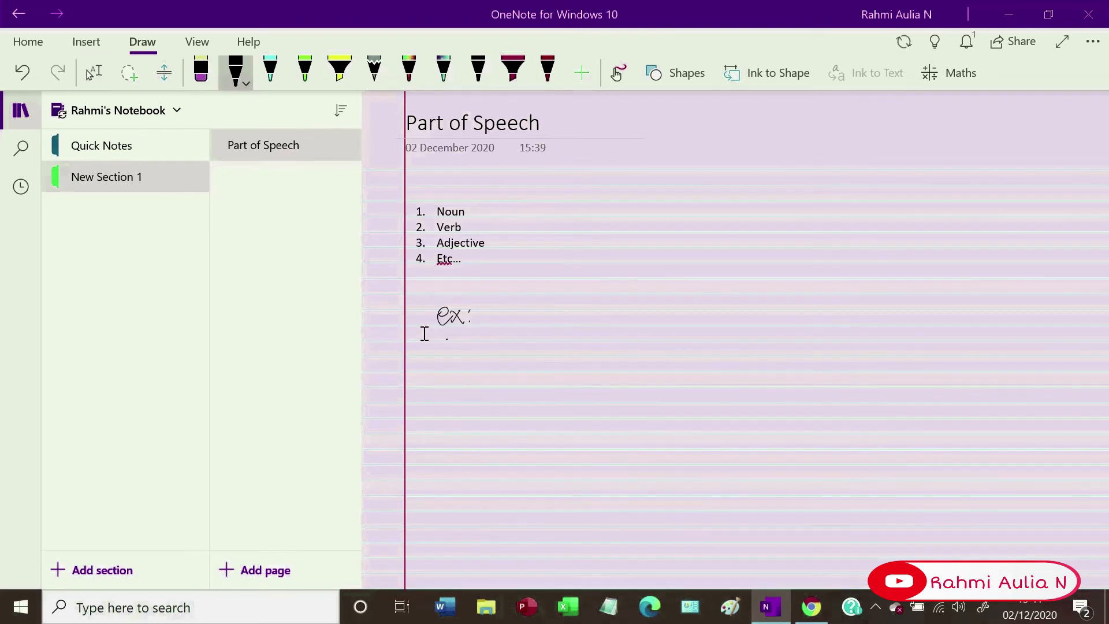
{"action": "mouse_move", "coordinate": [447, 340]}
{"action": "left_mouse_down"}
{"action": "mouse_move", "coordinate": [448, 359]}
{"action": "mouse_move", "coordinate": [494, 342]}
{"action": "mouse_move", "coordinate": [508, 358]}
{"action": "mouse_move", "coordinate": [586, 349]}
{"action": "mouse_move", "coordinate": [595, 326]}
{"action": "mouse_move", "coordinate": [619, 353]}
{"action": "left_mouse_up"}
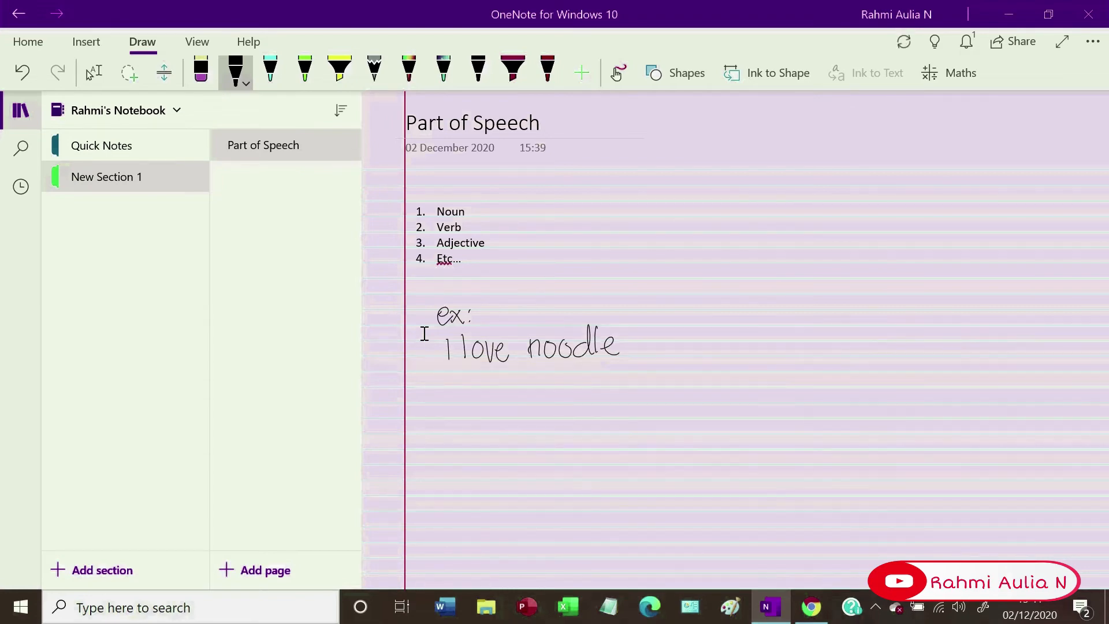
- Underline each word of "I love noodle" with the turquoise pen and label the words S, V and O underneath
{"action": "left_click", "coordinate": [271, 69]}
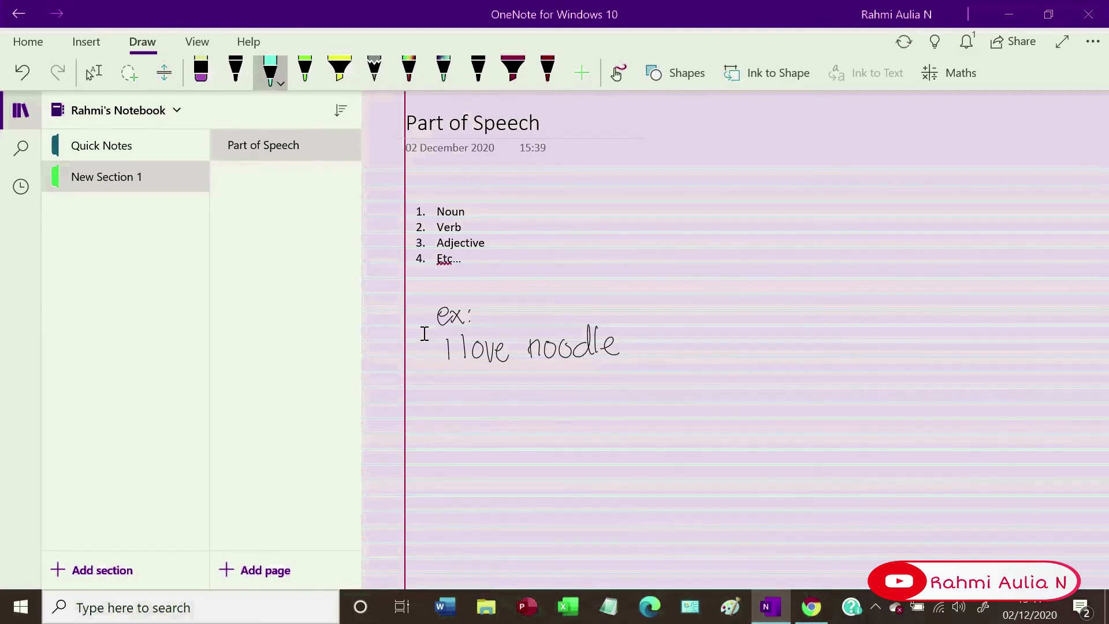
{"action": "left_click_drag", "start_coordinate": [445, 367], "coordinate": [464, 366]}
{"action": "left_click_drag", "start_coordinate": [533, 365], "coordinate": [617, 360]}
{"action": "left_click_drag", "start_coordinate": [568, 395], "coordinate": [571, 378]}
- With the green pen, draw arrows from S and O to handwritten "noun" labels, plus a curved arrow from the list's Noun item to "noodle"
{"action": "left_click", "coordinate": [305, 69]}
{"action": "mouse_move", "coordinate": [451, 407]}
{"action": "left_mouse_down"}
{"action": "mouse_move", "coordinate": [451, 435]}
{"action": "mouse_move", "coordinate": [462, 425]}
{"action": "left_mouse_up"}
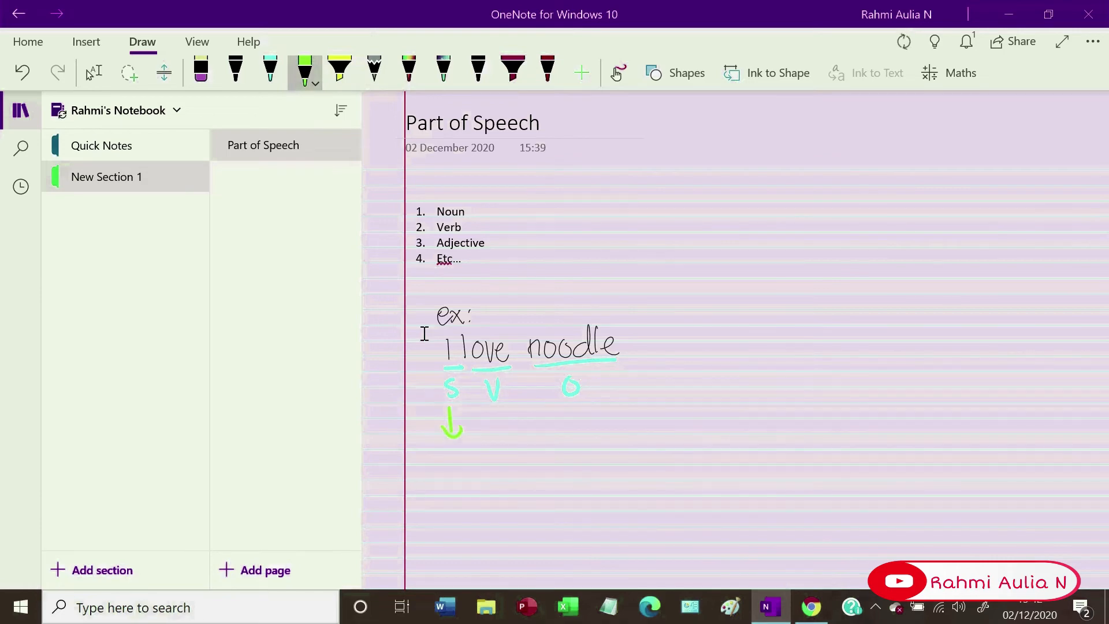
{"action": "mouse_move", "coordinate": [428, 460]}
{"action": "left_mouse_down"}
{"action": "mouse_move", "coordinate": [443, 449]}
{"action": "mouse_move", "coordinate": [473, 460]}
{"action": "left_mouse_up"}
{"action": "left_click_drag", "start_coordinate": [581, 442], "coordinate": [588, 444]}
{"action": "left_click_drag", "start_coordinate": [592, 442], "coordinate": [623, 447]}
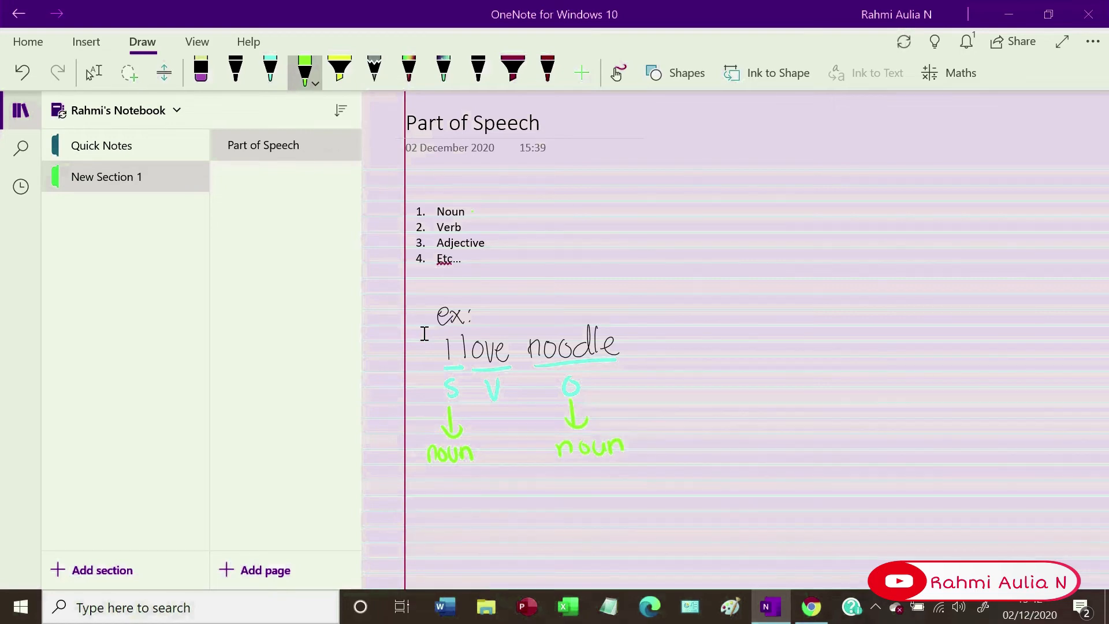
{"action": "left_click_drag", "start_coordinate": [473, 212], "coordinate": [609, 297]}
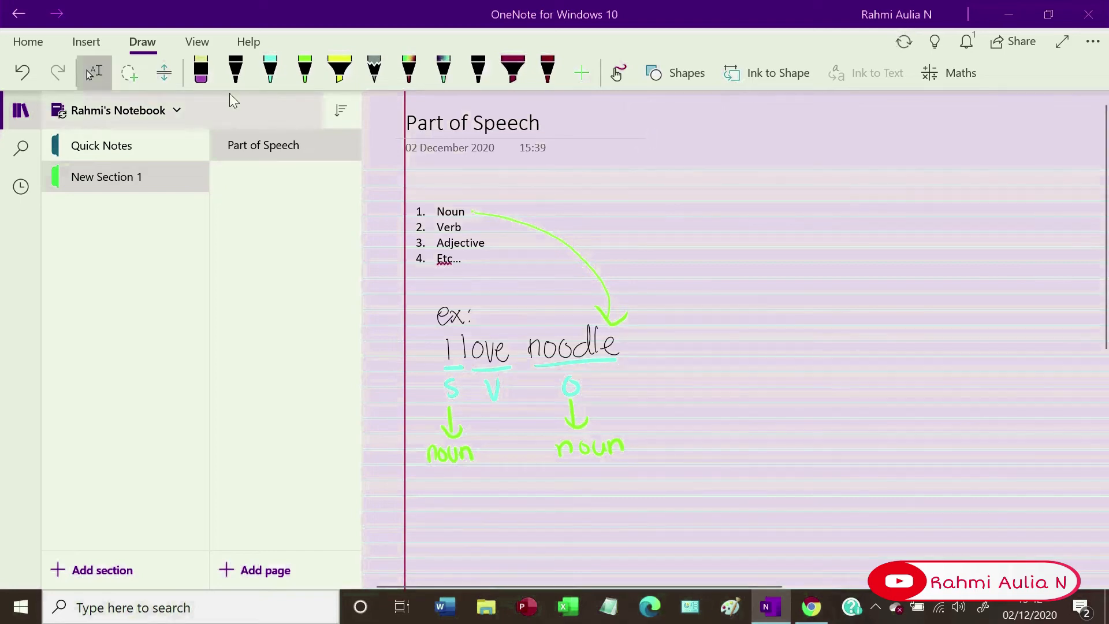
- Insert the food picture from file, then shrink it and place it to the right of the example sentence
{"action": "left_click", "coordinate": [86, 42]}
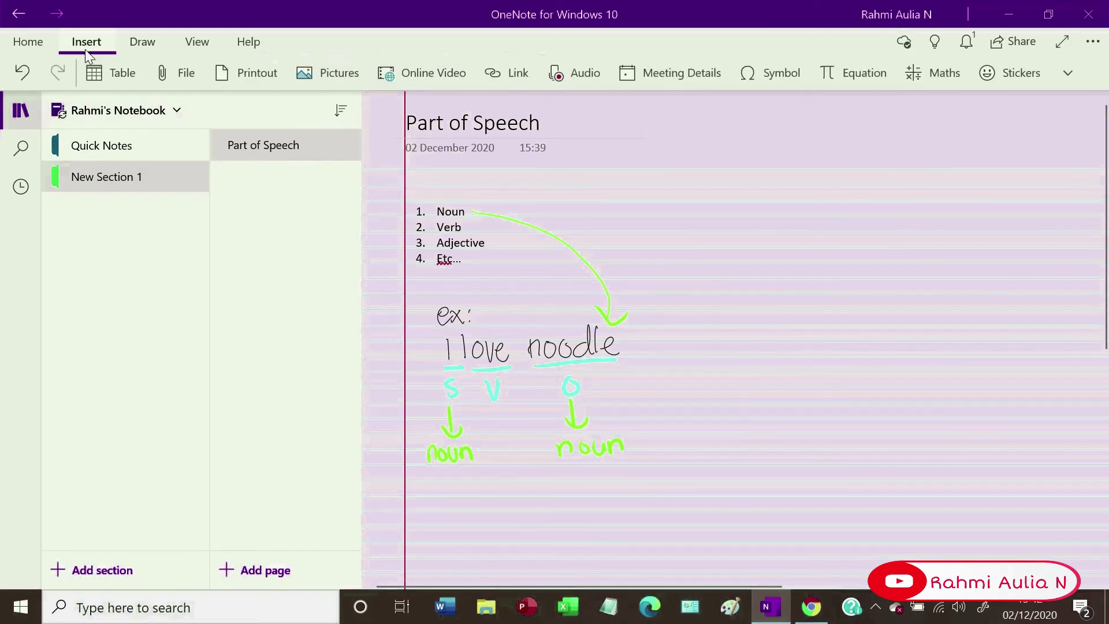
{"action": "left_click", "coordinate": [345, 86]}
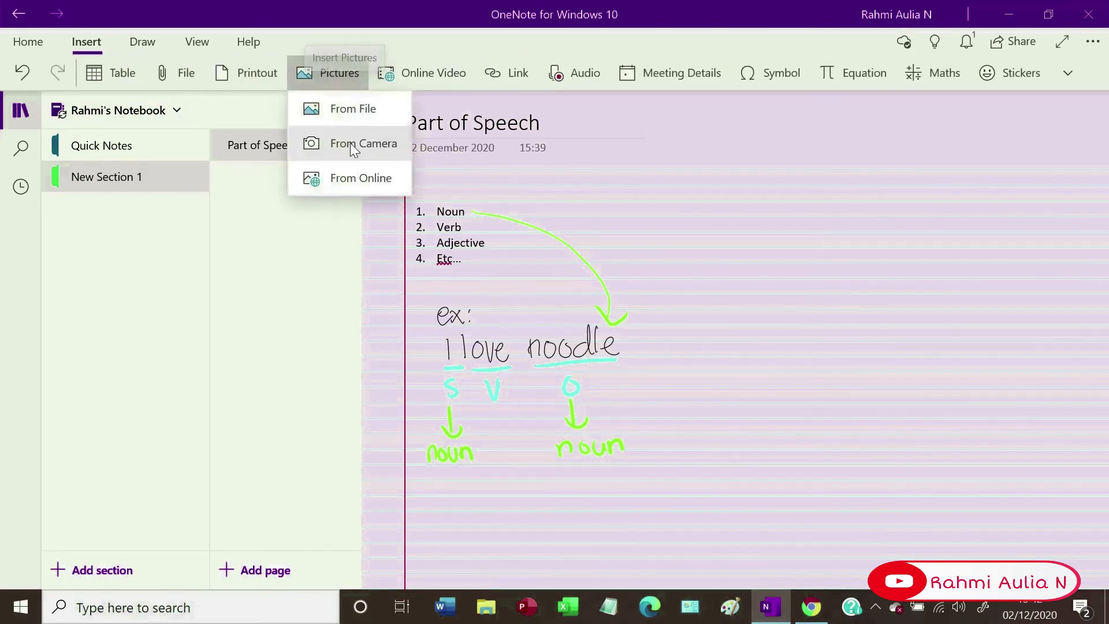
{"action": "left_click", "coordinate": [393, 112]}
{"action": "left_click", "coordinate": [402, 238]}
{"action": "left_click", "coordinate": [431, 384]}
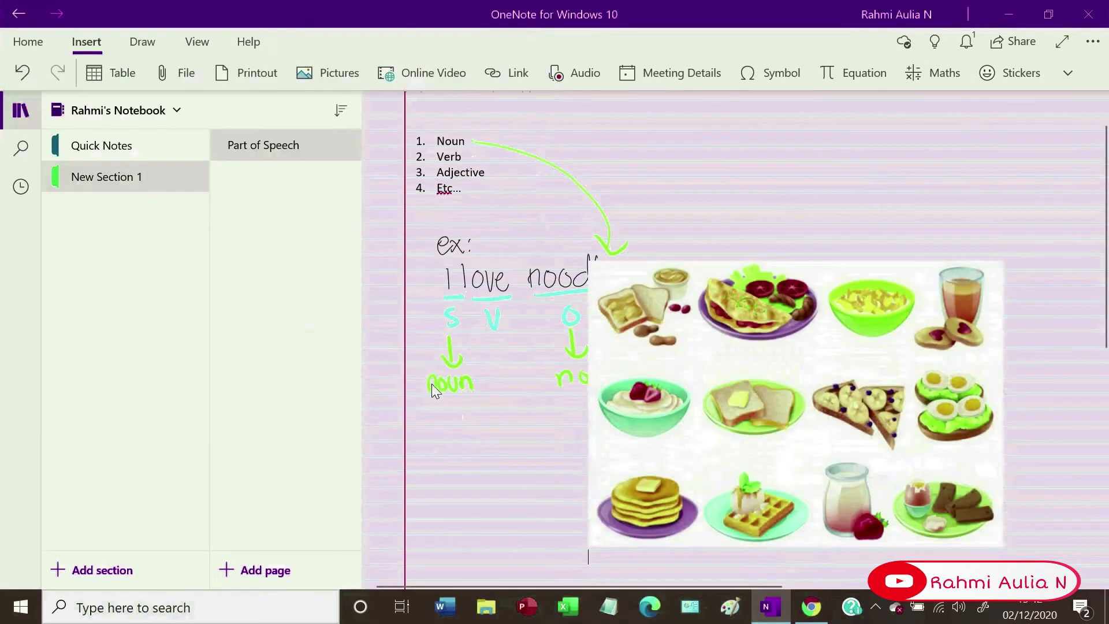
{"action": "left_click_drag", "start_coordinate": [785, 359], "coordinate": [655, 290]}
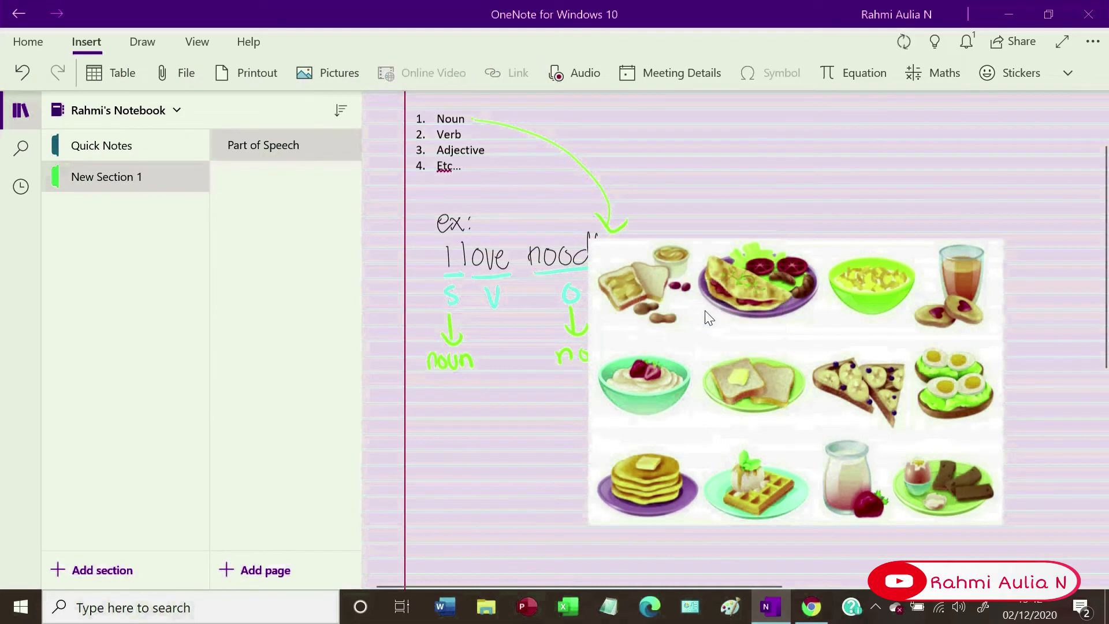
{"action": "left_click", "coordinate": [999, 522]}
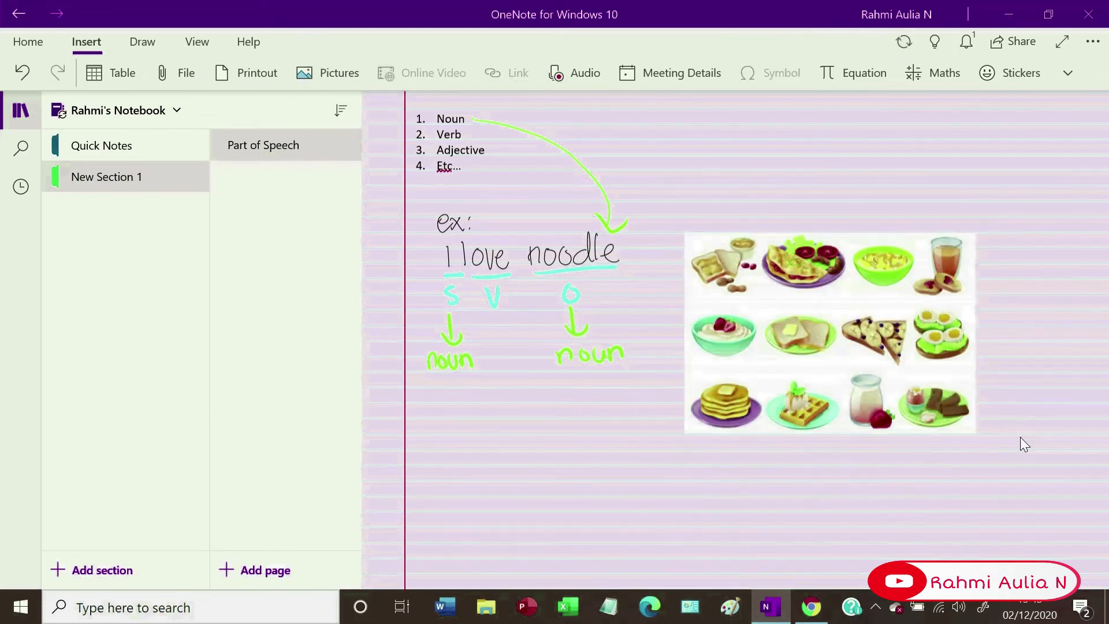
{"action": "left_click_drag", "start_coordinate": [730, 180], "coordinate": [731, 224]}
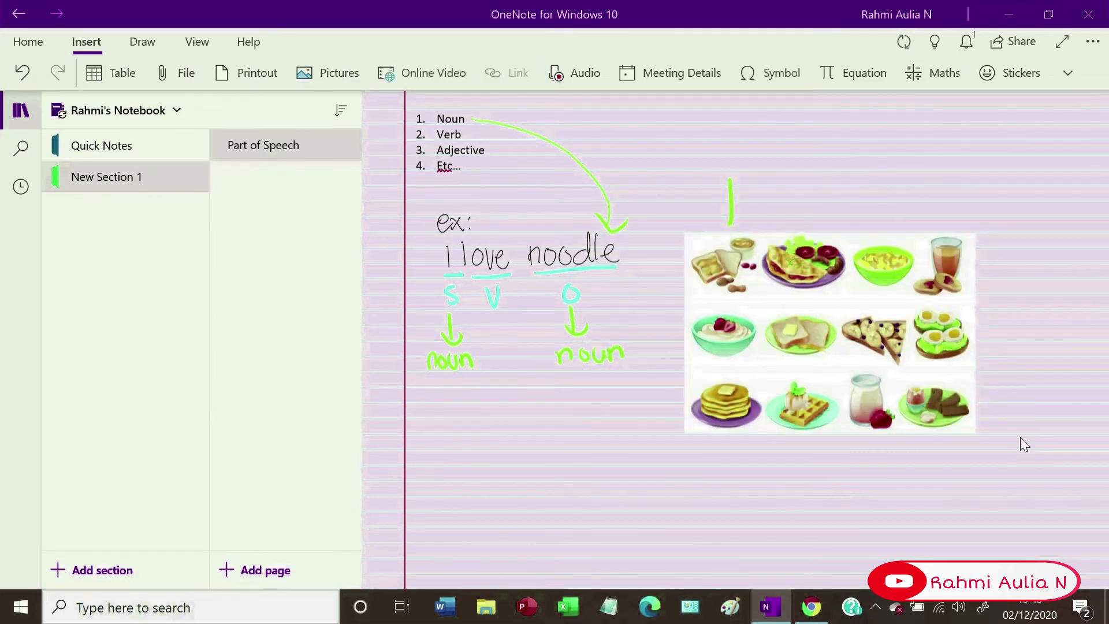
{"action": "left_click", "coordinate": [17, 79]}
{"action": "left_click", "coordinate": [17, 78]}
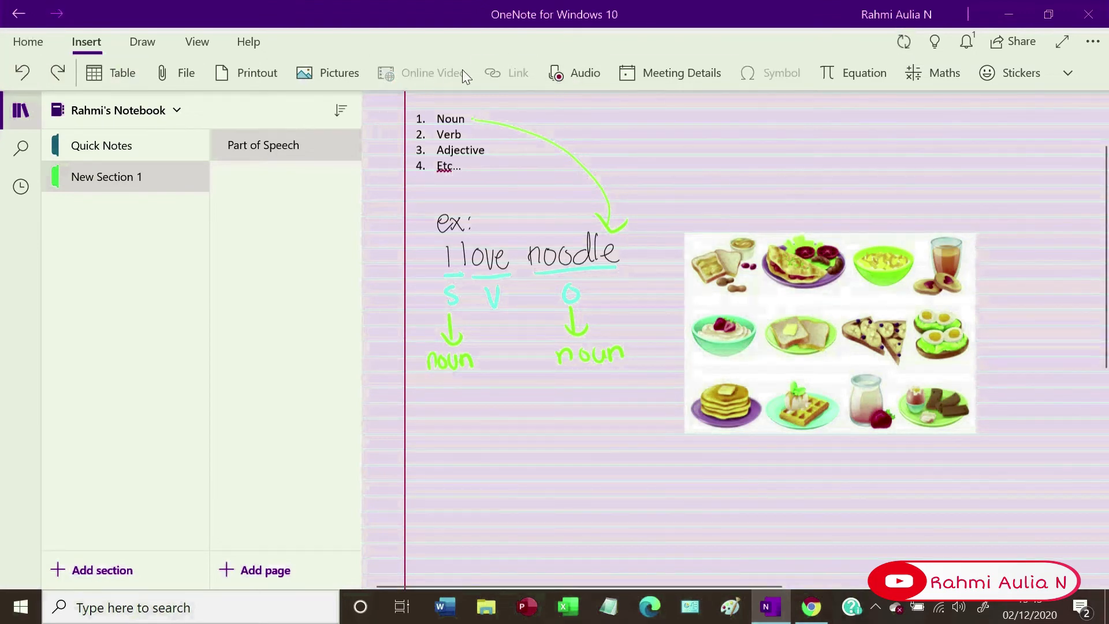
- Handwrite the heading "Foods" above the food picture with the rainbow-coloured pen
{"action": "left_click", "coordinate": [142, 42]}
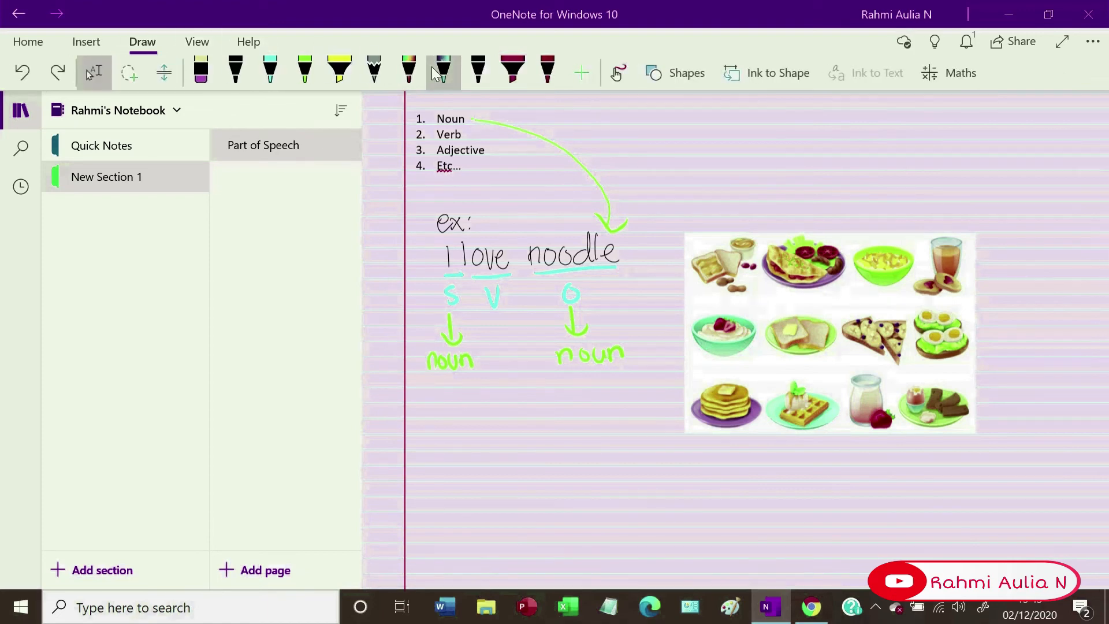
{"action": "left_click", "coordinate": [410, 74]}
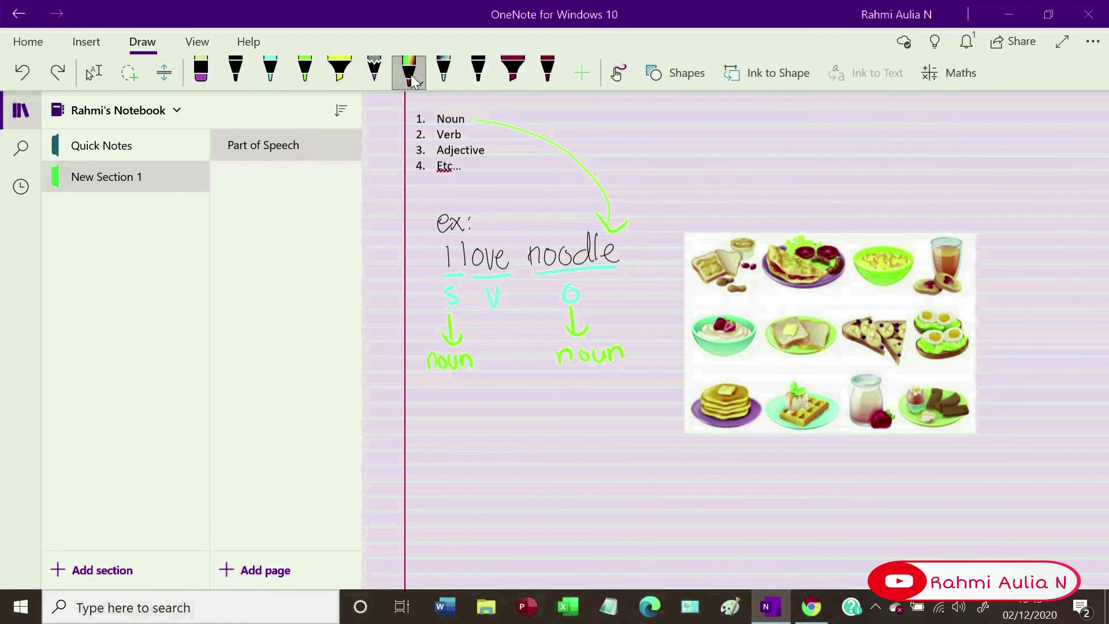
{"action": "mouse_move", "coordinate": [716, 178]}
{"action": "left_mouse_down"}
{"action": "mouse_move", "coordinate": [716, 224]}
{"action": "mouse_move", "coordinate": [757, 173]}
{"action": "mouse_move", "coordinate": [761, 191]}
{"action": "left_mouse_up"}
{"action": "left_click_drag", "start_coordinate": [828, 188], "coordinate": [829, 200]}
{"action": "mouse_move", "coordinate": [828, 155]}
{"action": "left_mouse_down"}
{"action": "mouse_move", "coordinate": [830, 209]}
{"action": "mouse_move", "coordinate": [858, 202]}
{"action": "mouse_move", "coordinate": [841, 209]}
{"action": "left_mouse_up"}
- Insert the "Cat with coffee" sticker from the "Cats in suits" set below the example sentence
{"action": "left_click", "coordinate": [86, 42]}
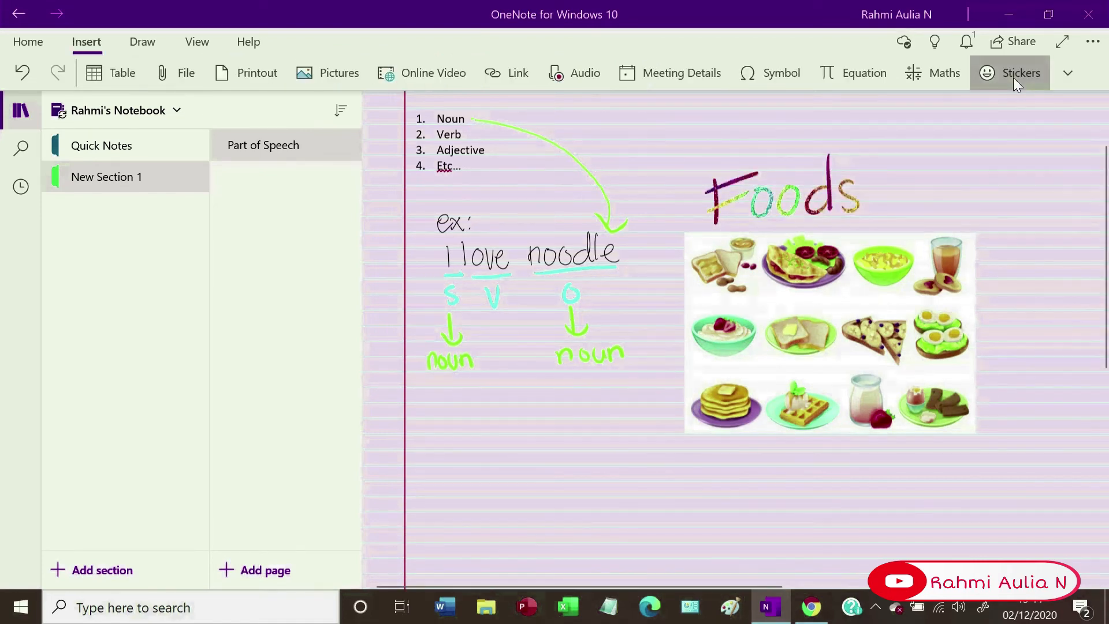
{"action": "left_click", "coordinate": [1012, 75]}
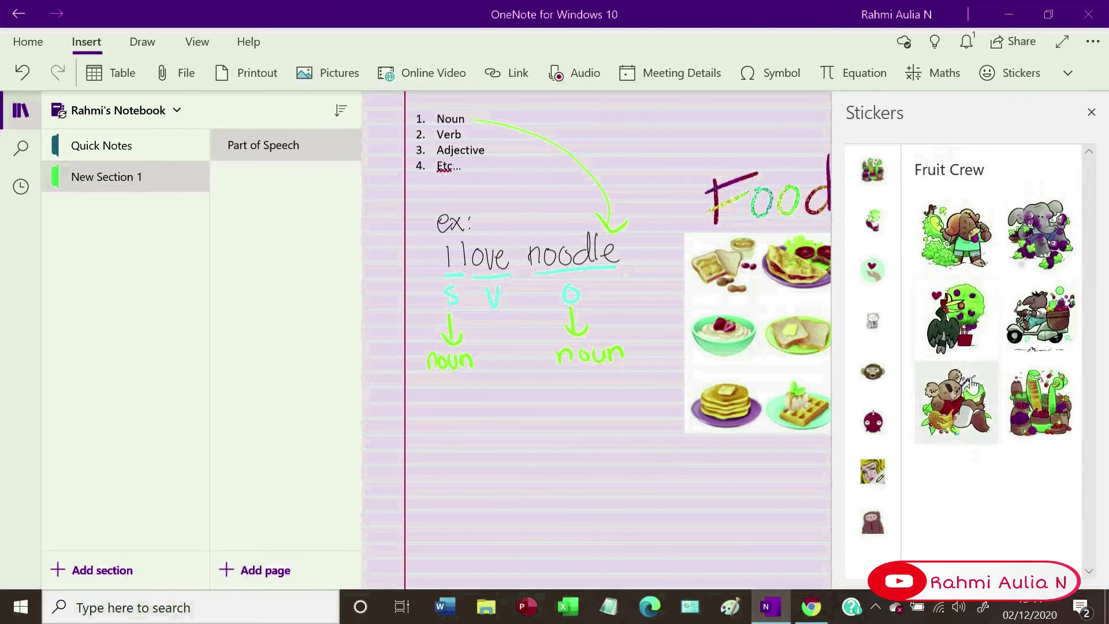
{"action": "left_click", "coordinate": [873, 321]}
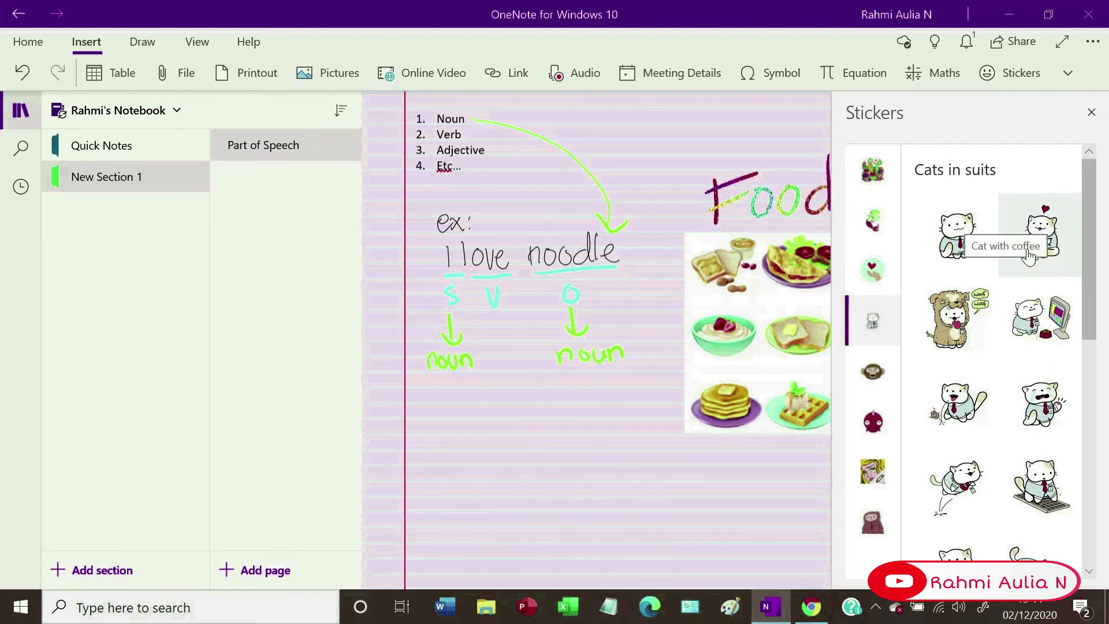
{"action": "left_click", "coordinate": [1056, 250]}
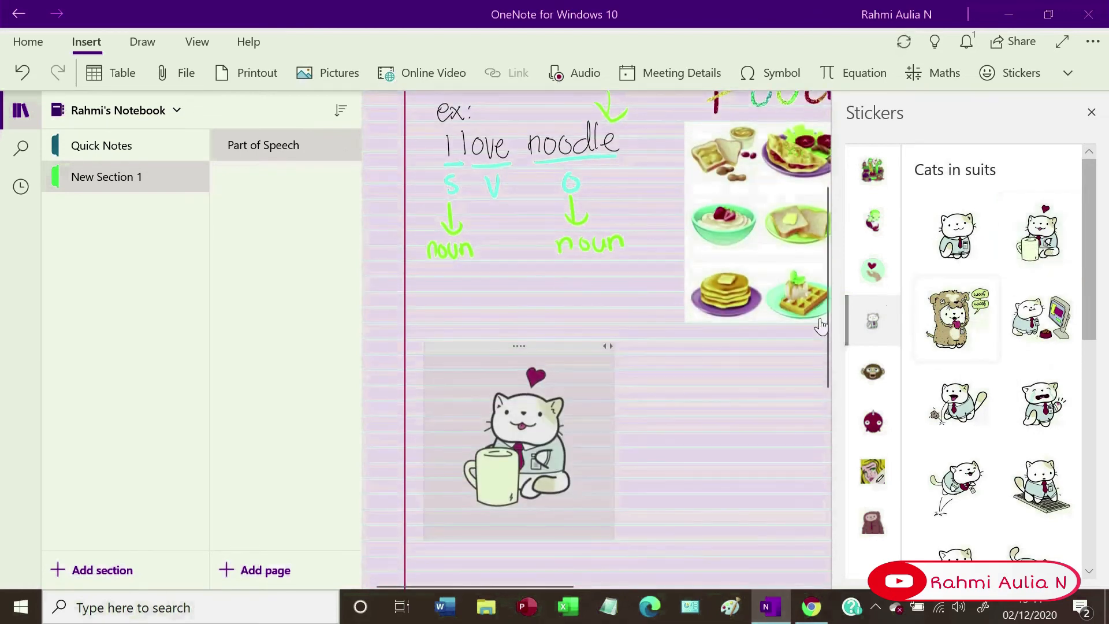
- Handwrite an arrow and the sentence "cat loves coffee" in rainbow ink beside the cat sticker
{"action": "left_click", "coordinate": [708, 414]}
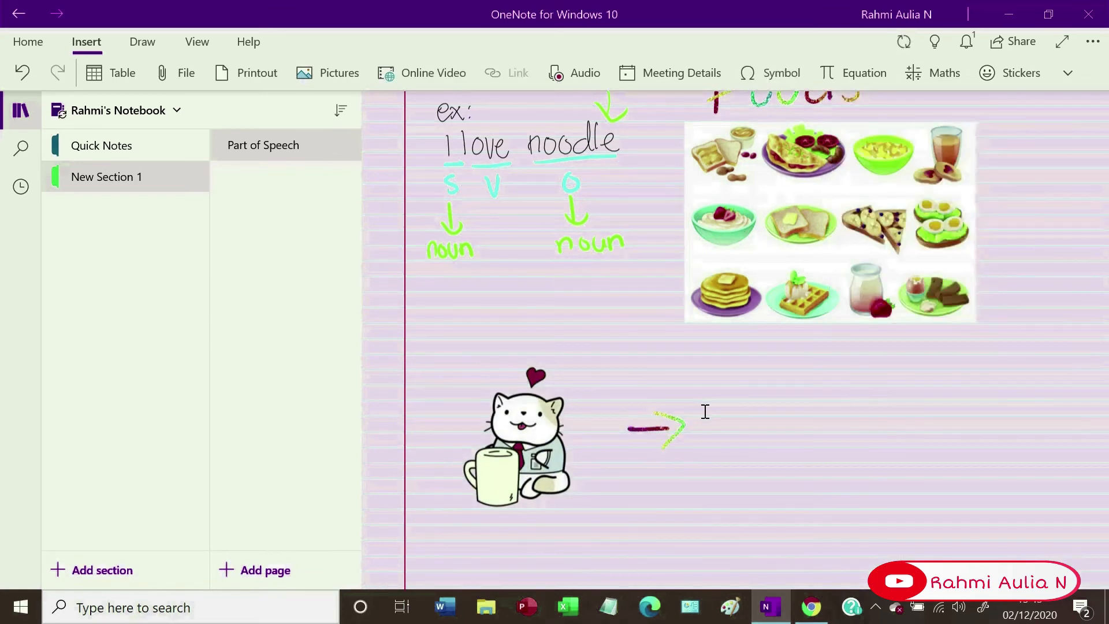
{"action": "left_click_drag", "start_coordinate": [739, 406], "coordinate": [733, 437]}
{"action": "mouse_move", "coordinate": [772, 389]}
{"action": "left_mouse_down"}
{"action": "mouse_move", "coordinate": [784, 438]}
{"action": "mouse_move", "coordinate": [784, 407]}
{"action": "mouse_move", "coordinate": [829, 433]}
{"action": "mouse_move", "coordinate": [876, 402]}
{"action": "left_mouse_up"}
{"action": "mouse_move", "coordinate": [879, 417]}
{"action": "left_mouse_down"}
{"action": "mouse_move", "coordinate": [889, 411]}
{"action": "mouse_move", "coordinate": [884, 430]}
{"action": "left_mouse_up"}
{"action": "mouse_move", "coordinate": [898, 415]}
{"action": "left_mouse_down"}
{"action": "mouse_move", "coordinate": [911, 399]}
{"action": "mouse_move", "coordinate": [903, 431]}
{"action": "left_mouse_up"}
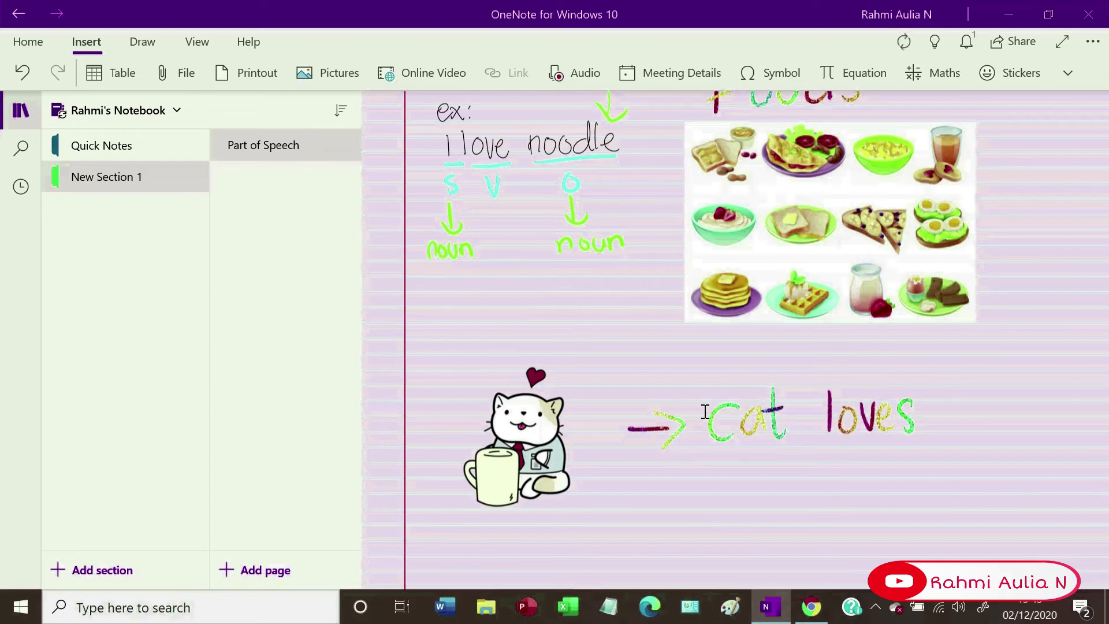
{"action": "left_click_drag", "start_coordinate": [960, 403], "coordinate": [959, 425]}
{"action": "mouse_move", "coordinate": [979, 404]}
{"action": "left_mouse_down"}
{"action": "mouse_move", "coordinate": [991, 404]}
{"action": "mouse_move", "coordinate": [995, 440]}
{"action": "left_mouse_up"}
{"action": "mouse_move", "coordinate": [1025, 398]}
{"action": "left_mouse_down"}
{"action": "mouse_move", "coordinate": [1008, 407]}
{"action": "mouse_move", "coordinate": [1010, 439]}
{"action": "left_mouse_up"}
{"action": "mouse_move", "coordinate": [1029, 421]}
{"action": "left_mouse_down"}
{"action": "mouse_move", "coordinate": [1038, 411]}
{"action": "mouse_move", "coordinate": [1034, 434]}
{"action": "left_mouse_up"}
{"action": "left_click_drag", "start_coordinate": [1046, 420], "coordinate": [1060, 428]}
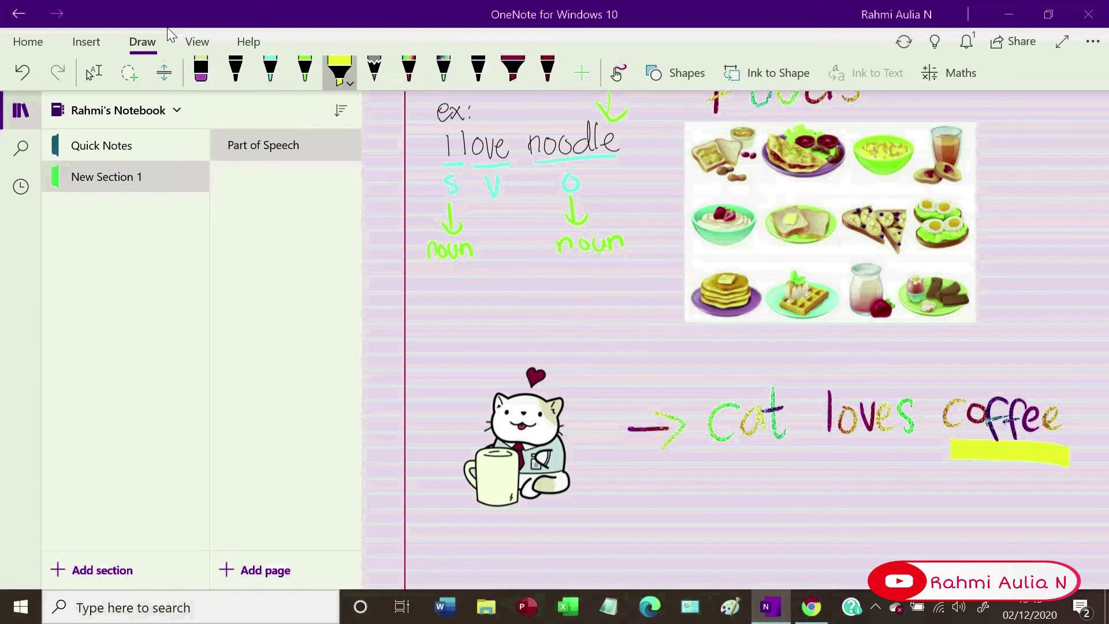
- Undo the highlighter stroke under "coffee" and highlight the words "cat" and "coffee" in yellow instead
{"action": "left_click", "coordinate": [16, 84]}
{"action": "left_click_drag", "start_coordinate": [709, 424], "coordinate": [787, 424]}
{"action": "left_click_drag", "start_coordinate": [933, 424], "coordinate": [1070, 429]}
{"action": "left_click_drag", "start_coordinate": [934, 404], "coordinate": [1052, 412]}
{"action": "left_click_drag", "start_coordinate": [716, 401], "coordinate": [788, 400]}
{"action": "left_click_drag", "start_coordinate": [731, 439], "coordinate": [794, 437]}
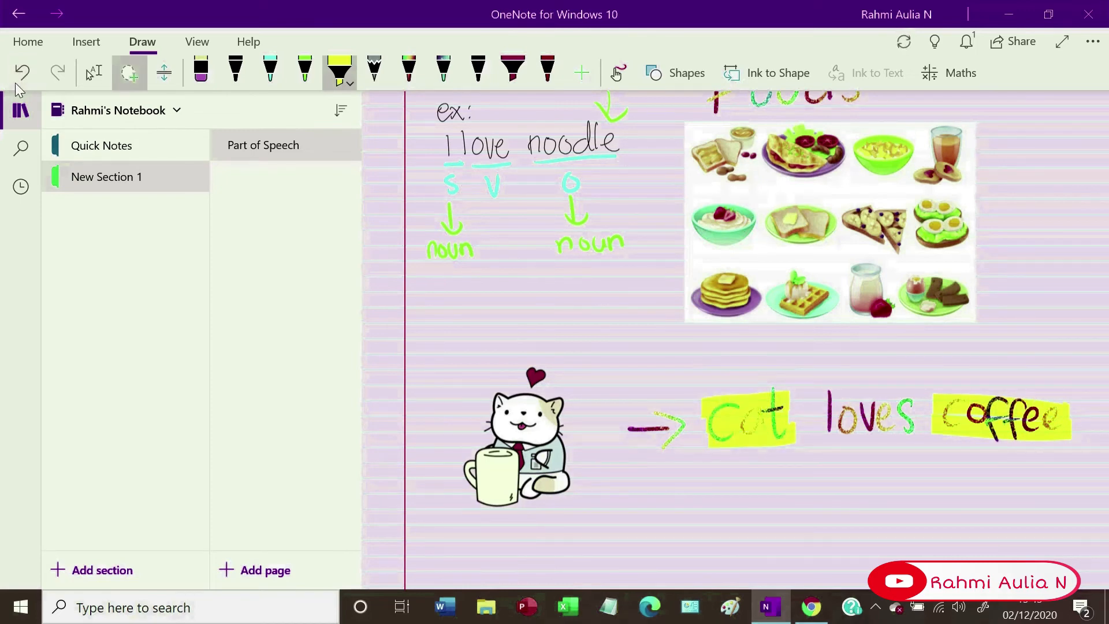
- Draw black arrows down from "cat" and "coffee" and handwrite "noun" below each of them
{"action": "left_click", "coordinate": [235, 69]}
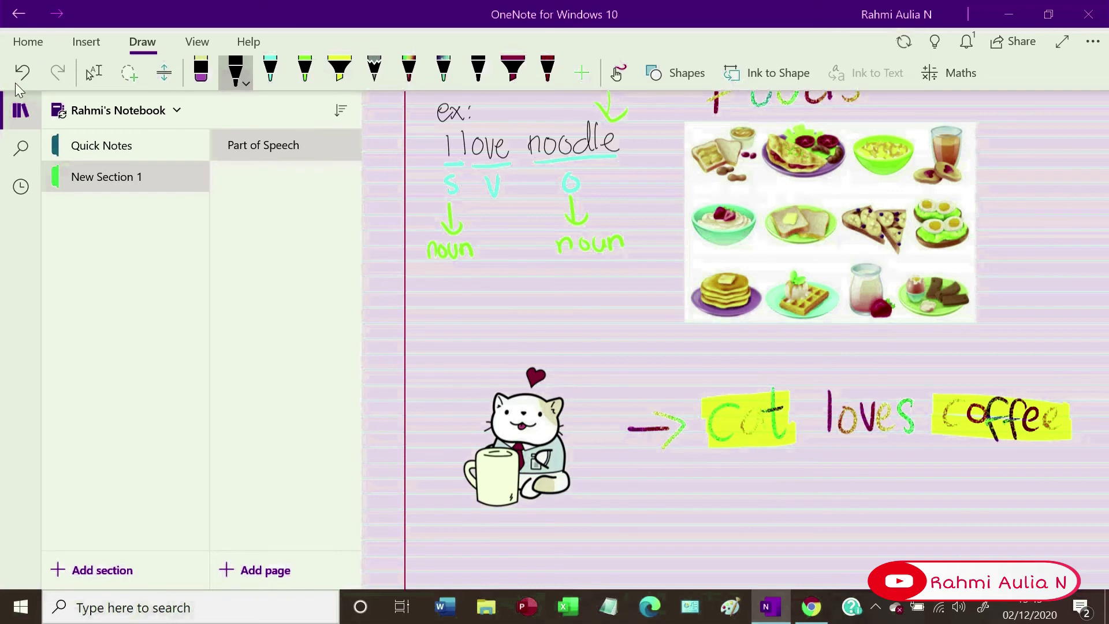
{"action": "left_click_drag", "start_coordinate": [724, 475], "coordinate": [758, 474]}
{"action": "left_click_drag", "start_coordinate": [692, 534], "coordinate": [782, 527]}
{"action": "mouse_move", "coordinate": [1014, 455]}
{"action": "left_mouse_down"}
{"action": "mouse_move", "coordinate": [997, 488]}
{"action": "mouse_move", "coordinate": [1025, 487]}
{"action": "left_mouse_up"}
{"action": "mouse_move", "coordinate": [959, 515]}
{"action": "left_mouse_down"}
{"action": "mouse_move", "coordinate": [958, 540]}
{"action": "mouse_move", "coordinate": [1037, 525]}
{"action": "mouse_move", "coordinate": [1067, 534]}
{"action": "left_mouse_up"}
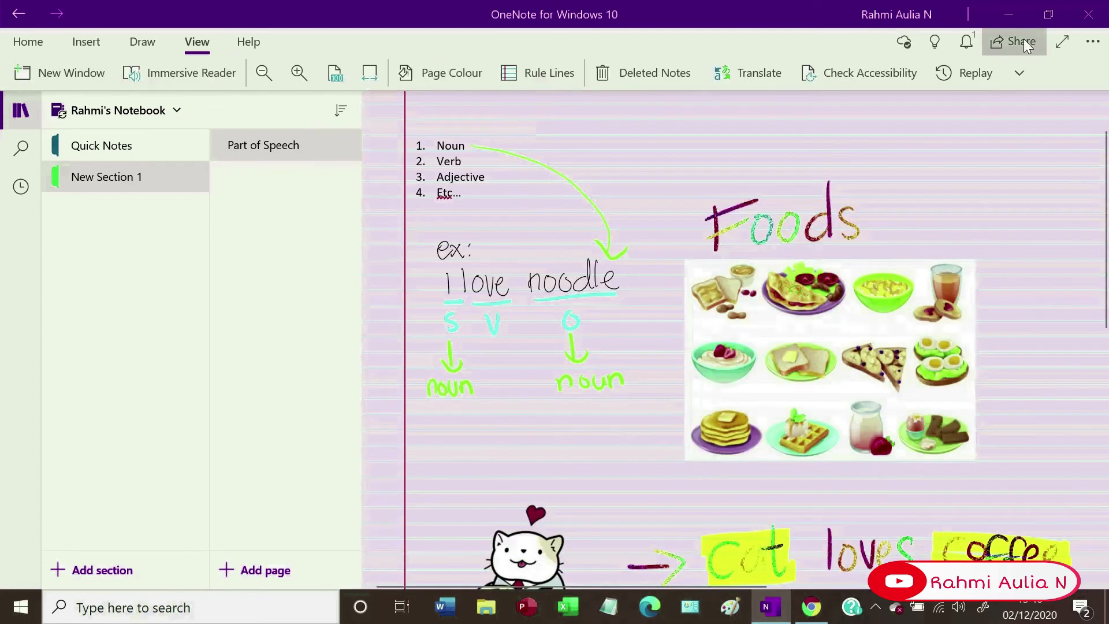
- Examine the notebook's sharing options, including the "Can edit" and "Can view" permissions for e-mail invitations
{"action": "left_click", "coordinate": [1022, 42]}
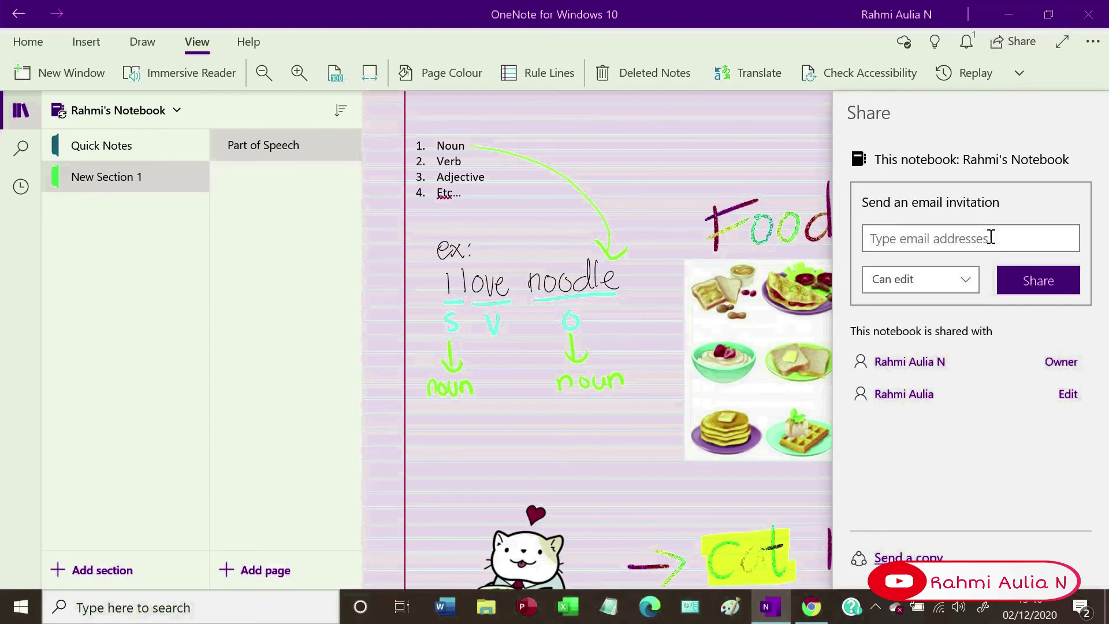
{"action": "left_click", "coordinate": [965, 277]}
{"action": "left_click", "coordinate": [959, 307]}
{"action": "left_click", "coordinate": [962, 288]}
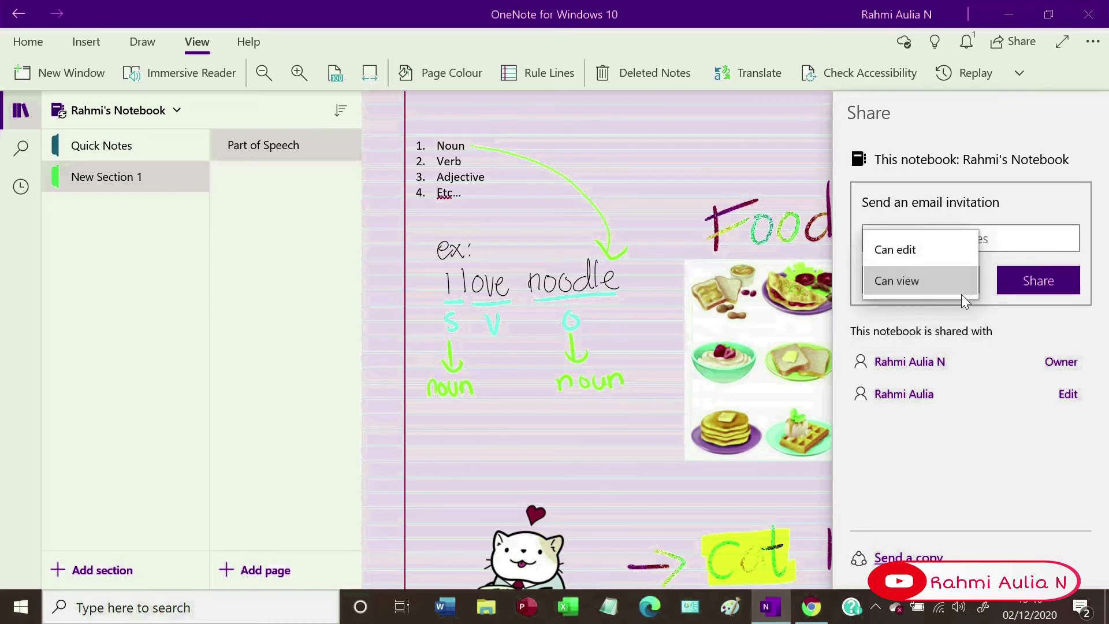
{"action": "left_click", "coordinate": [962, 244]}
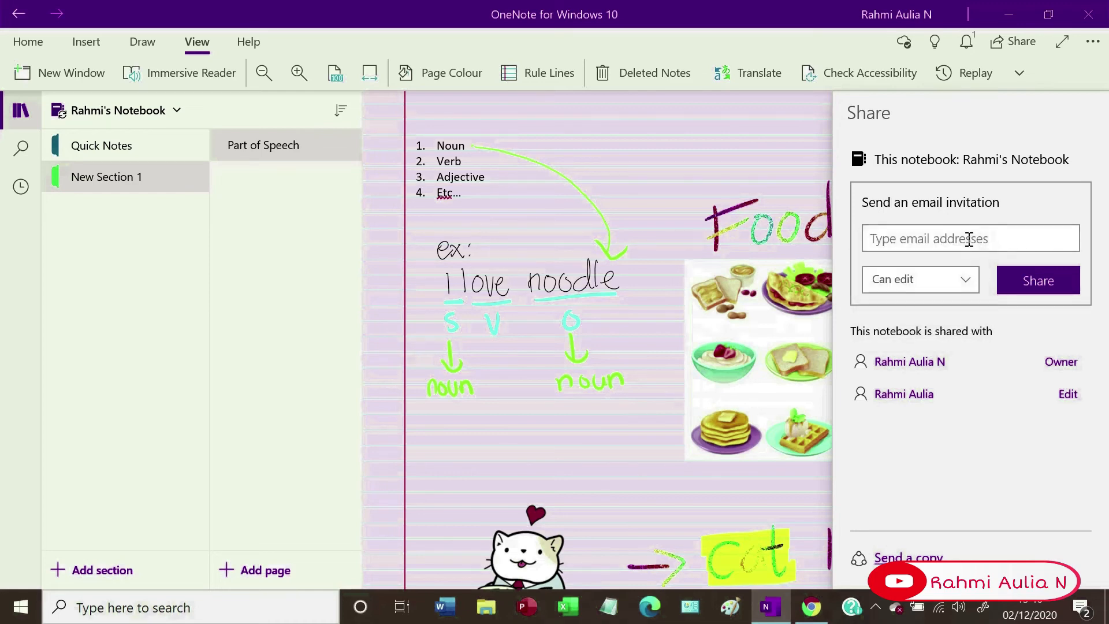
{"action": "mouse_move", "coordinate": [969, 357]}
{"action": "left_click", "coordinate": [795, 170]}
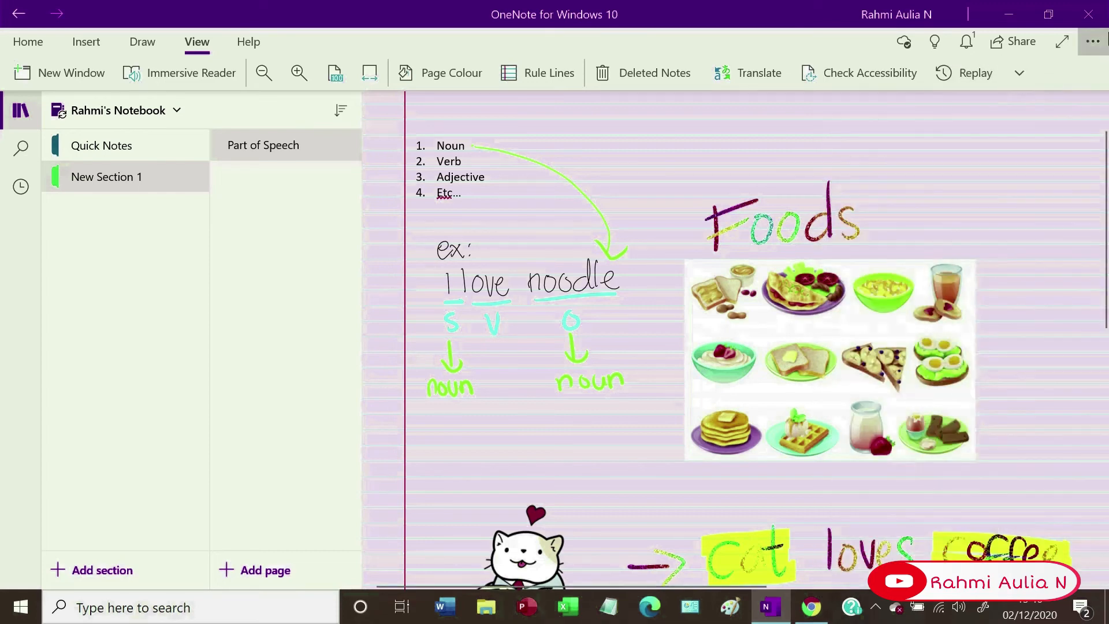
{"action": "left_click", "coordinate": [1097, 41]}
{"action": "left_click", "coordinate": [1068, 78]}
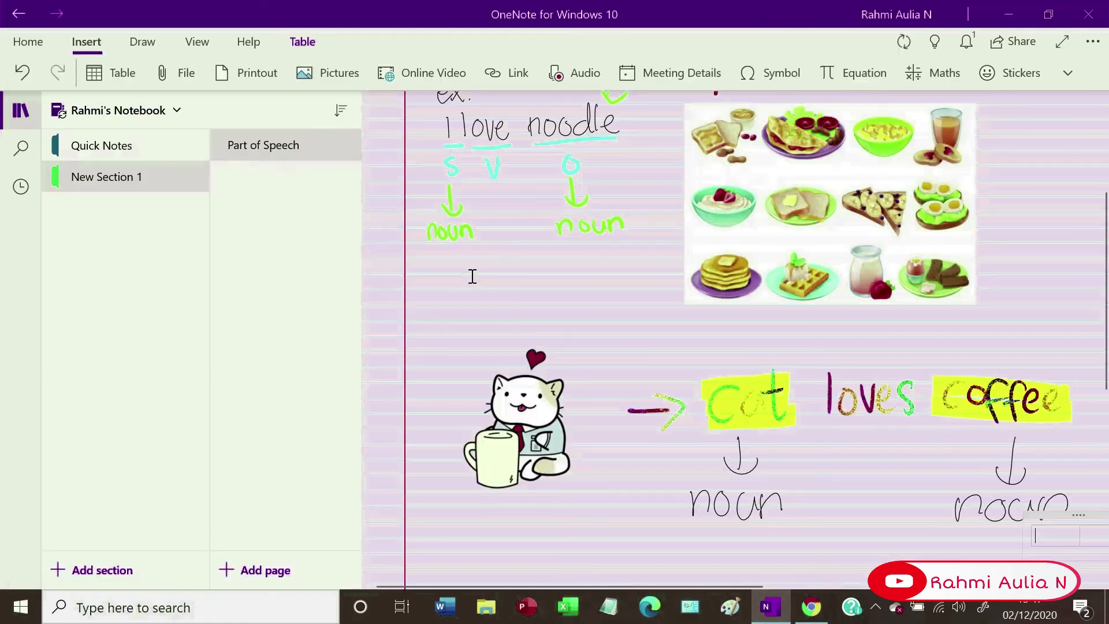
{"action": "scroll", "coordinate": [766, 384], "scroll_direction": "up", "scroll_amount": 5}
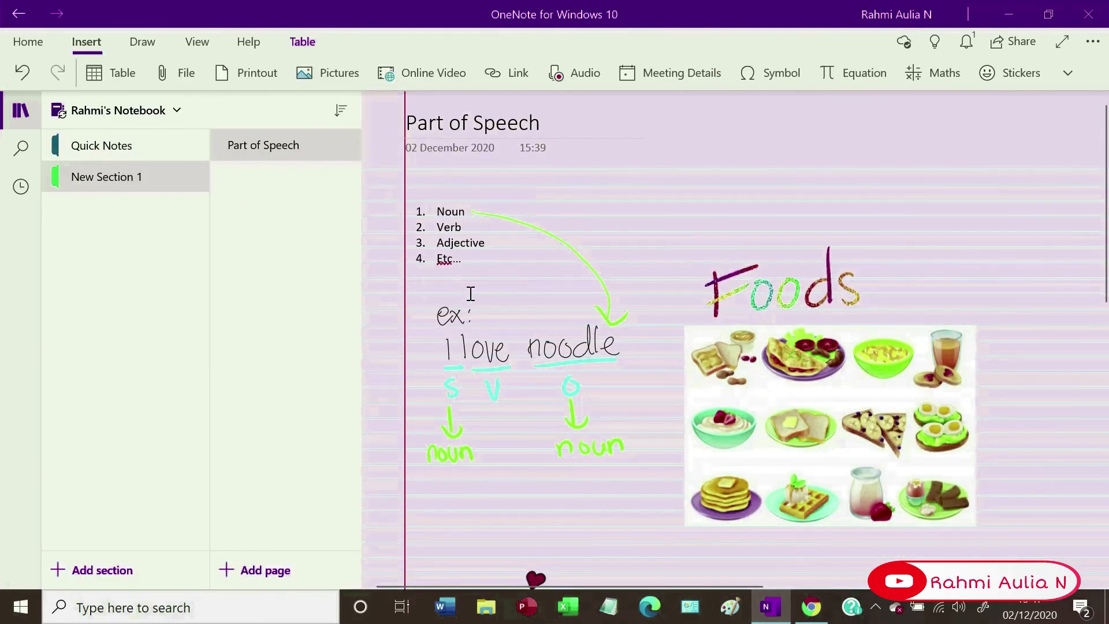
{"action": "left_click", "coordinate": [784, 84]}
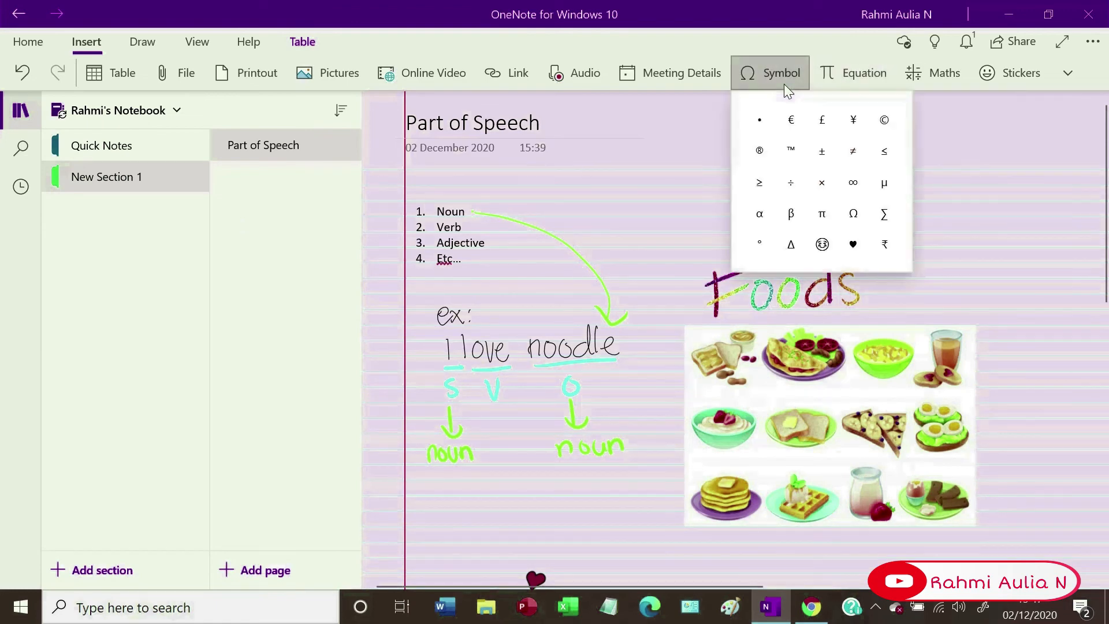
{"action": "left_click", "coordinate": [325, 239]}
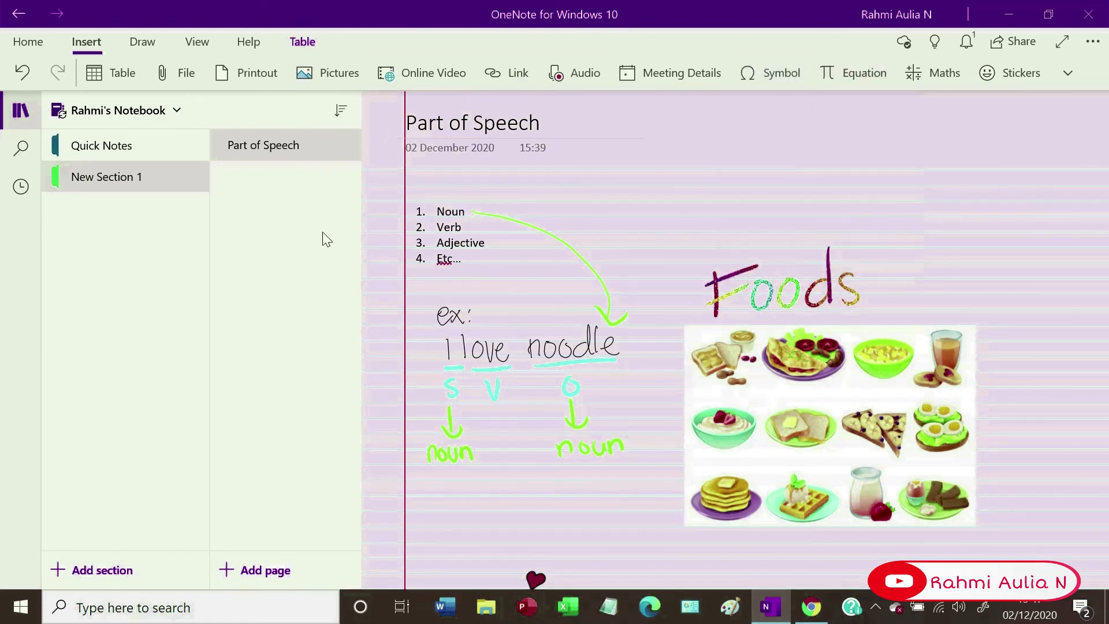
- Insert the file "B. Inggris 1_Session 13-14" from the B. Ing 1 folder into the page as an attachment
{"action": "left_click", "coordinate": [187, 78]}
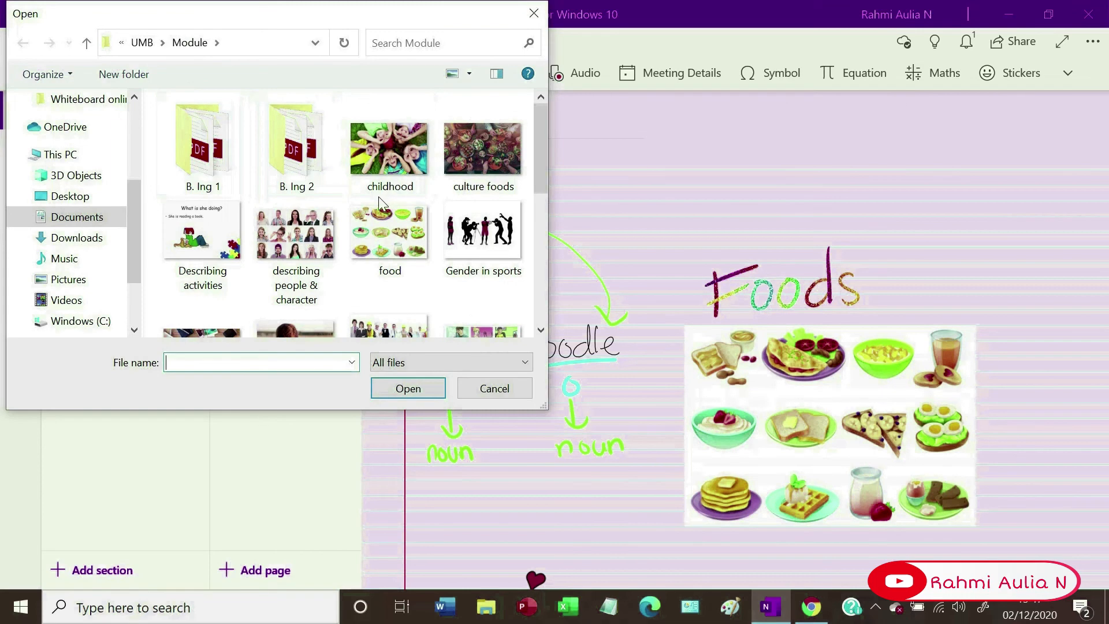
{"action": "double_click", "coordinate": [193, 167]}
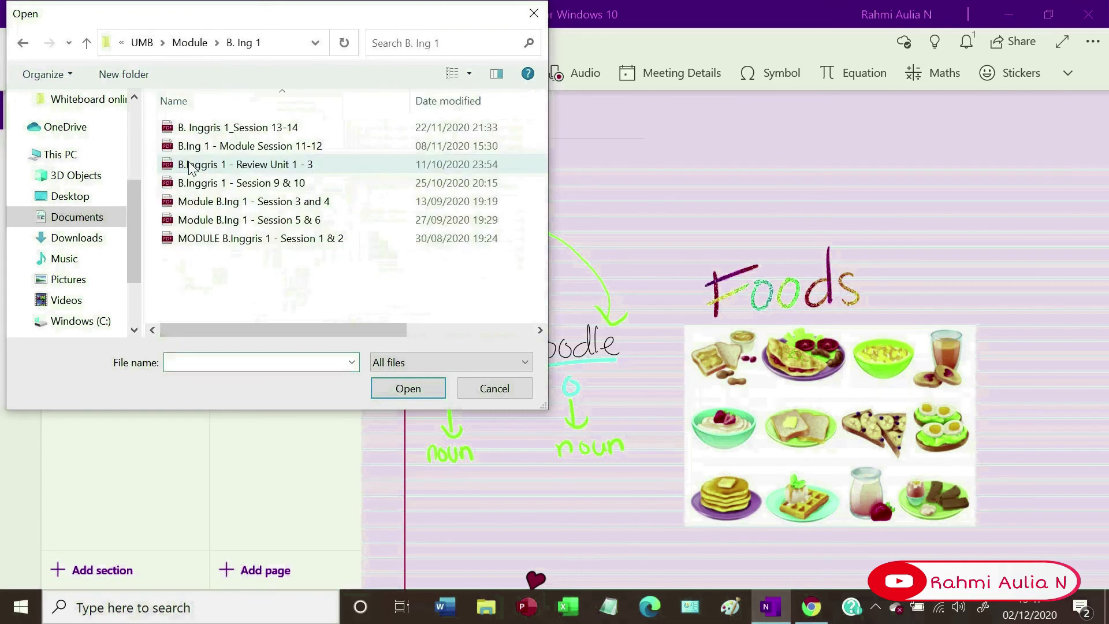
{"action": "left_click", "coordinate": [224, 129]}
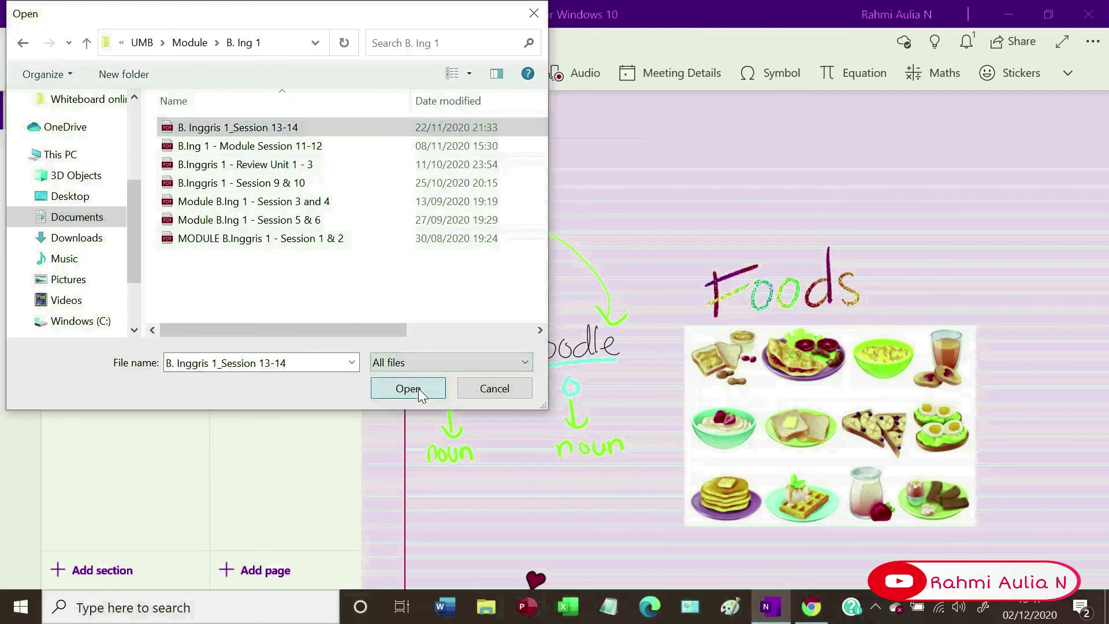
{"action": "left_click", "coordinate": [415, 389]}
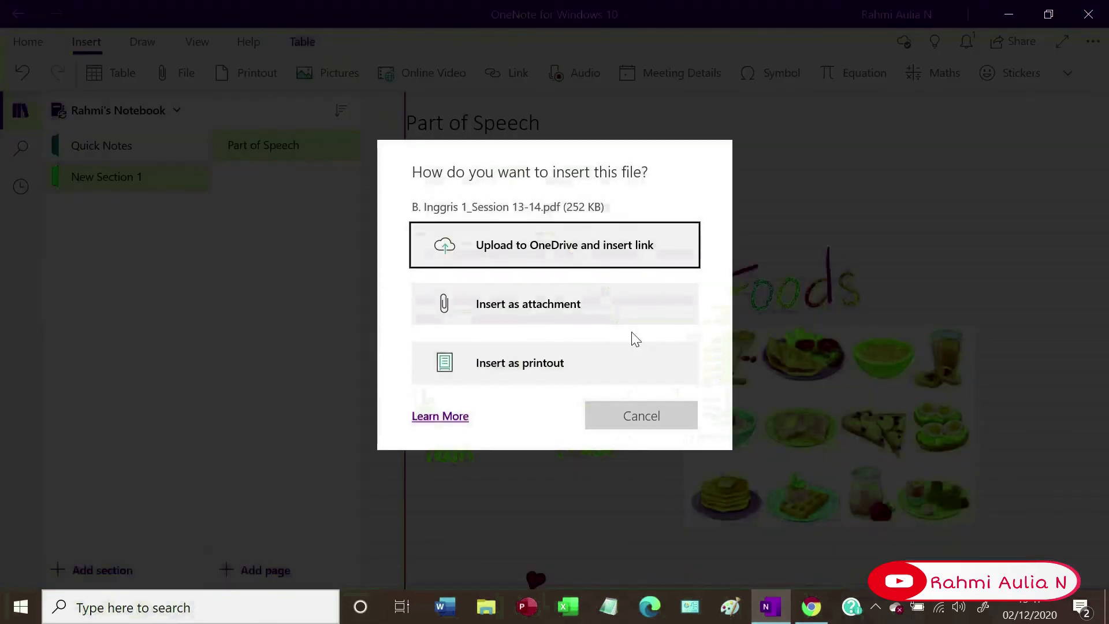
{"action": "left_click", "coordinate": [640, 311]}
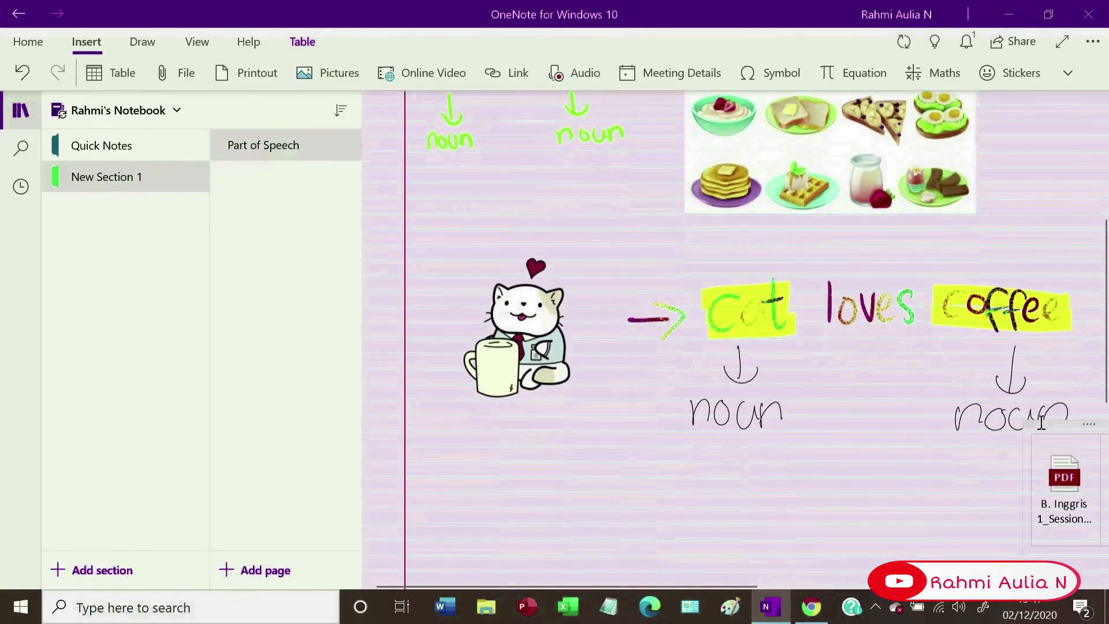
- Move the PDF attachment below the cat sticker, and open it briefly to view its first page
{"action": "key", "text": "ctrl+a"}
{"action": "left_click", "coordinate": [1098, 426]}
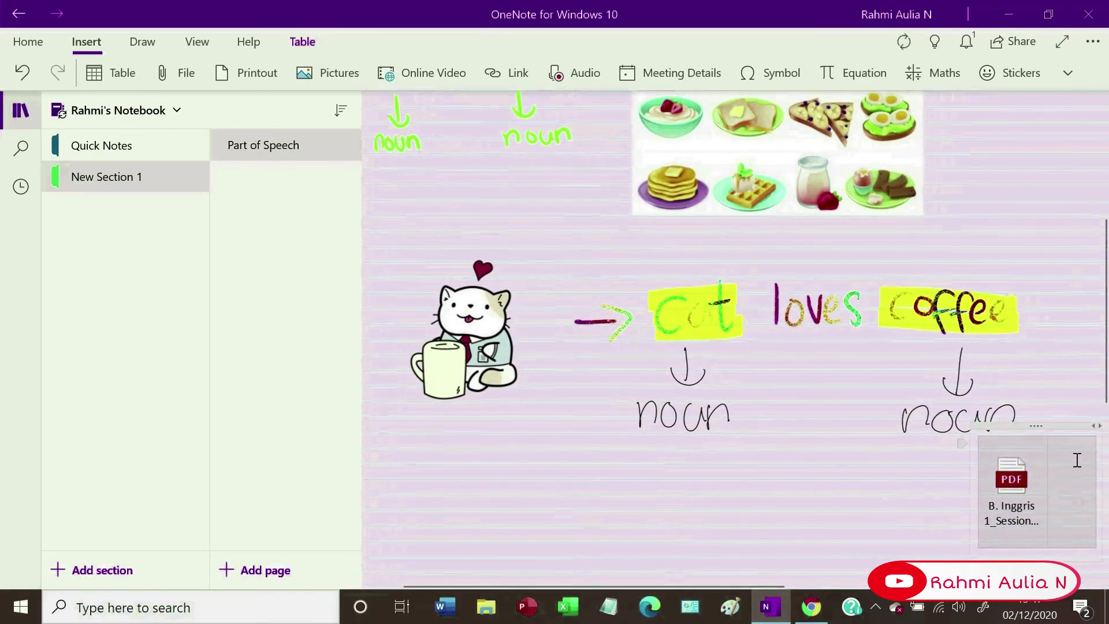
{"action": "left_click_drag", "start_coordinate": [1030, 499], "coordinate": [442, 476]}
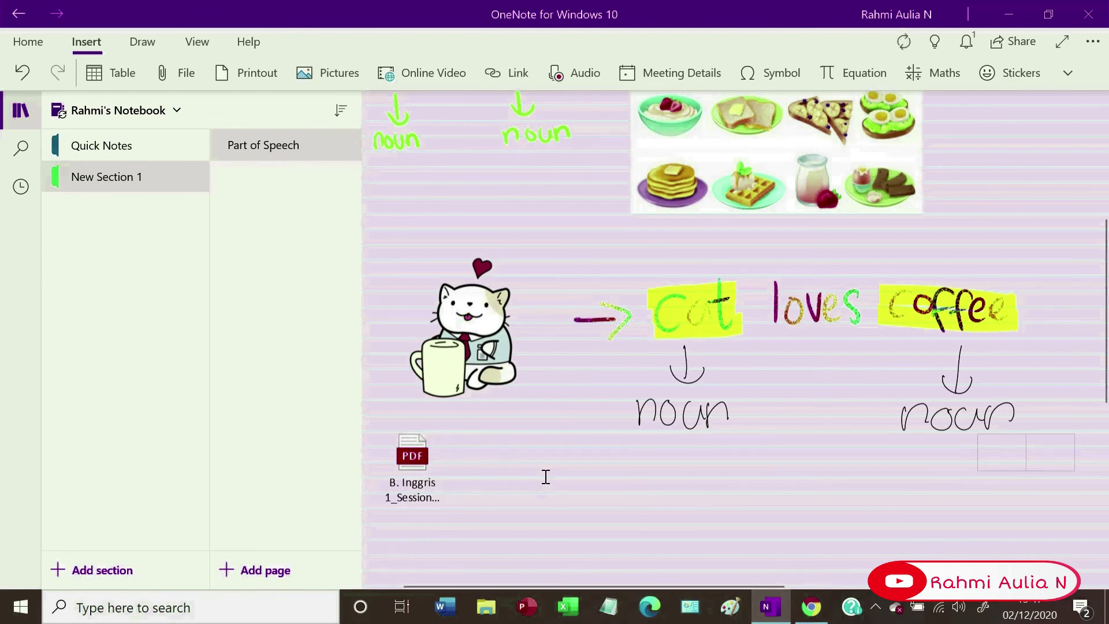
{"action": "double_click", "coordinate": [411, 446]}
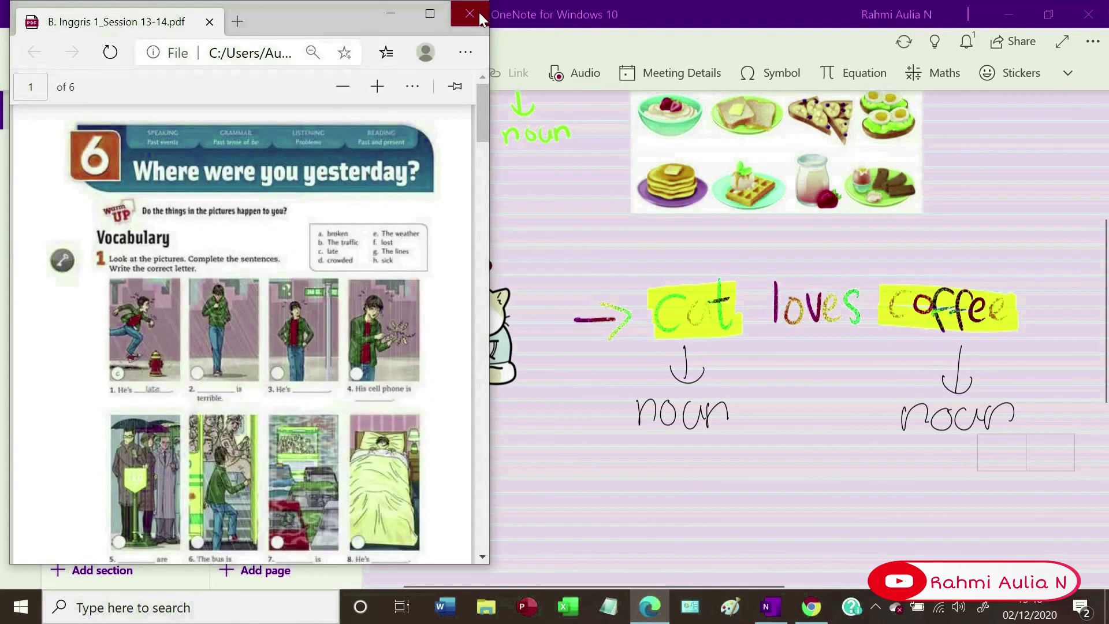
{"action": "left_click", "coordinate": [469, 13]}
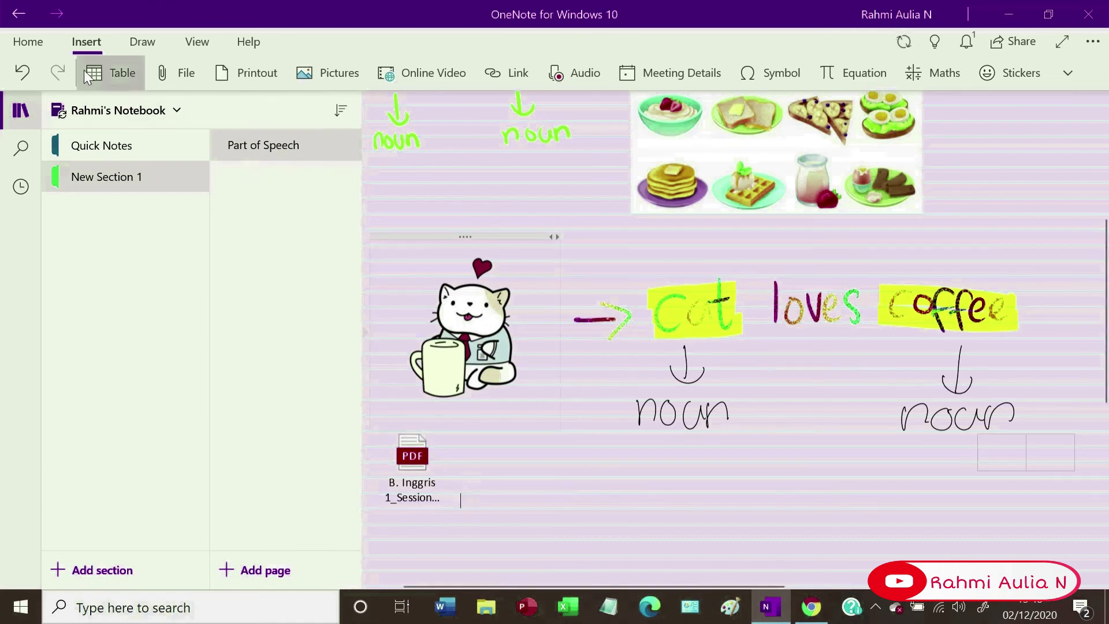
- Add the text note "Do exercise page 7." beside the PDF attachment
{"action": "left_click", "coordinate": [37, 45]}
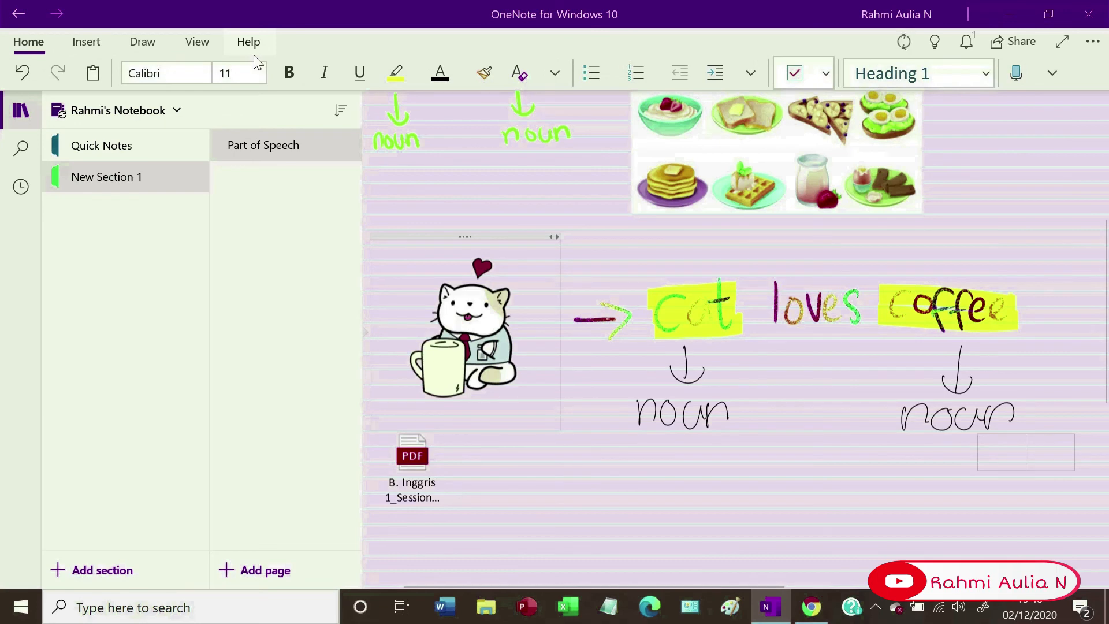
{"action": "left_click", "coordinate": [143, 43]}
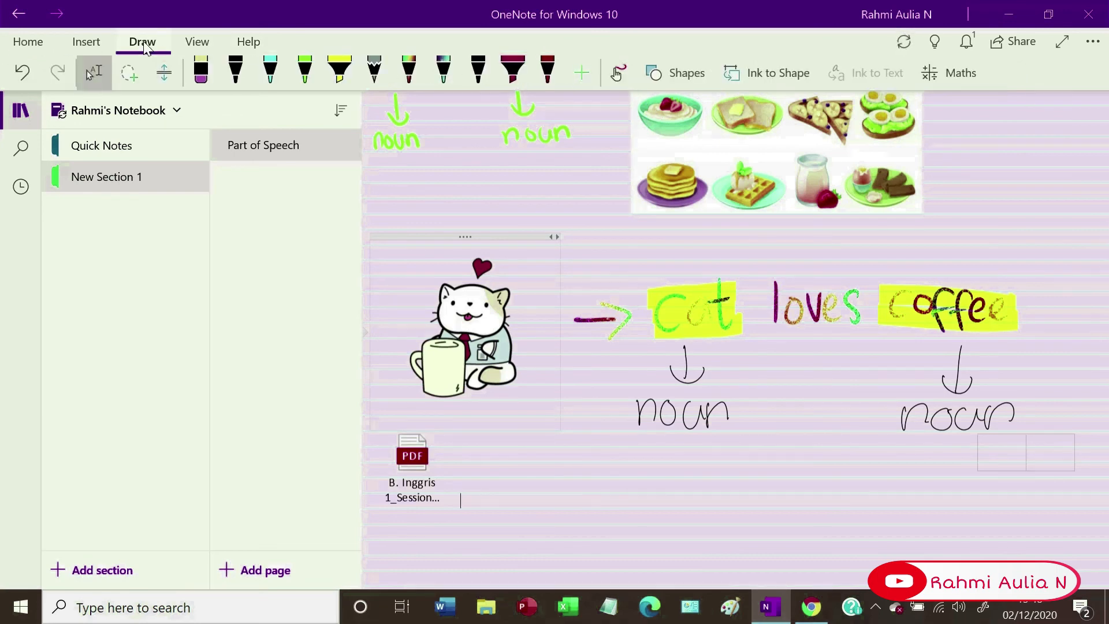
{"action": "left_click", "coordinate": [87, 41]}
{"action": "type", "text": "Do "}
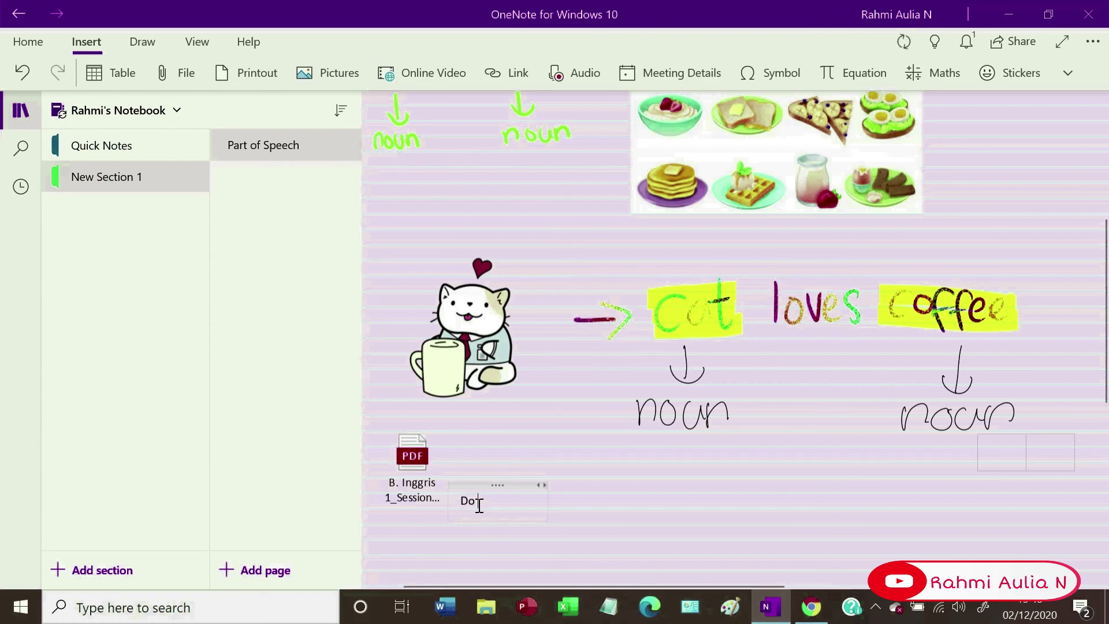
{"action": "type", "text": "axerc"}
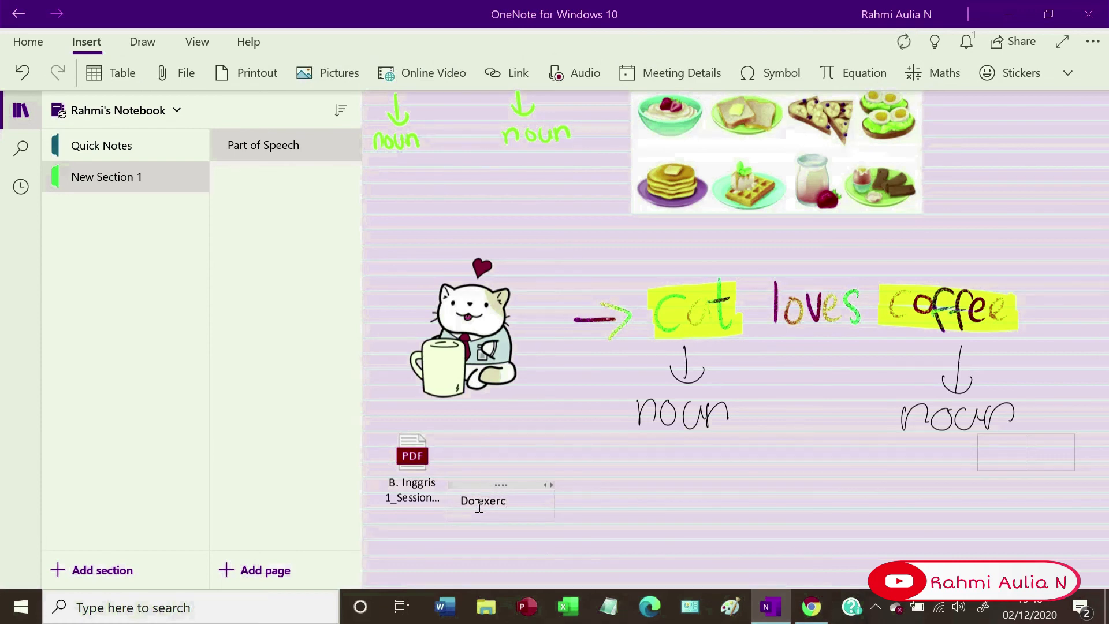
{"action": "type", "text": "ise page 7."}
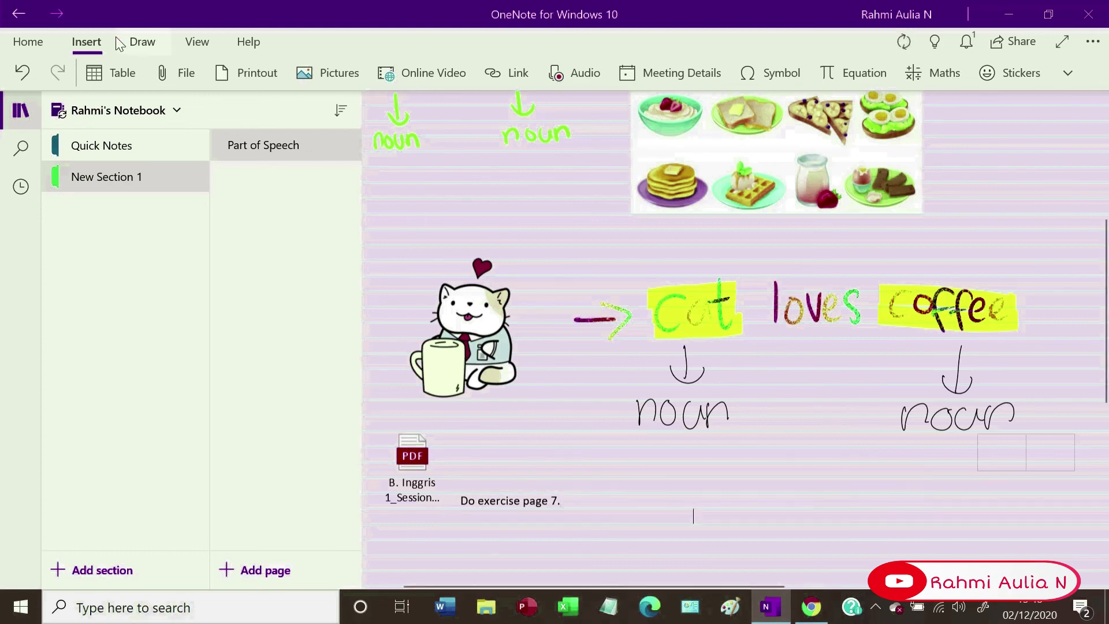
- Move the "Do exercise page 7." note directly below the PDF attachment
{"action": "left_click", "coordinate": [142, 42]}
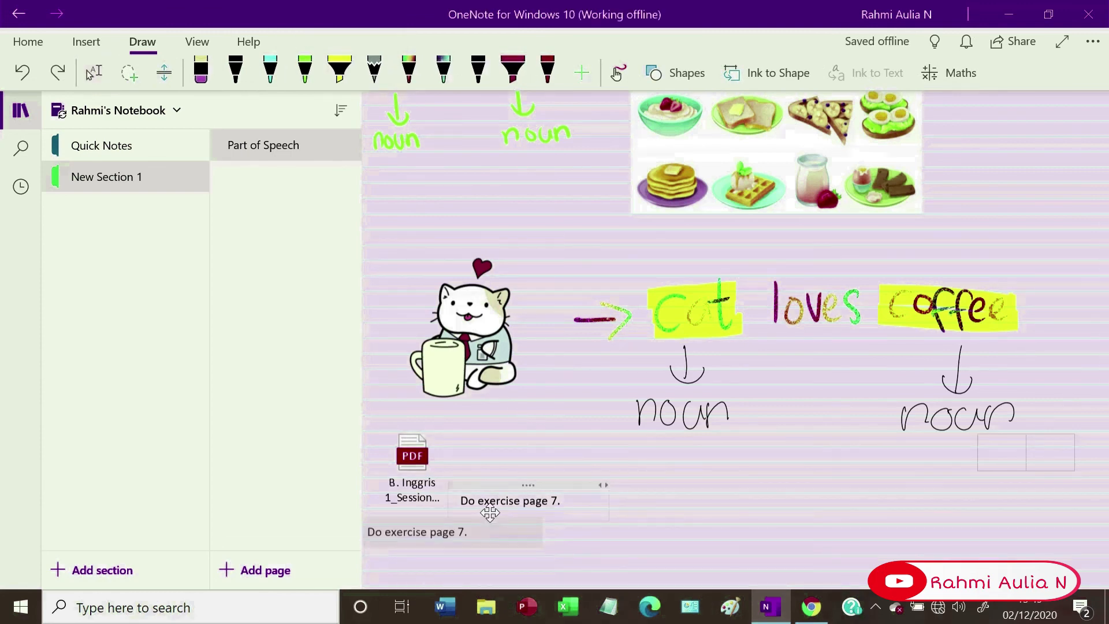
{"action": "left_click_drag", "start_coordinate": [488, 514], "coordinate": [490, 506]}
{"action": "left_click", "coordinate": [623, 477]}
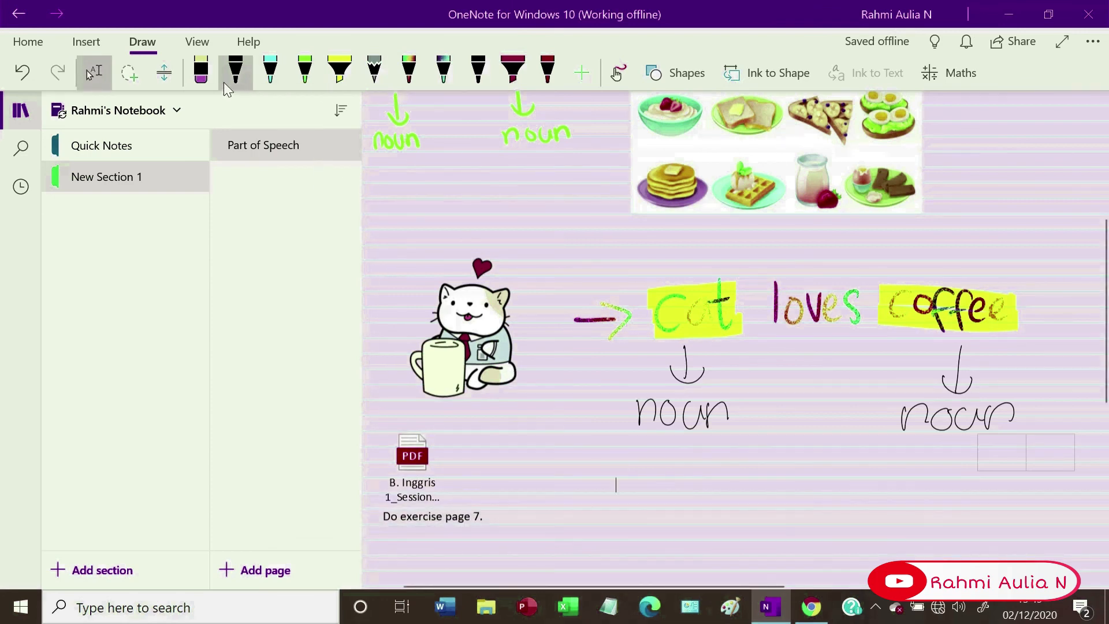
- Change the font colour of the "Do exercise page 7." note to standard Red
{"action": "left_click", "coordinate": [439, 521]}
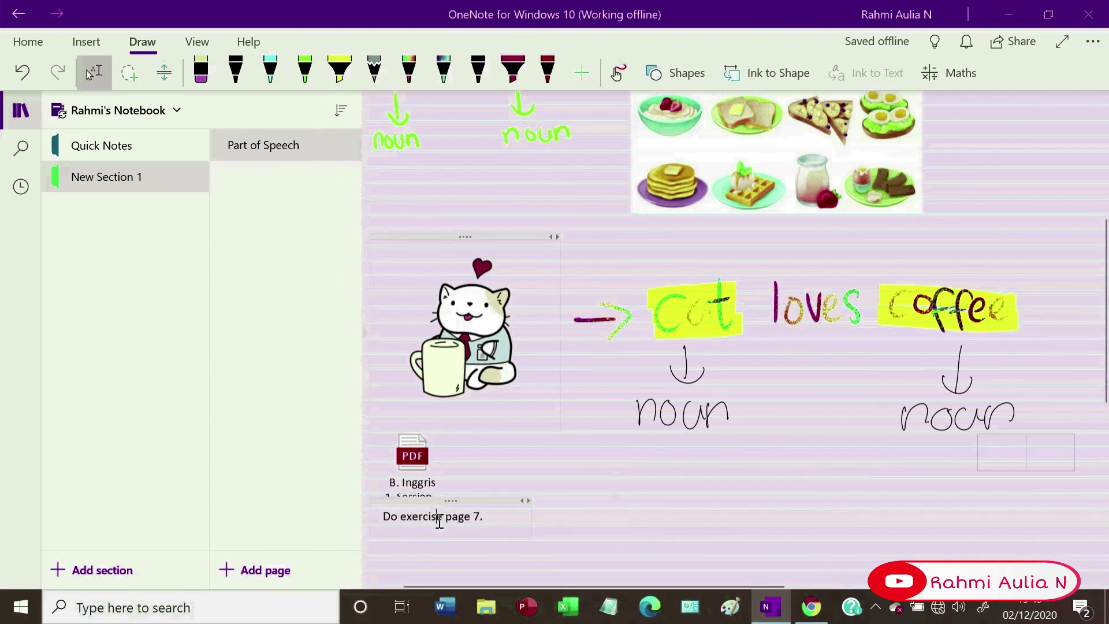
{"action": "left_click", "coordinate": [28, 41]}
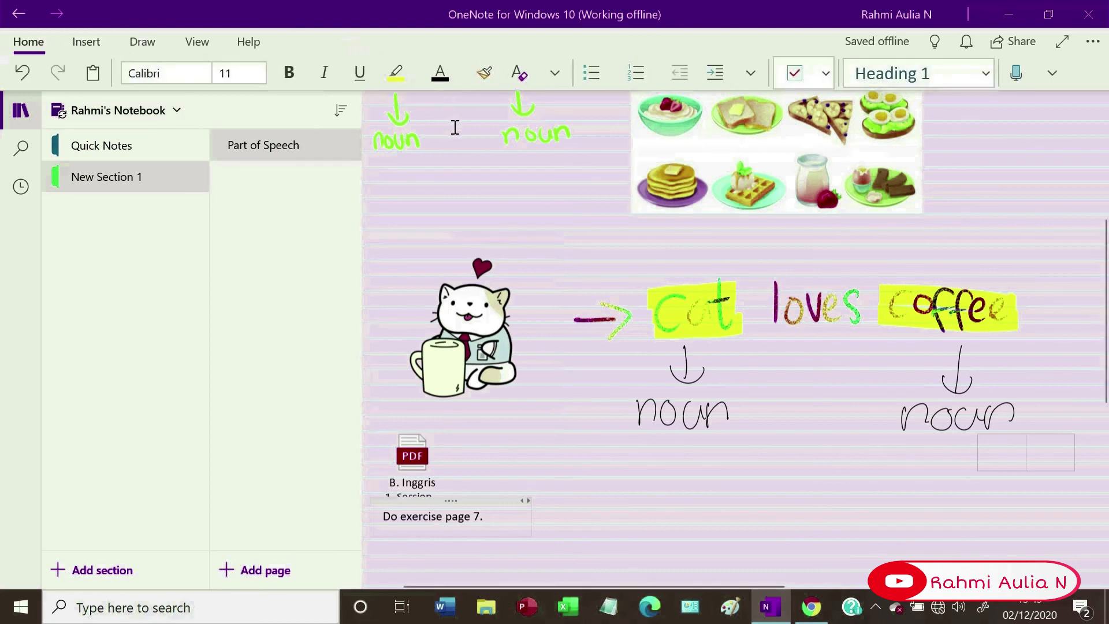
{"action": "left_click", "coordinate": [460, 79]}
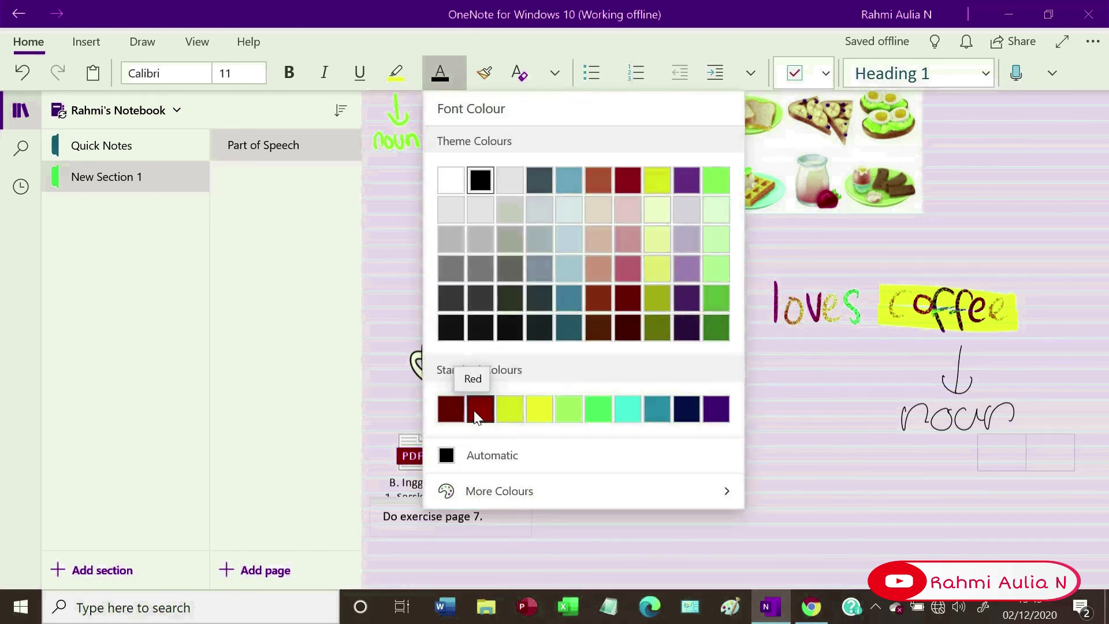
{"action": "left_click", "coordinate": [475, 414]}
{"action": "left_click_drag", "start_coordinate": [385, 516], "coordinate": [485, 516]}
{"action": "left_click", "coordinate": [451, 74]}
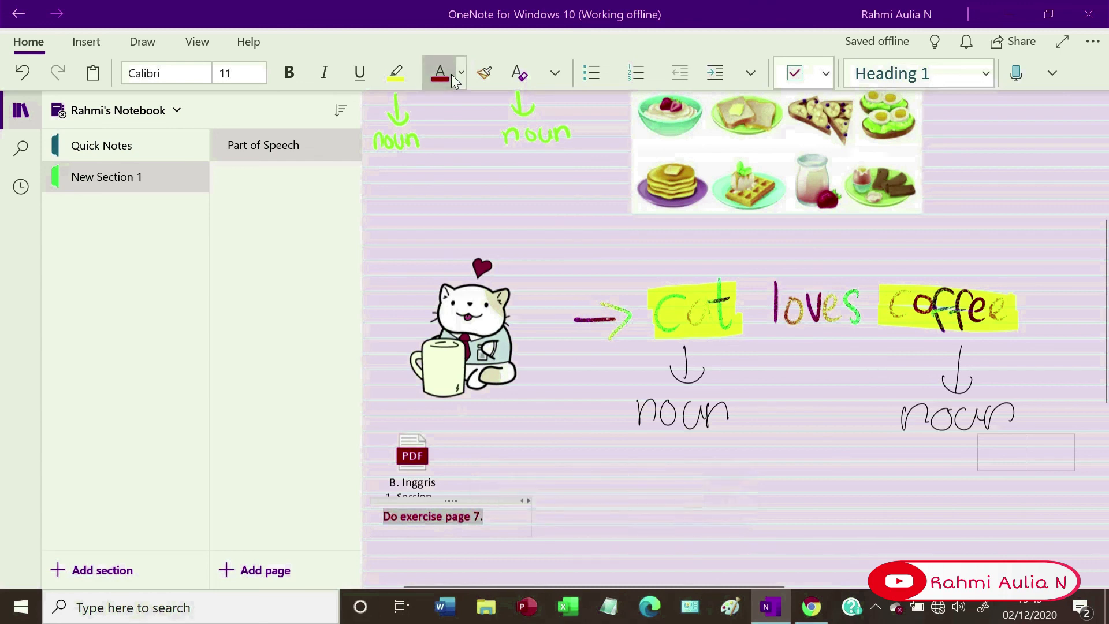
{"action": "left_click", "coordinate": [606, 452]}
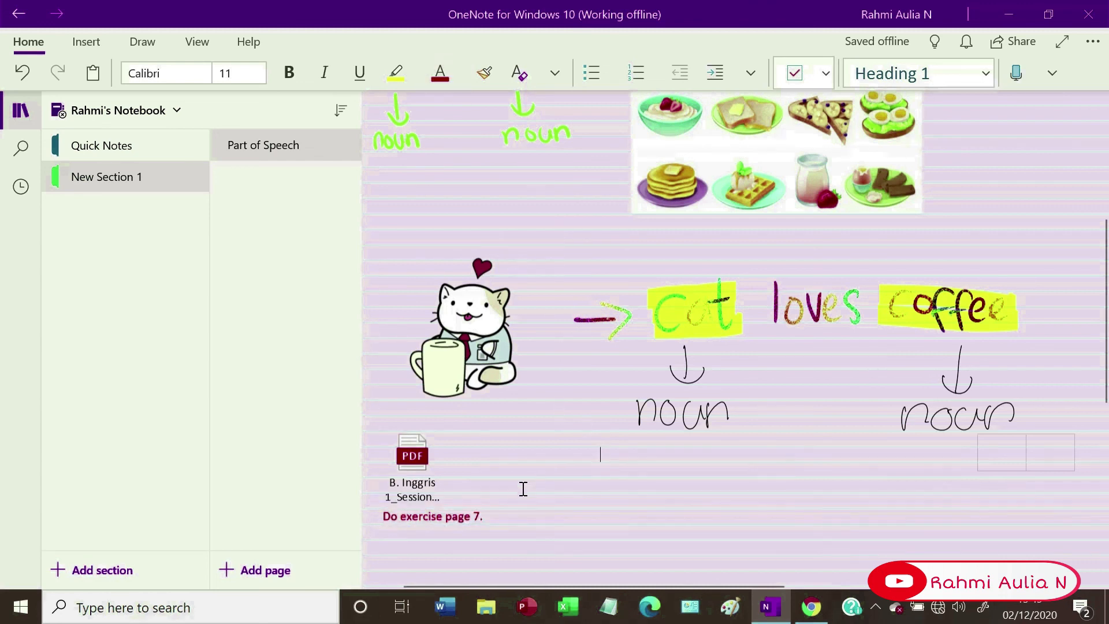
- Replace the full stop at the end of the exercise note with "!!"
{"action": "left_click", "coordinate": [494, 515]}
{"action": "key", "text": "BackSpace"}
{"action": "type", "text": "!!"}
{"action": "left_click", "coordinate": [659, 521]}
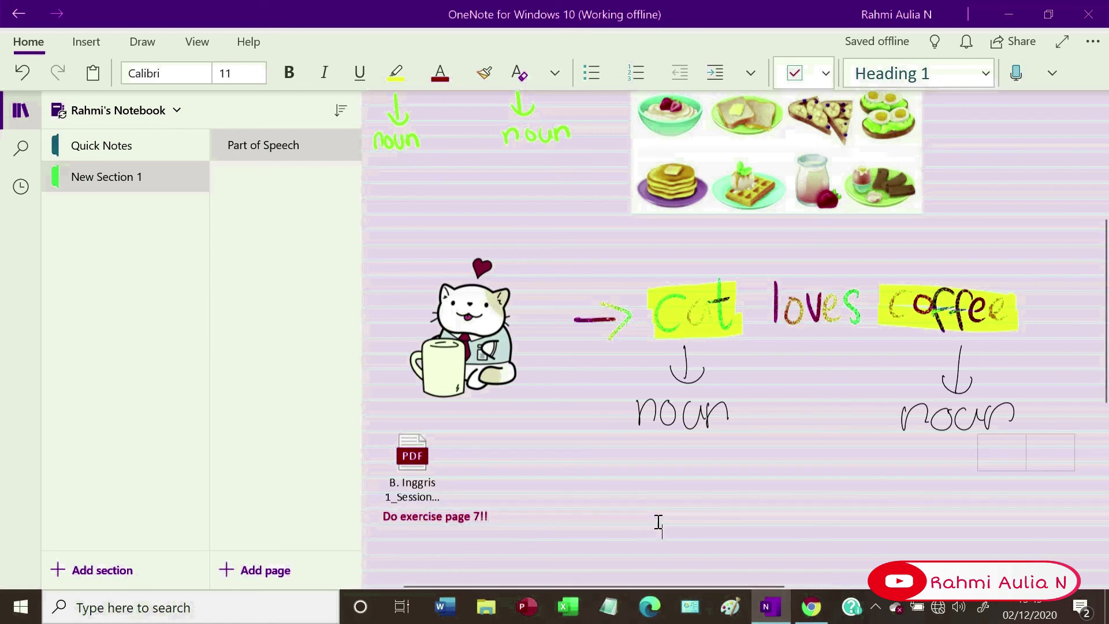